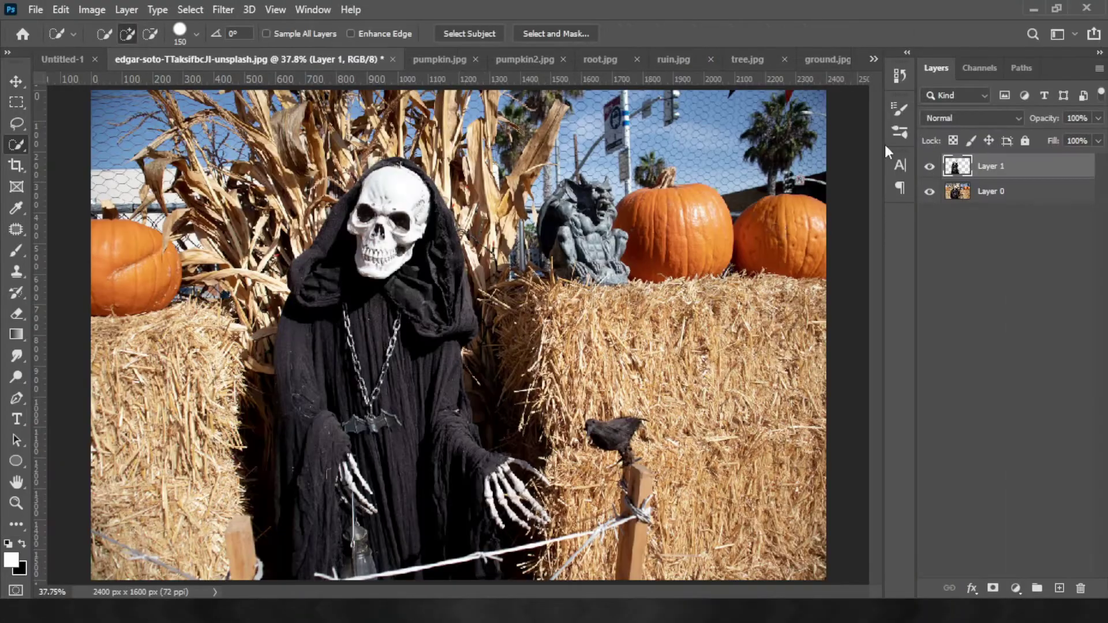
# Paste the ground.jpg desert photo into the Untitled-1 document
pyautogui.click(873, 58)
pyautogui.click(925, 188)
pyautogui.click(873, 58)
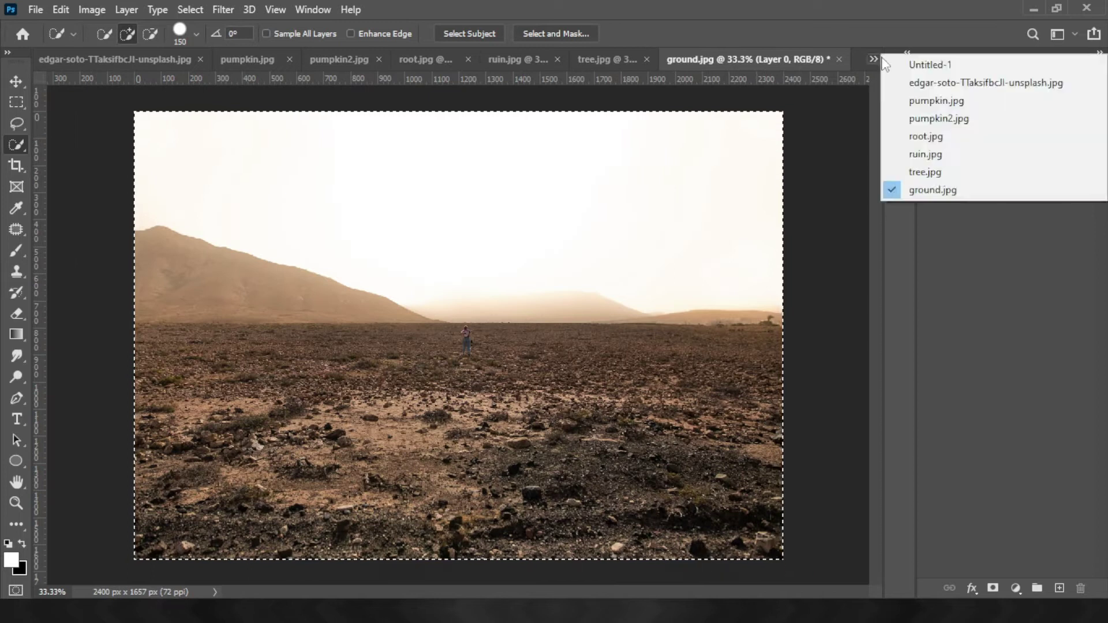
pyautogui.click(930, 67)
pyautogui.hotkey('ctrl', 'v')
pyautogui.hotkey('ctrl', 't')
pyautogui.press('Return')
# Duplicate the desert layer, hide the copy, and stretch Layer 1 to fill the canvas
pyautogui.hotkey('ctrl', 'j')
pyautogui.click(991, 197)
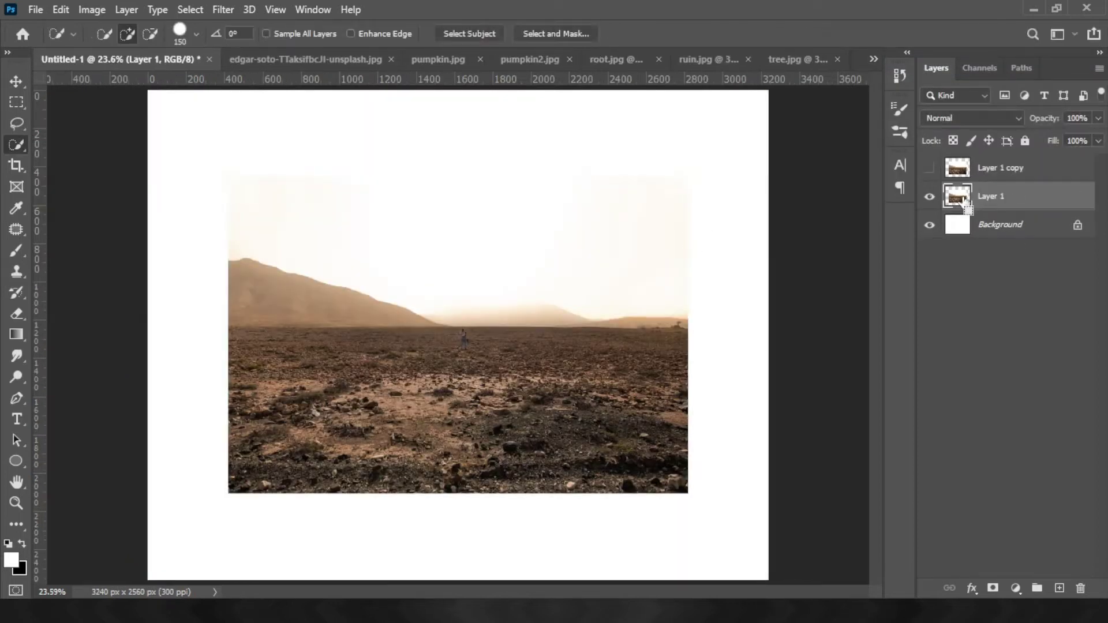
pyautogui.hotkey('ctrl', 't')
pyautogui.moveTo(228, 334); pyautogui.dragTo(149, 334)
pyautogui.moveTo(458, 493); pyautogui.dragTo(458, 581)
pyautogui.moveTo(688, 378); pyautogui.dragTo(769, 378)
pyautogui.press('Return')
pyautogui.click(1008, 412)
# Copy the cut-out ruin from ruin.jpg and paste it into the composite as Layer 2
pyautogui.press('w')
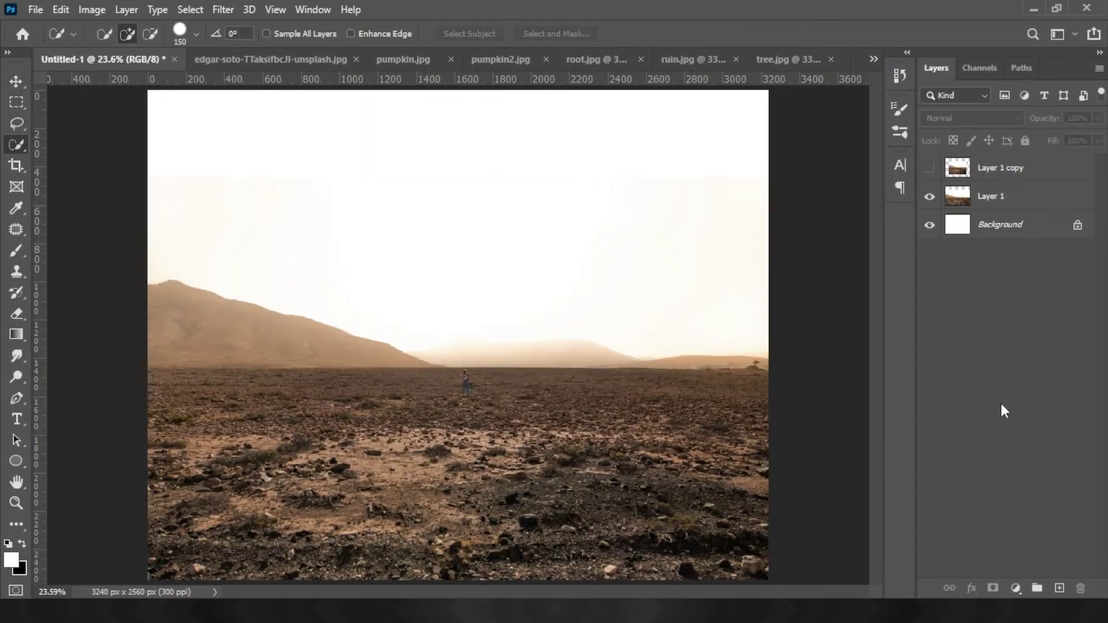
pyautogui.click(693, 59)
pyautogui.keyDown('ctrl'); pyautogui.click(961, 173); pyautogui.keyUp('ctrl')
pyautogui.hotkey('ctrl', 'c')
pyautogui.hotkey('ctrl', 'Tab')
pyautogui.hotkey('ctrl', 'v')
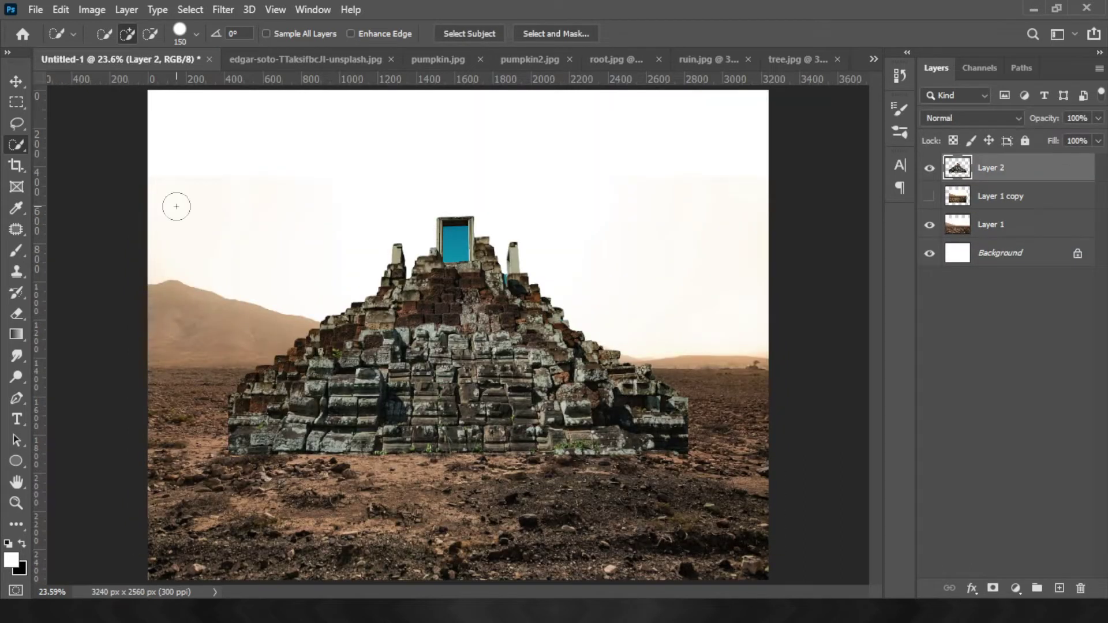
# Copy the lassoed ruin top to its own layer, enlarge it and move it left
pyautogui.press('l')
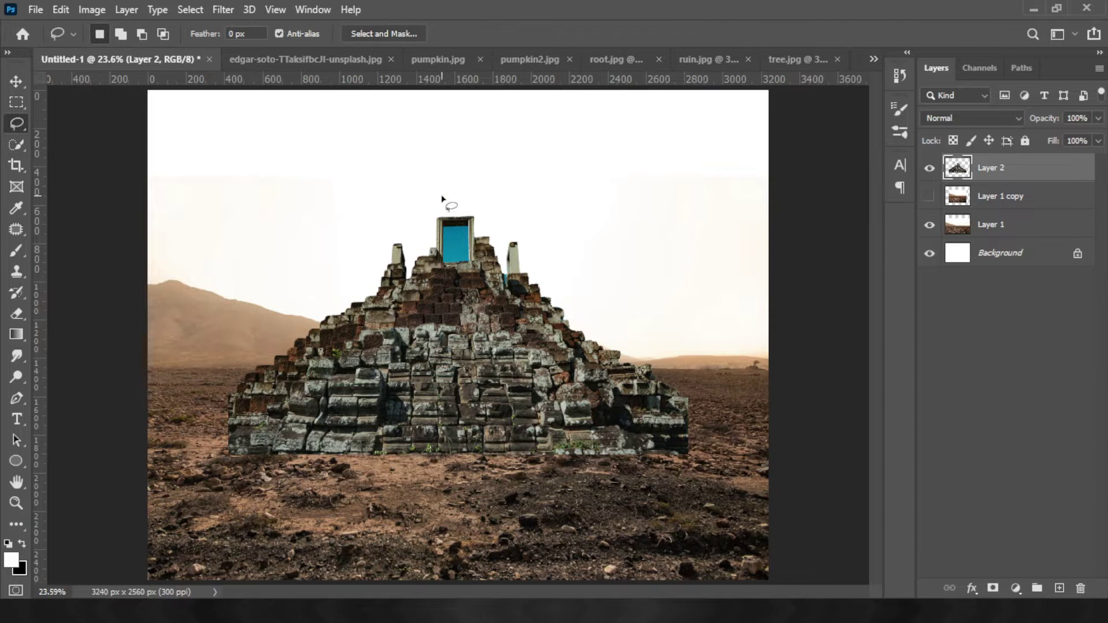
pyautogui.hotkey('ctrl', 'j')
pyautogui.click(929, 196)
pyautogui.hotkey('ctrl', 't')
pyautogui.moveTo(459, 280); pyautogui.dragTo(508, 296)
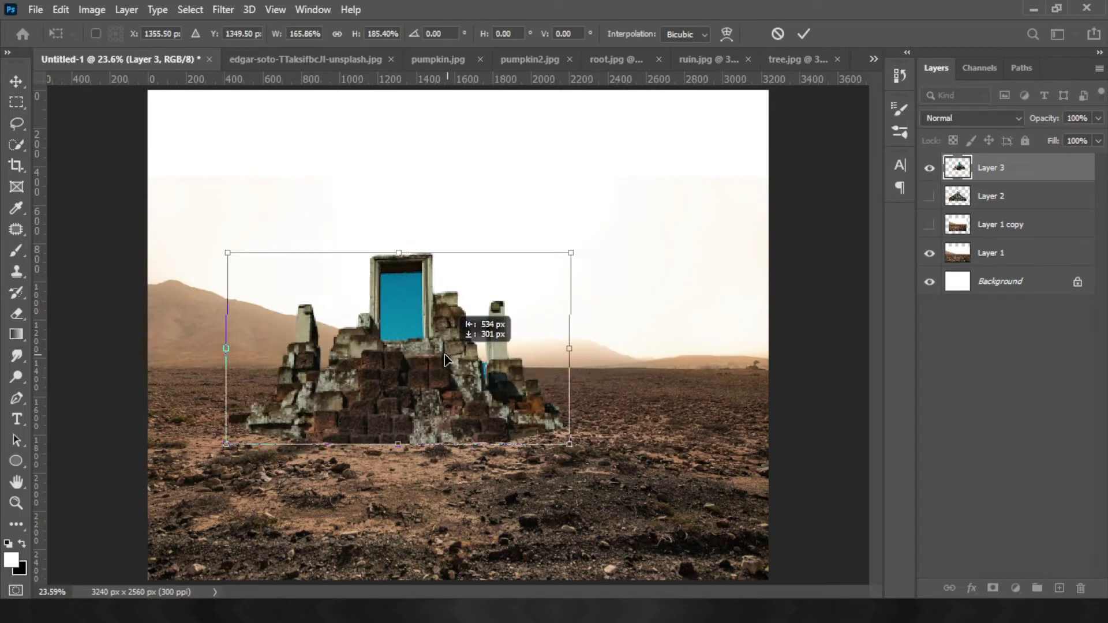
pyautogui.moveTo(621, 186); pyautogui.dragTo(629, 191)
pyautogui.moveTo(406, 328)
pyautogui.mouseDown()
pyautogui.moveTo(380, 330)
pyautogui.moveTo(369, 293)
pyautogui.mouseUp()
pyautogui.press('Return')
pyautogui.click(990, 388)
# Trace the door with a Pen path and add an inverted mask hiding the door opening
pyautogui.press('p')
pyautogui.rightClick(393, 206)
pyautogui.click(396, 289)
pyautogui.press('Return')
pyautogui.click(991, 167)
pyautogui.click(993, 588)
pyautogui.hotkey('ctrl', 'i')
pyautogui.press('b')
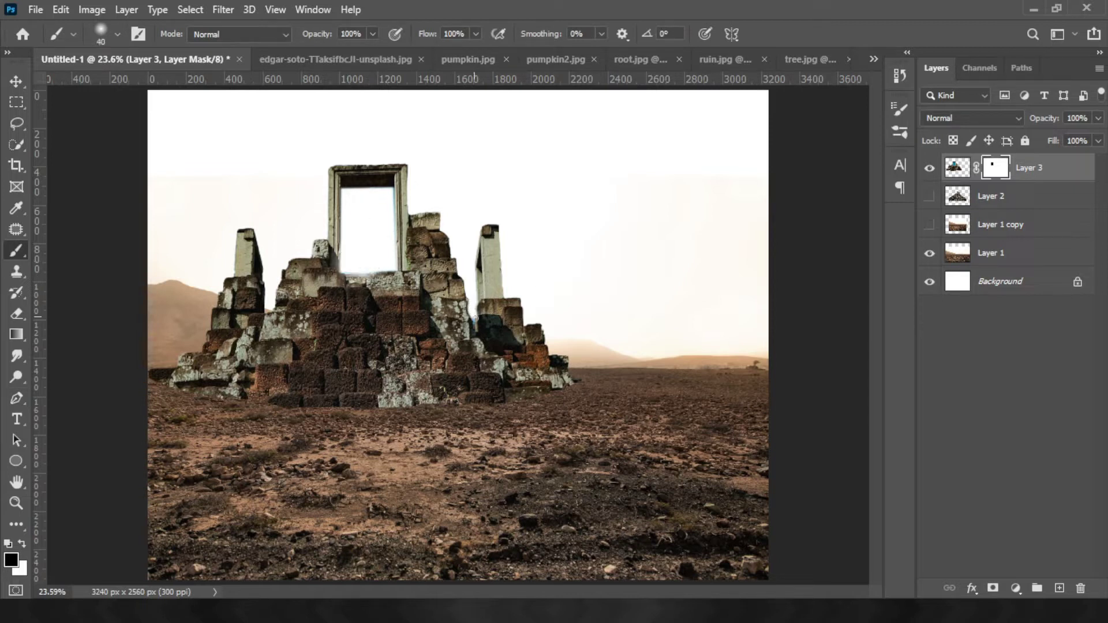
# Add a black Solid Color fill layer above the Background
pyautogui.click(1000, 282)
pyautogui.click(1016, 589)
pyautogui.click(981, 276)
pyautogui.click(988, 129)
pyautogui.click(958, 167)
pyautogui.press('x')
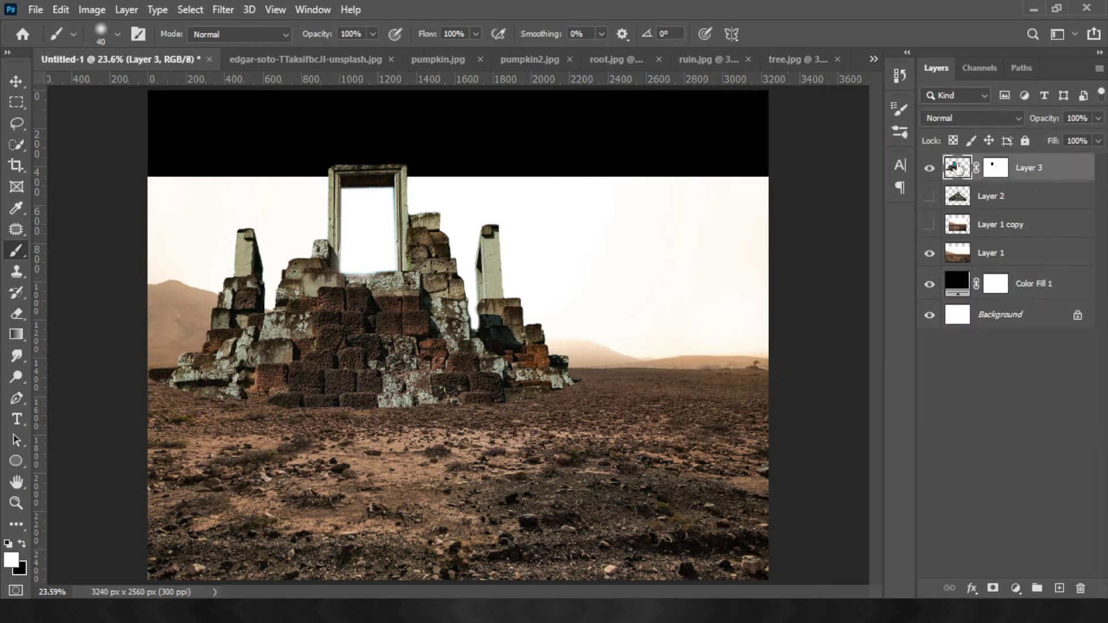
# Mask the desert Layer 1 and paint out its sky with a 900 px black brush
pyautogui.click(958, 252)
pyautogui.click(993, 588)
pyautogui.press('x')
pyautogui.press(']')
pyautogui.press(']')
pyautogui.press(']')
pyautogui.moveTo(693, 259)
pyautogui.mouseDown()
pyautogui.moveTo(392, 215)
pyautogui.moveTo(614, 267)
pyautogui.moveTo(721, 346)
pyautogui.mouseUp()
# Show the full pyramid ruin, move it above the doorway piece and reposition it
pyautogui.click(996, 167)
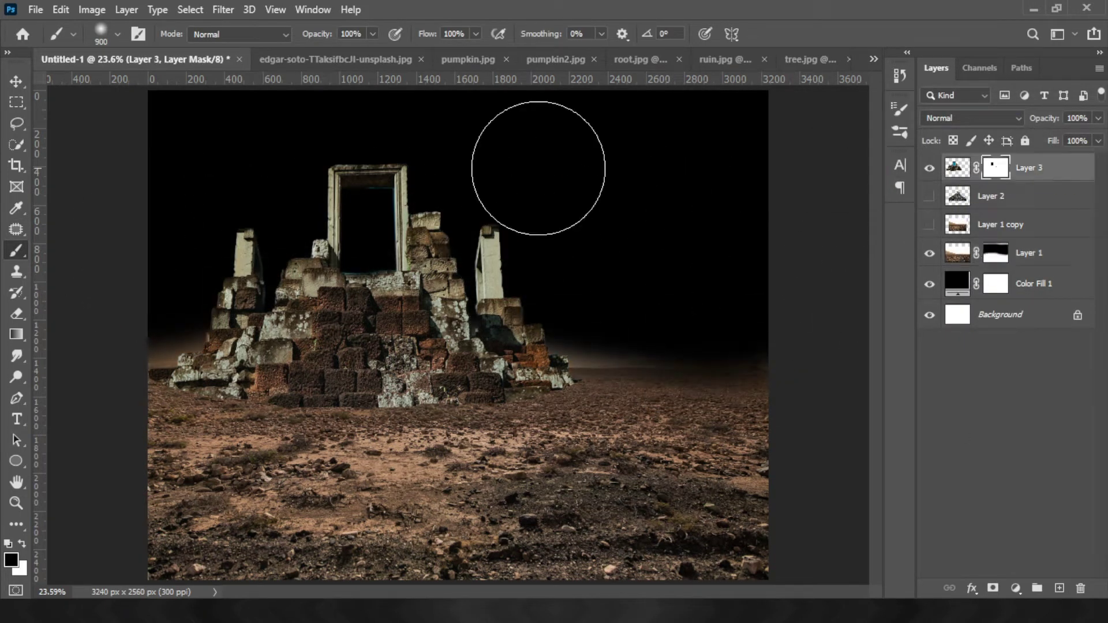
pyautogui.click(930, 195)
pyautogui.moveTo(991, 196); pyautogui.dragTo(992, 164)
pyautogui.hotkey('ctrl', 't')
pyautogui.moveTo(519, 333)
pyautogui.mouseDown()
pyautogui.moveTo(554, 279)
pyautogui.moveTo(548, 294)
pyautogui.mouseUp()
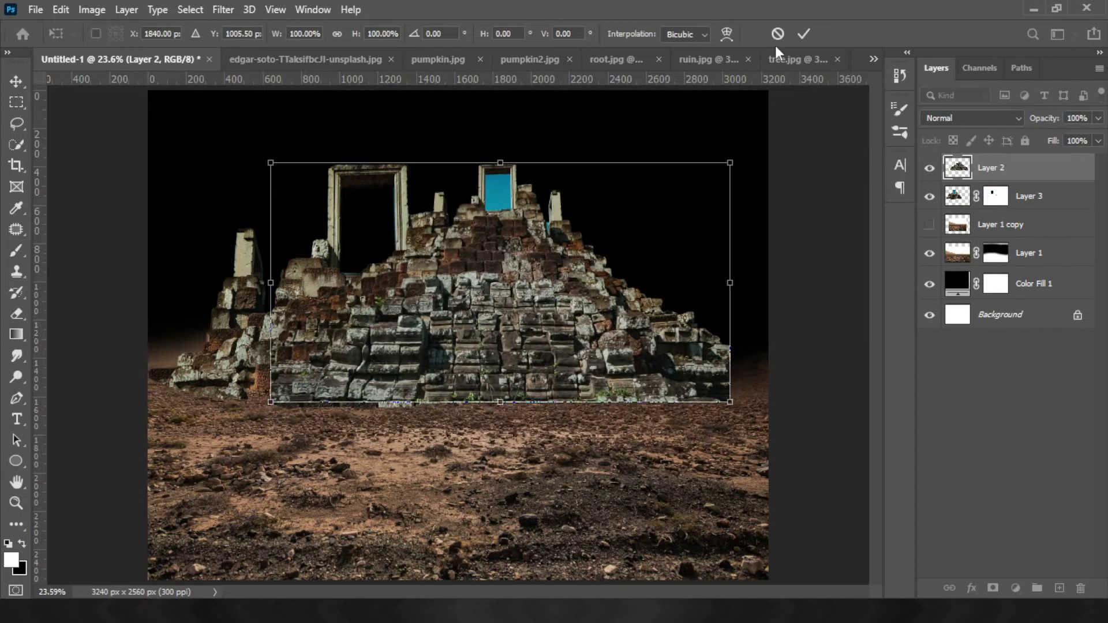
# Copy the ruin's lower wall to a layer below the doorway and enlarge it from ground to top edge
pyautogui.click(803, 34)
pyautogui.press('l')
pyautogui.moveTo(534, 256); pyautogui.dragTo(285, 427)
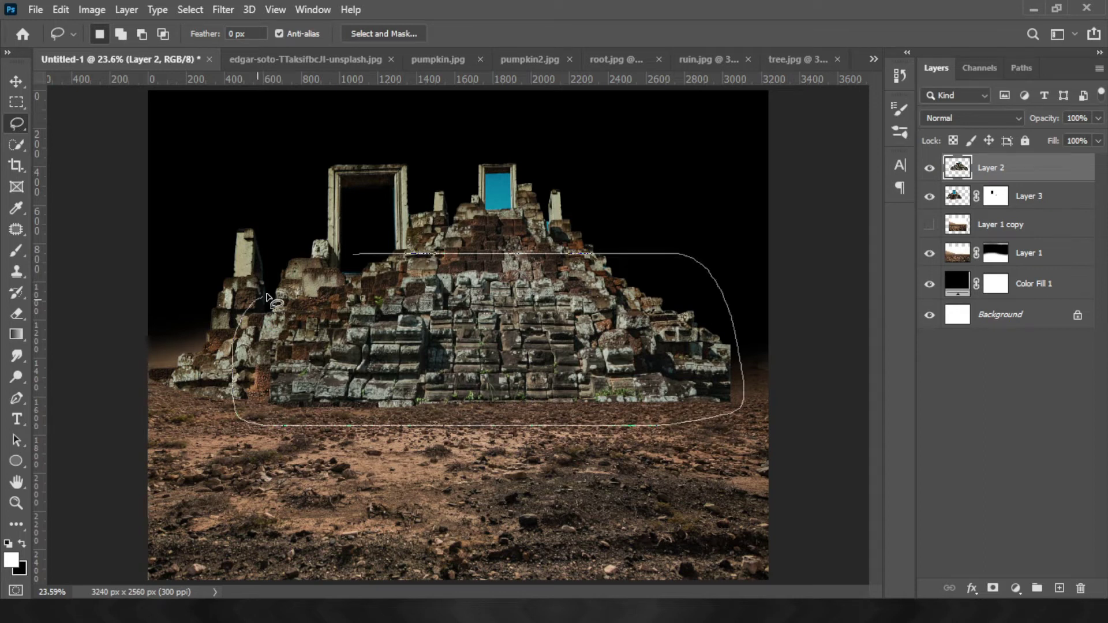
pyautogui.hotkey('ctrl', 'j')
pyautogui.click(930, 196)
pyautogui.moveTo(991, 168); pyautogui.dragTo(992, 213)
pyautogui.hotkey('ctrl', 't')
pyautogui.moveTo(612, 286)
pyautogui.mouseDown()
pyautogui.moveTo(645, 309)
pyautogui.moveTo(620, 225)
pyautogui.mouseUp()
pyautogui.moveTo(295, 201); pyautogui.dragTo(52, 197)
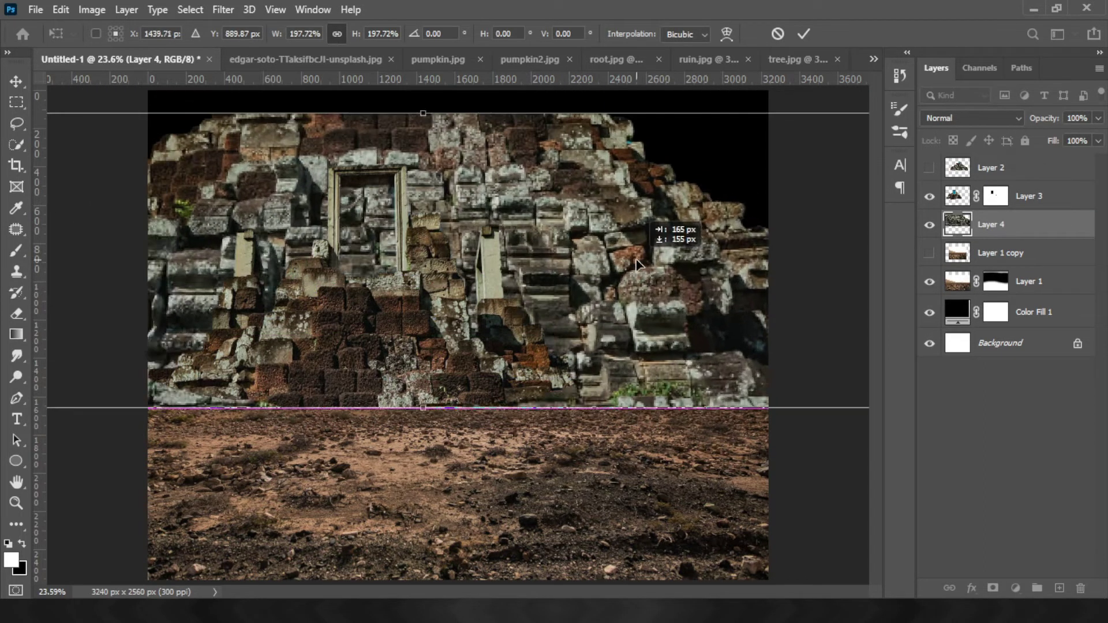
pyautogui.moveTo(451, 241); pyautogui.dragTo(512, 264)
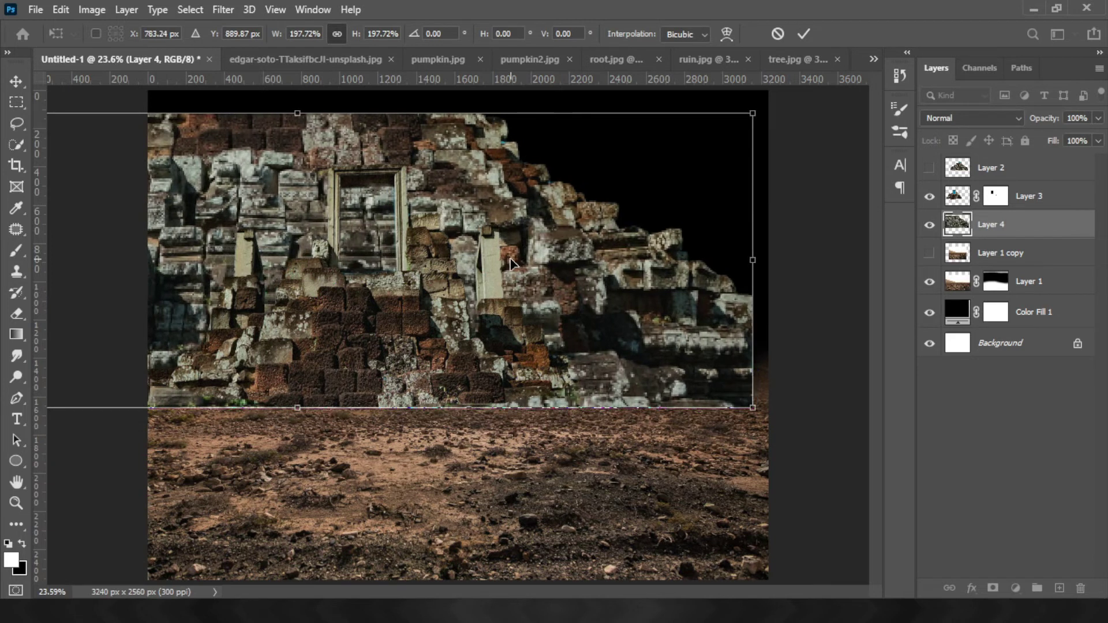
pyautogui.moveTo(297, 113); pyautogui.dragTo(297, 91)
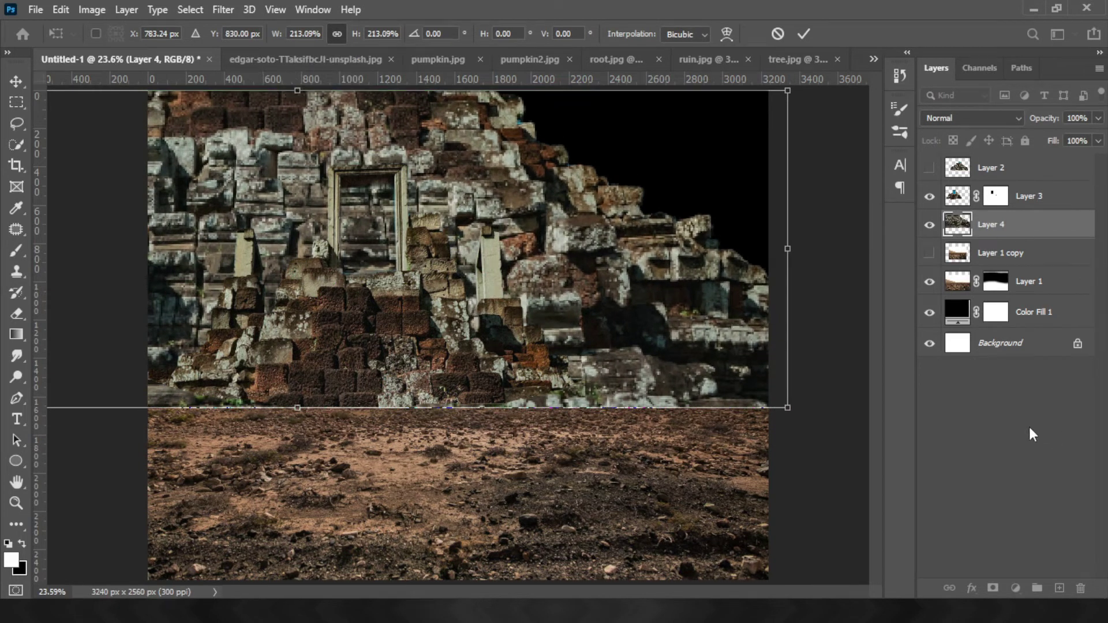
pyautogui.press('Return')
# Duplicate the wall layer and shift the copy 1055 px to the right
pyautogui.hotkey('ctrl', 'j')
pyautogui.hotkey('ctrl', 't')
pyautogui.moveTo(580, 240)
pyautogui.mouseDown()
pyautogui.moveTo(783, 250)
pyautogui.moveTo(756, 242)
pyautogui.mouseUp()
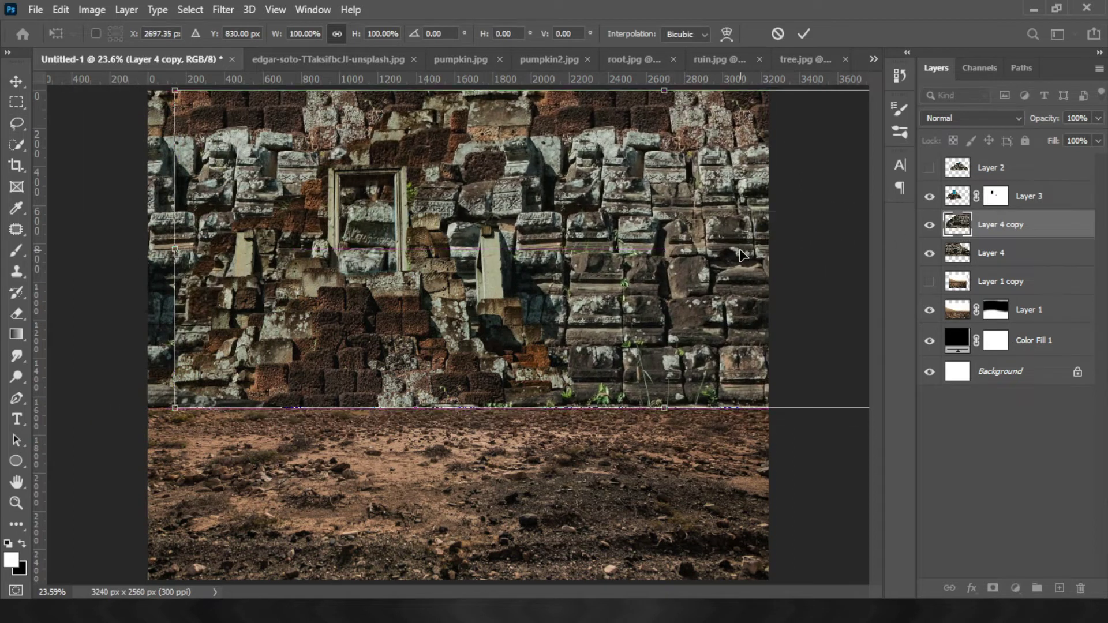
pyautogui.press('Return')
# Mask the wall copy and brush black over the seam, then show the pyramid ruin again
pyautogui.press('l')
pyautogui.click(993, 588)
pyautogui.click(16, 251)
pyautogui.press('x')
pyautogui.moveTo(182, 250)
pyautogui.mouseDown()
pyautogui.moveTo(168, 292)
pyautogui.moveTo(468, 121)
pyautogui.moveTo(633, 119)
pyautogui.mouseUp()
pyautogui.press('[')
pyautogui.press('[')
pyautogui.press('[')
pyautogui.hotkey('ctrl', 'z')
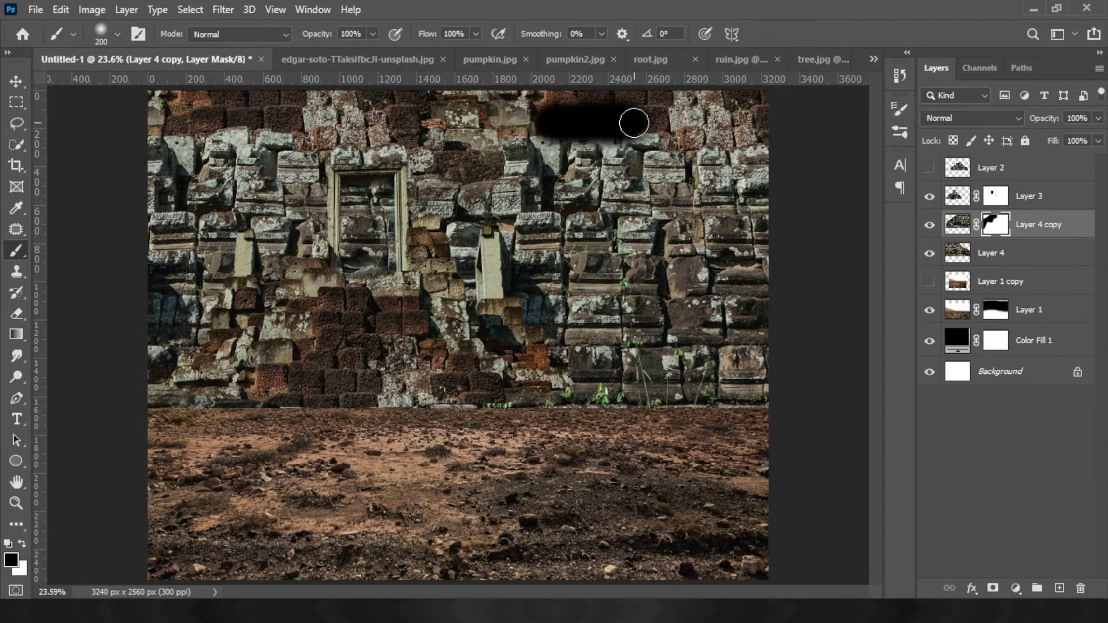
pyautogui.hotkey('ctrl', 'z')
pyautogui.moveTo(526, 164); pyautogui.dragTo(491, 118)
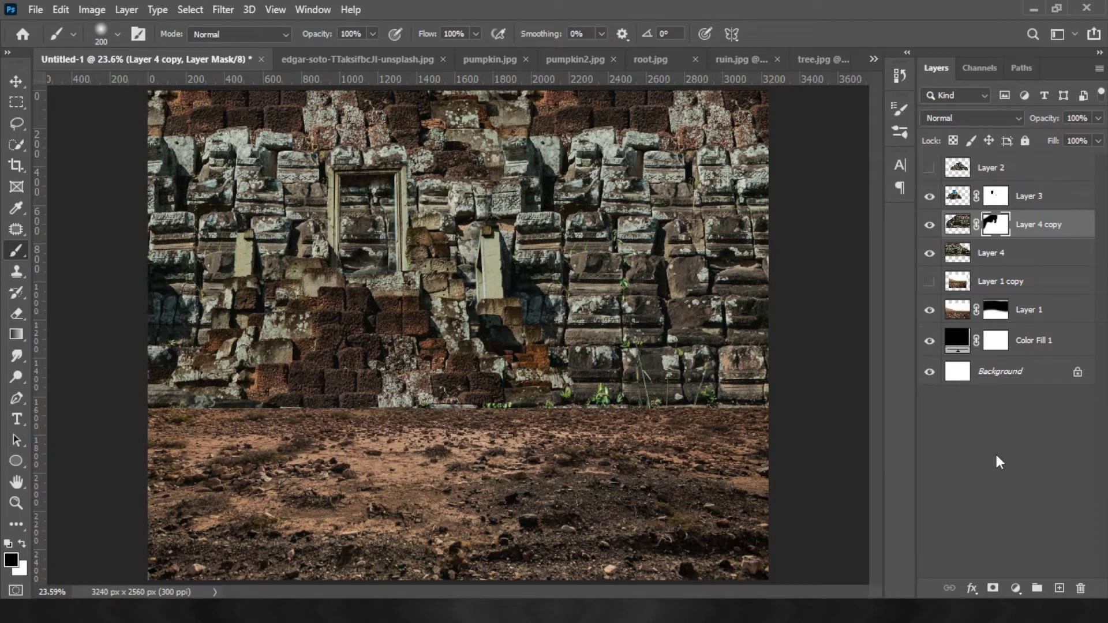
pyautogui.click(958, 253)
pyautogui.click(929, 168)
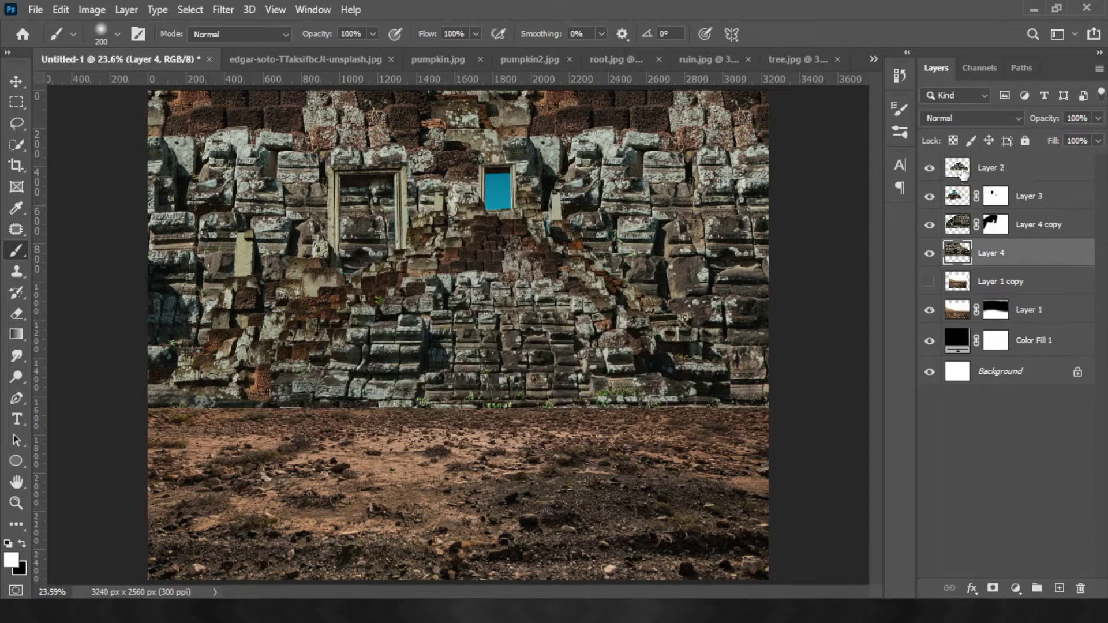
# Hide the pyramid ruin, add a black Solid Color fill, and load the doorway piece's outline
pyautogui.click(929, 168)
pyautogui.click(956, 196)
pyautogui.click(1016, 588)
pyautogui.click(982, 304)
pyautogui.press('Return')
pyautogui.keyDown('alt'); pyautogui.click(973, 215); pyautogui.keyUp('alt')
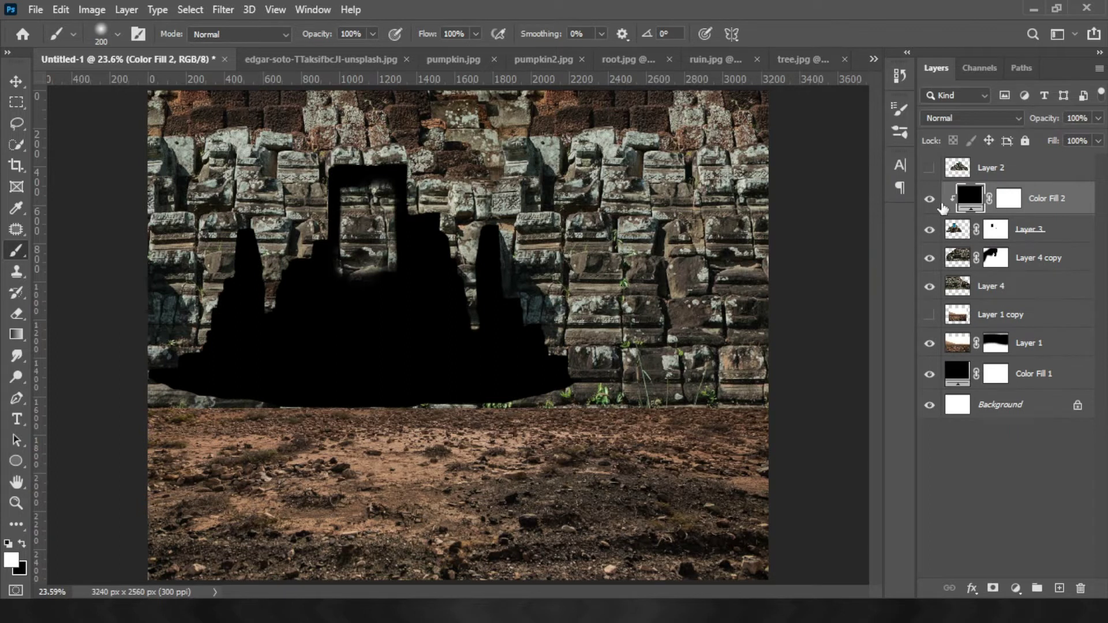
pyautogui.keyDown('alt'); pyautogui.click(942, 206); pyautogui.keyUp('alt')
pyautogui.keyDown('ctrl'); pyautogui.click(957, 229); pyautogui.keyUp('ctrl')
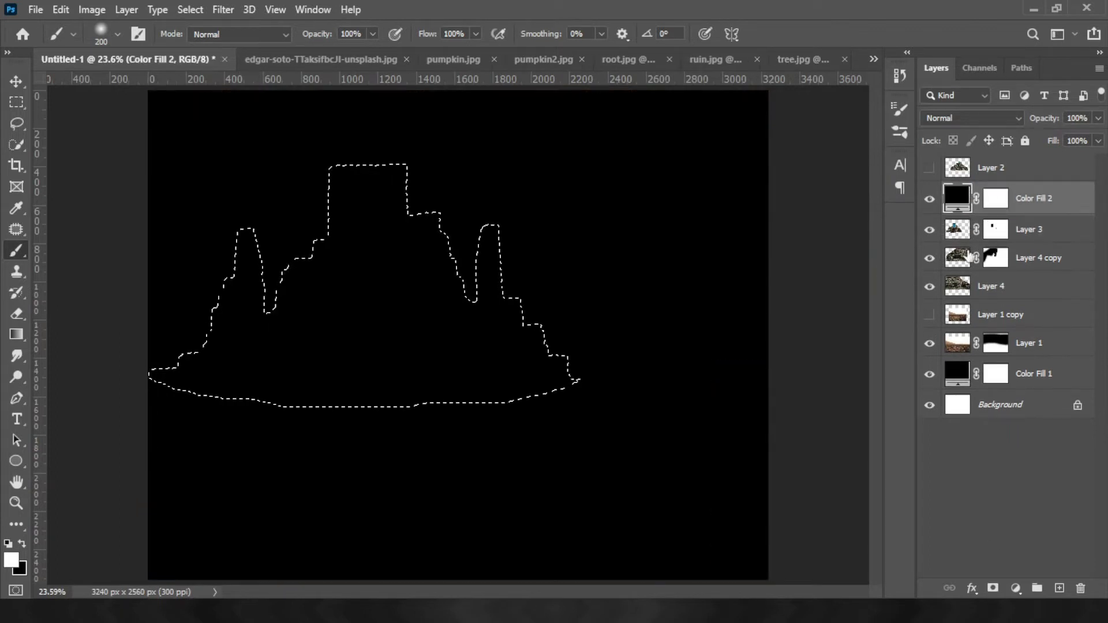
# Shape the black fill's mask to the doorway selection, place it below Layer 3, and re-show Layer 2
pyautogui.click(996, 198)
pyautogui.rightClick(996, 198)
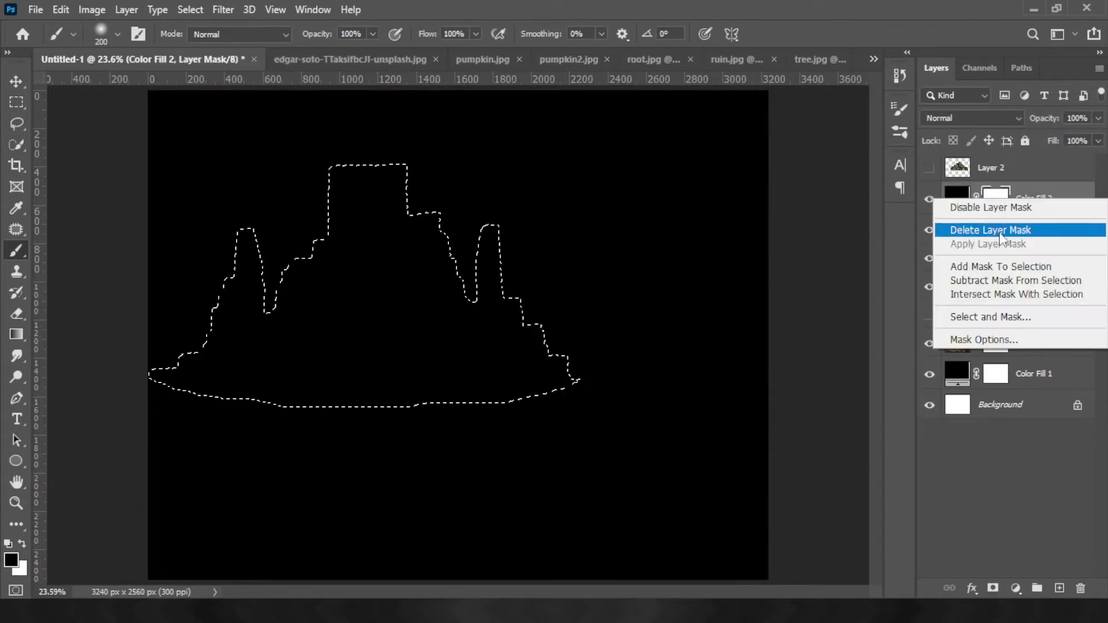
pyautogui.click(1001, 231)
pyautogui.moveTo(955, 202); pyautogui.dragTo(955, 229)
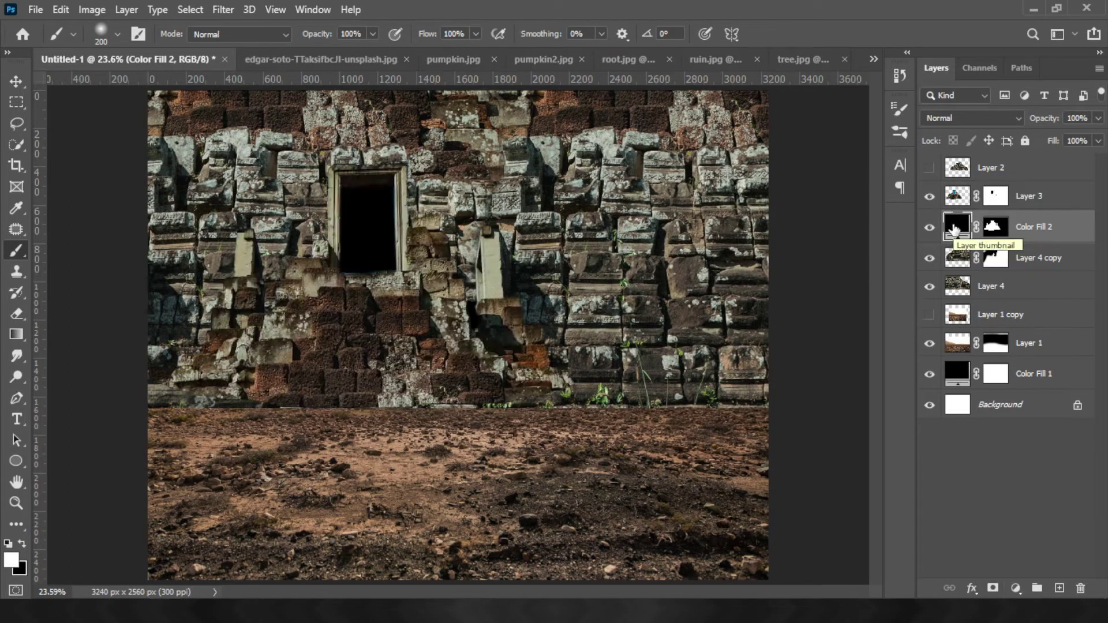
pyautogui.click(929, 167)
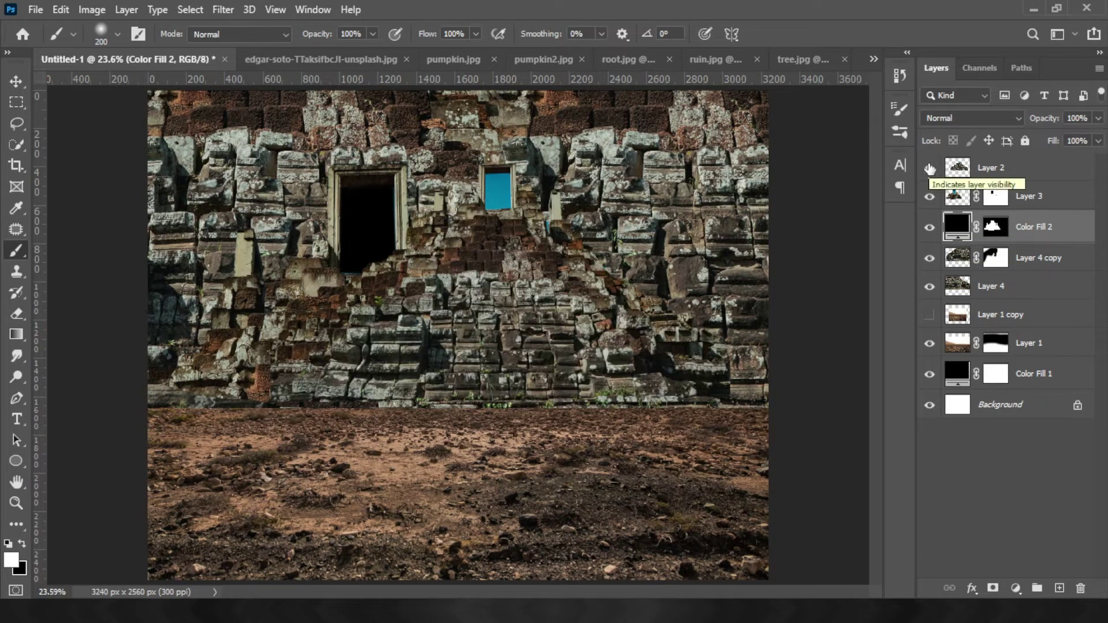
pyautogui.click(991, 168)
pyautogui.click(16, 123)
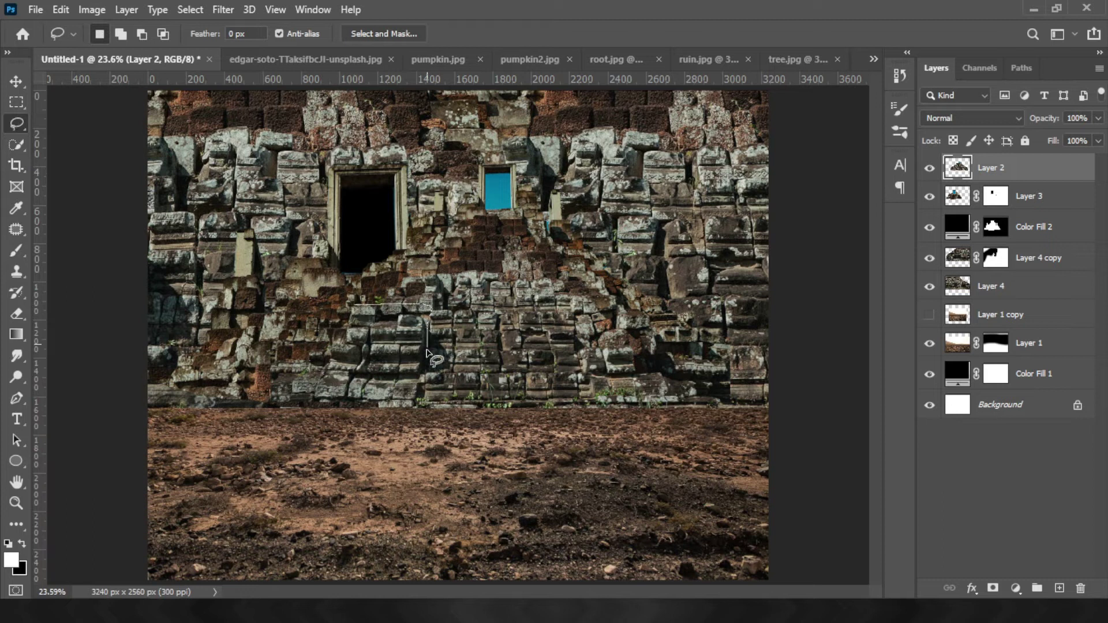
# Copy a lassoed stone patch to its own layer and place it left of the doorway
pyautogui.moveTo(353, 321); pyautogui.dragTo(354, 309)
pyautogui.click(930, 167)
pyautogui.hotkey('ctrl', 'j')
pyautogui.hotkey('ctrl', 't')
pyautogui.moveTo(375, 352); pyautogui.dragTo(277, 225)
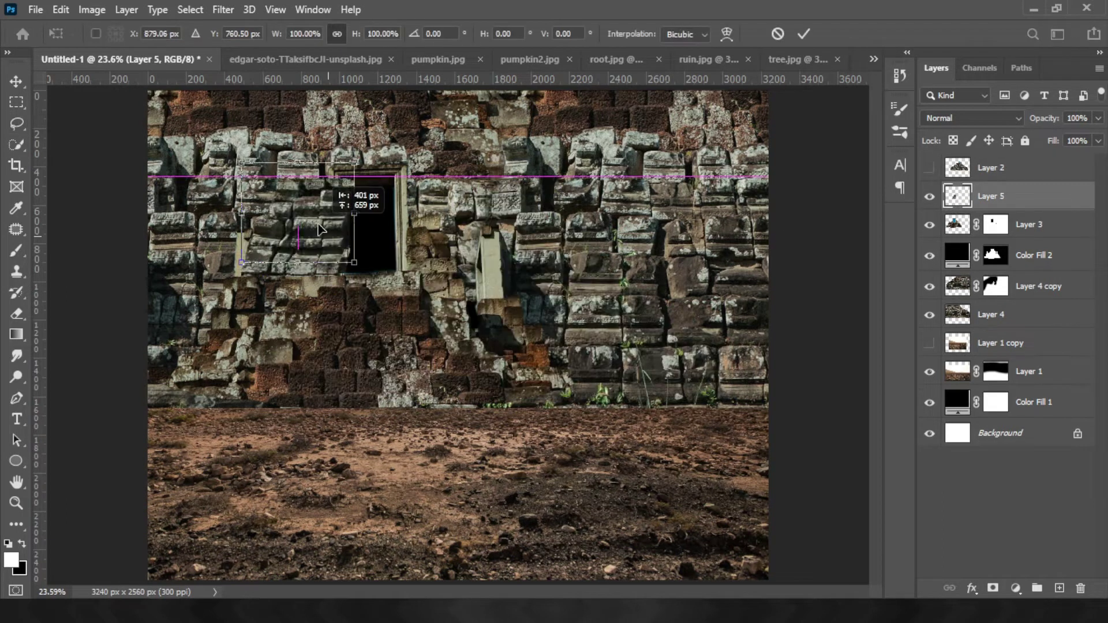
pyautogui.moveTo(957, 197); pyautogui.dragTo(954, 228)
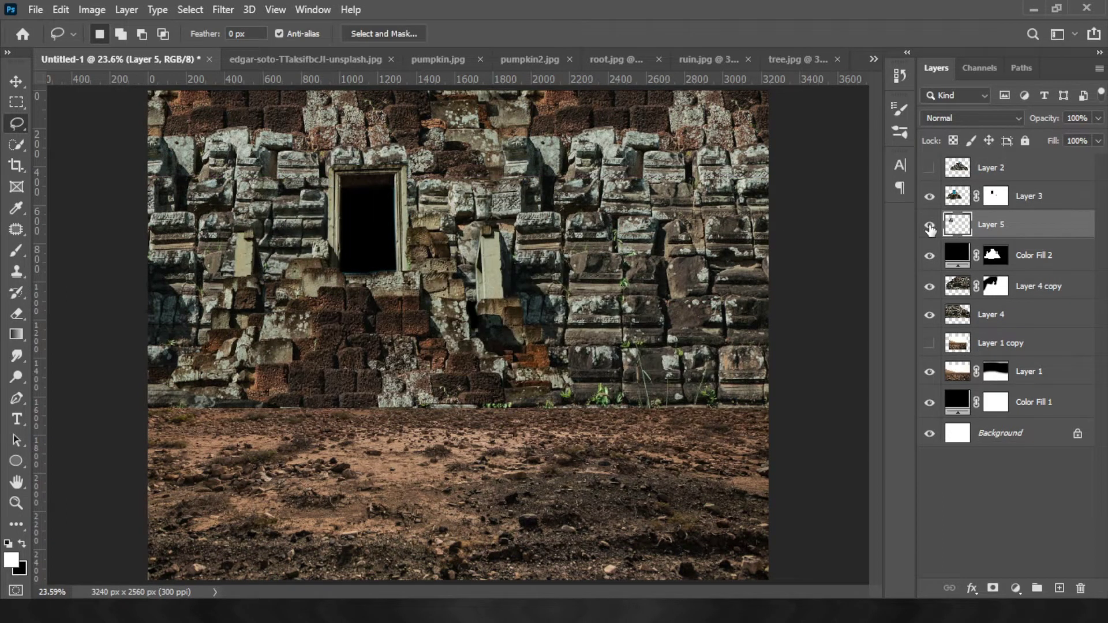
# Duplicate the stone patch, flip it horizontally and move it right of the doorway
pyautogui.hotkey('ctrl', 'j')
pyautogui.hotkey('ctrl', 't')
pyautogui.rightClick(288, 204)
pyautogui.click(347, 478)
pyautogui.moveTo(323, 220); pyautogui.dragTo(456, 220)
# Add masks to both stone patches and paint them black to blend the edges
pyautogui.click(804, 33)
pyautogui.press('b')
pyautogui.press('d')
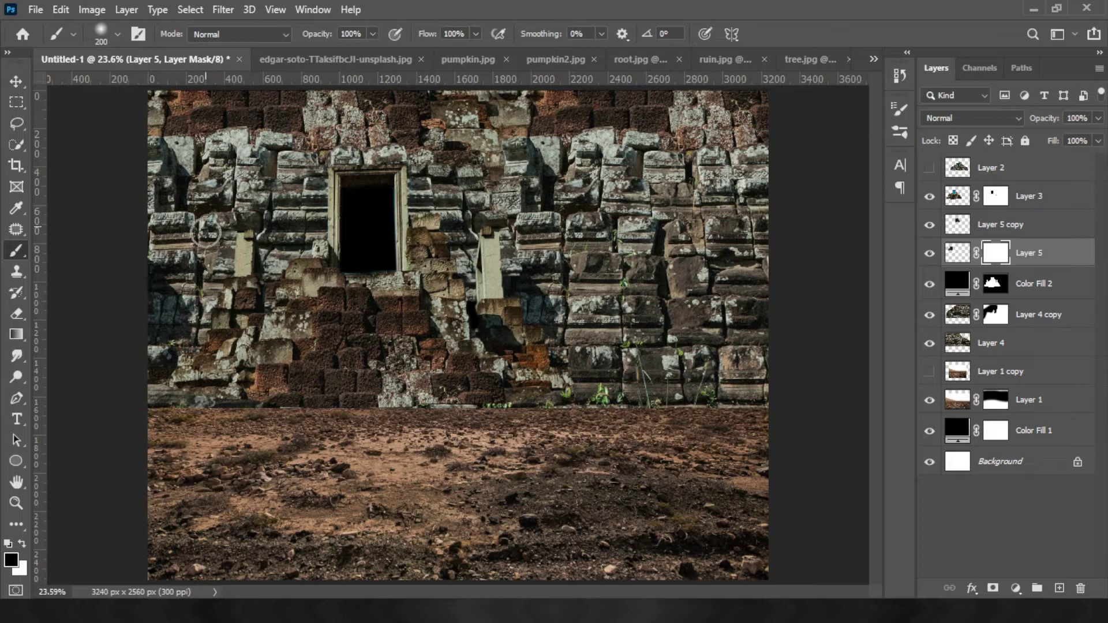
pyautogui.click(958, 228)
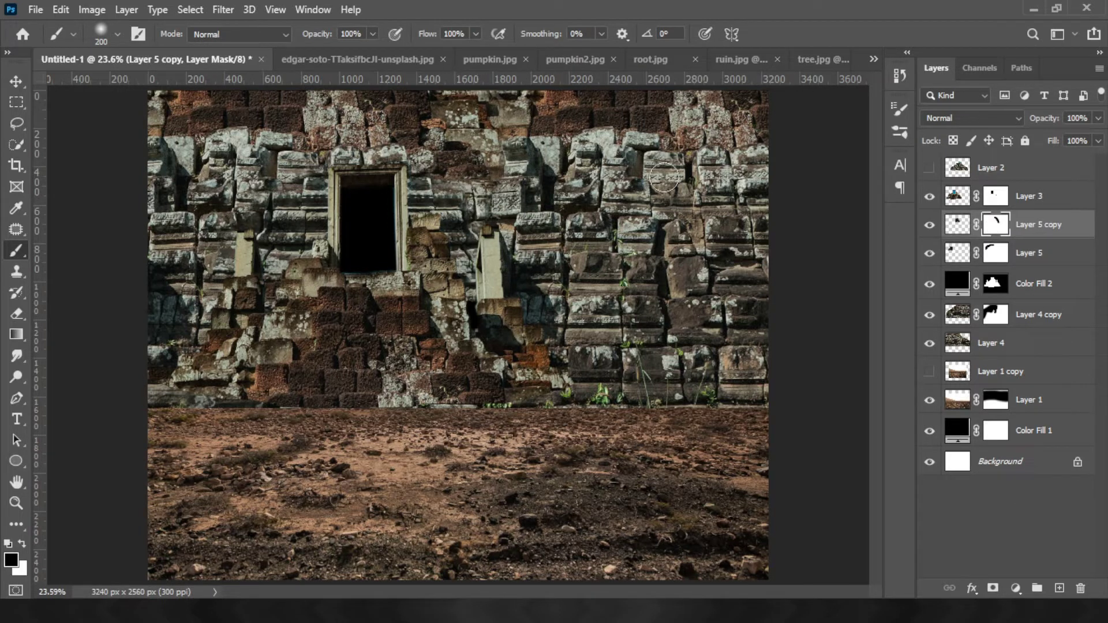
# Group the wall layers and name the group "ruin"
pyautogui.click(1029, 196)
pyautogui.keyDown('shift'); pyautogui.click(991, 343); pyautogui.keyUp('shift')
pyautogui.hotkey('ctrl', 'g')
pyautogui.doubleClick(983, 191)
pyautogui.write('ruin')
pyautogui.press('Return')
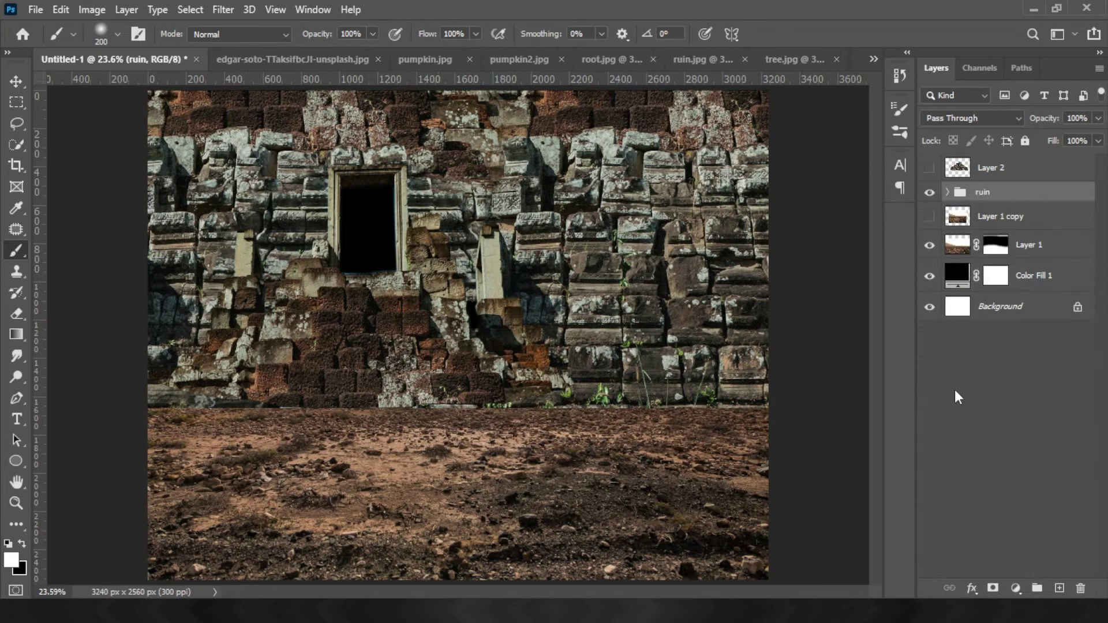
# Try a Levels adjustment on the ruin wall layer, then delete it
pyautogui.click(947, 192)
pyautogui.click(981, 364)
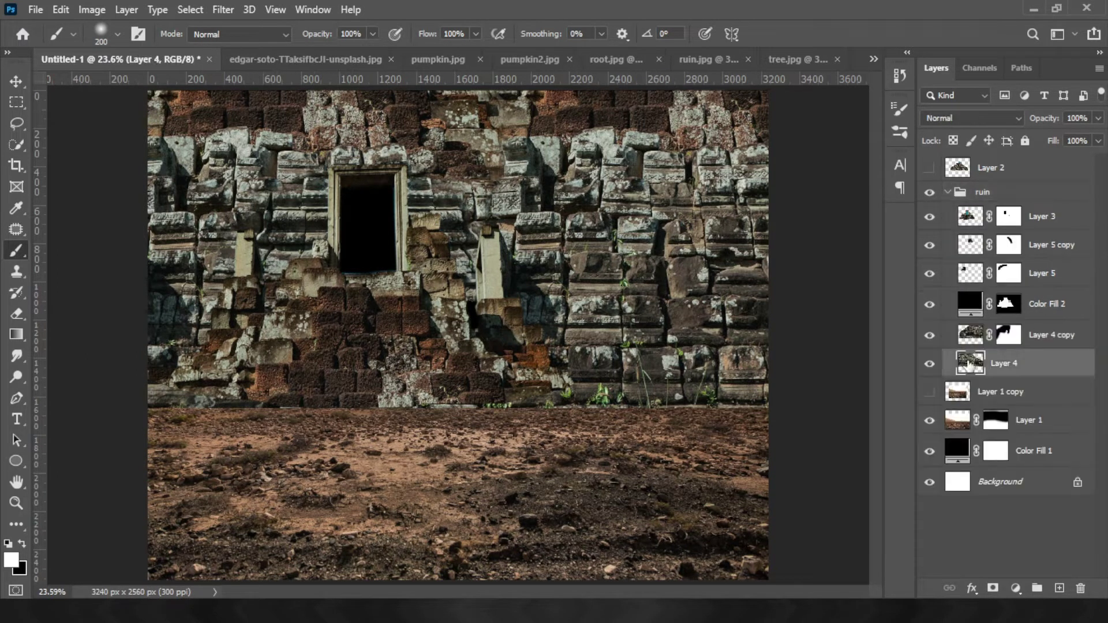
pyautogui.click(1016, 588)
pyautogui.click(1005, 371)
pyautogui.moveTo(879, 367)
pyautogui.mouseDown()
pyautogui.moveTo(752, 364)
pyautogui.moveTo(875, 360)
pyautogui.moveTo(777, 320)
pyautogui.mouseUp()
pyautogui.moveTo(878, 319); pyautogui.dragTo(874, 319)
pyautogui.moveTo(757, 364)
pyautogui.mouseDown()
pyautogui.moveTo(824, 364)
pyautogui.moveTo(773, 377)
pyautogui.mouseUp()
pyautogui.click(872, 424)
# Darken the ruin wall with an S-shaped Curves adjustment
pyautogui.click(1015, 588)
pyautogui.click(1007, 384)
pyautogui.moveTo(837, 302)
pyautogui.mouseDown()
pyautogui.moveTo(821, 353)
pyautogui.moveTo(848, 304)
pyautogui.mouseUp()
pyautogui.moveTo(773, 378)
pyautogui.mouseDown()
pyautogui.moveTo(757, 356)
pyautogui.moveTo(751, 370)
pyautogui.mouseUp()
pyautogui.click(893, 133)
# Duplicate the curves and clip copies to the wall copy and the doorway piece
pyautogui.moveTo(984, 366)
pyautogui.mouseDown()
pyautogui.moveTo(975, 205)
pyautogui.moveTo(985, 314)
pyautogui.mouseUp()
pyautogui.keyDown('alt'); pyautogui.click(976, 353); pyautogui.keyUp('alt')
pyautogui.hotkey('ctrl', 'j')
pyautogui.keyDown('alt'); pyautogui.click(976, 234); pyautogui.keyUp('alt')
pyautogui.hotkey('ctrl', 'j')
pyautogui.hotkey('ctrl', 'j')
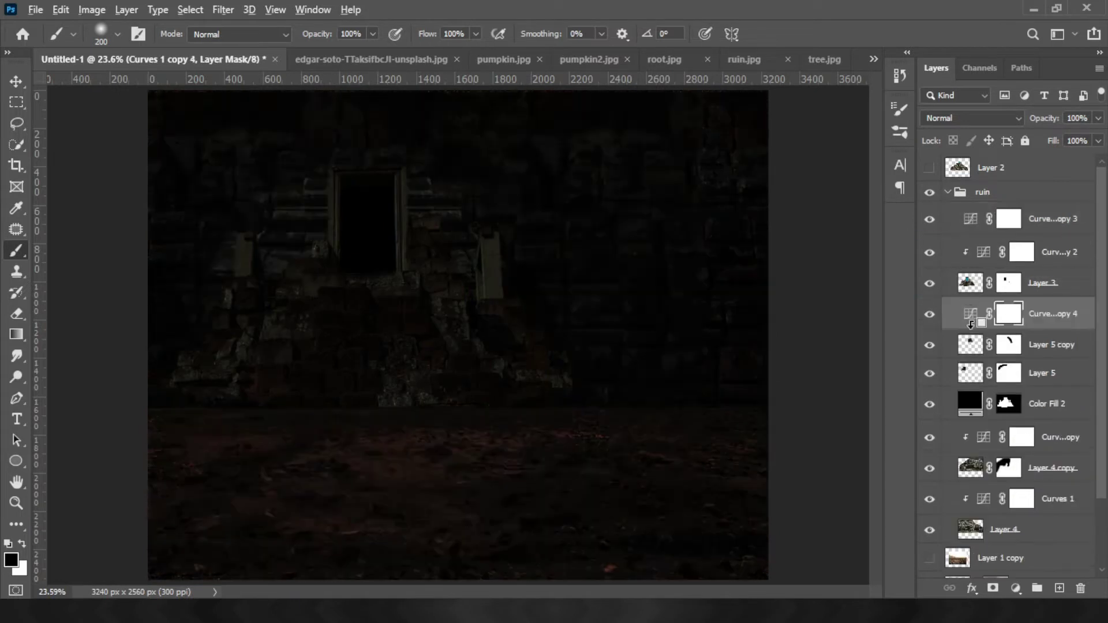
# Clip a copy of the curves adjustment onto Layer 5
pyautogui.click(1050, 345)
pyautogui.keyDown('shift'); pyautogui.click(1042, 373); pyautogui.keyUp('shift')
pyautogui.rightClick(975, 372)
pyautogui.press('Escape')
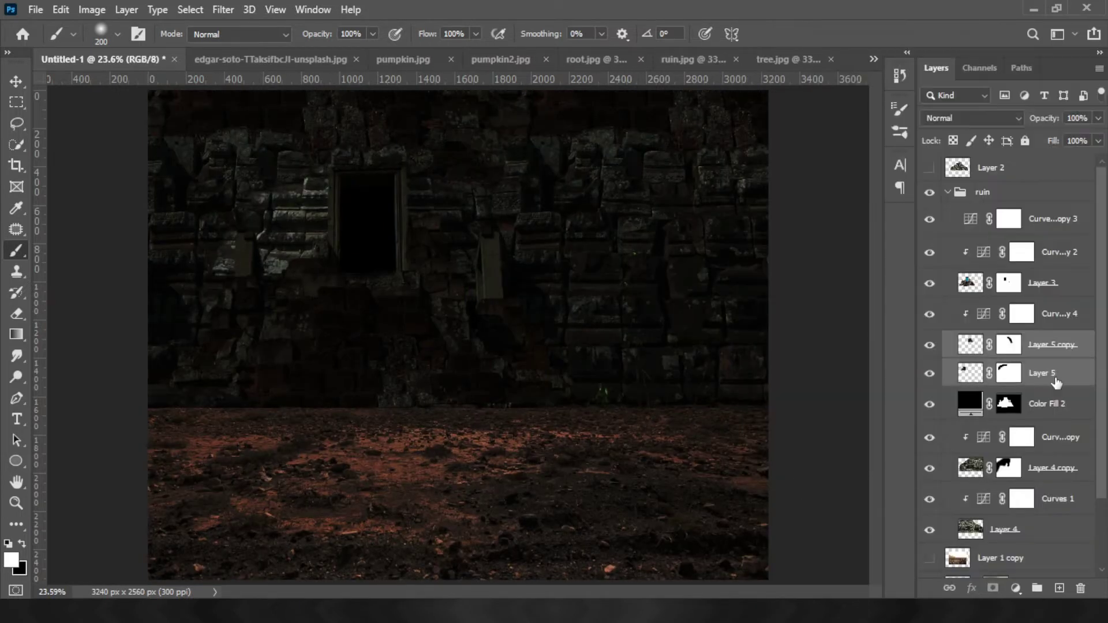
pyautogui.click(985, 318)
pyautogui.hotkey('ctrl', 'j')
pyautogui.moveTo(984, 314); pyautogui.dragTo(976, 361)
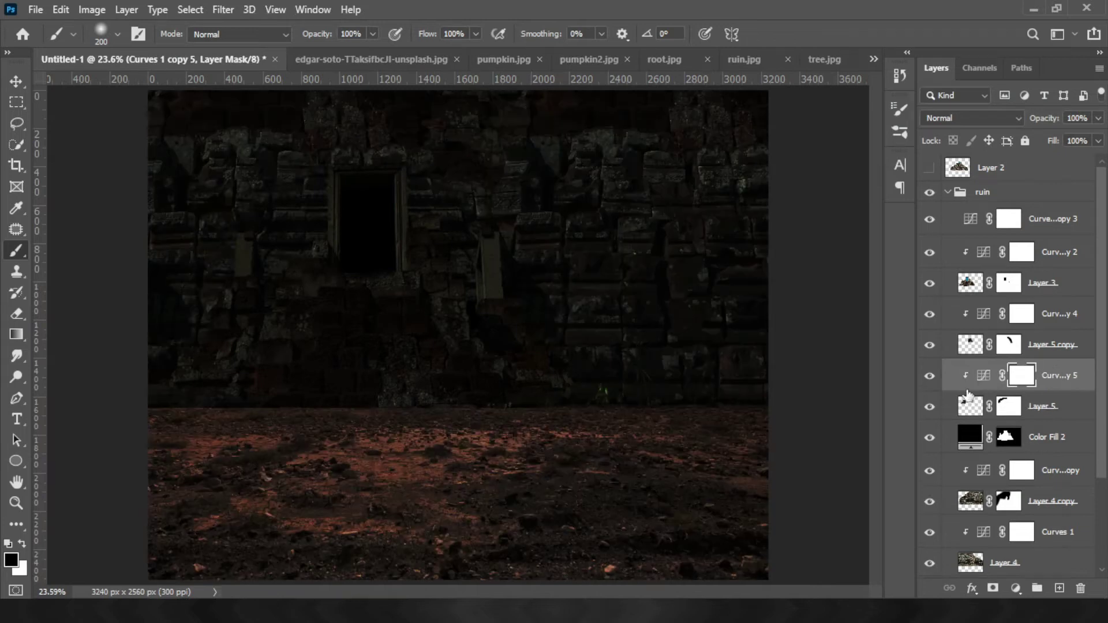
# Hide and delete the Curves 1 copy 3 layer at the top of the ruin group
pyautogui.click(931, 219)
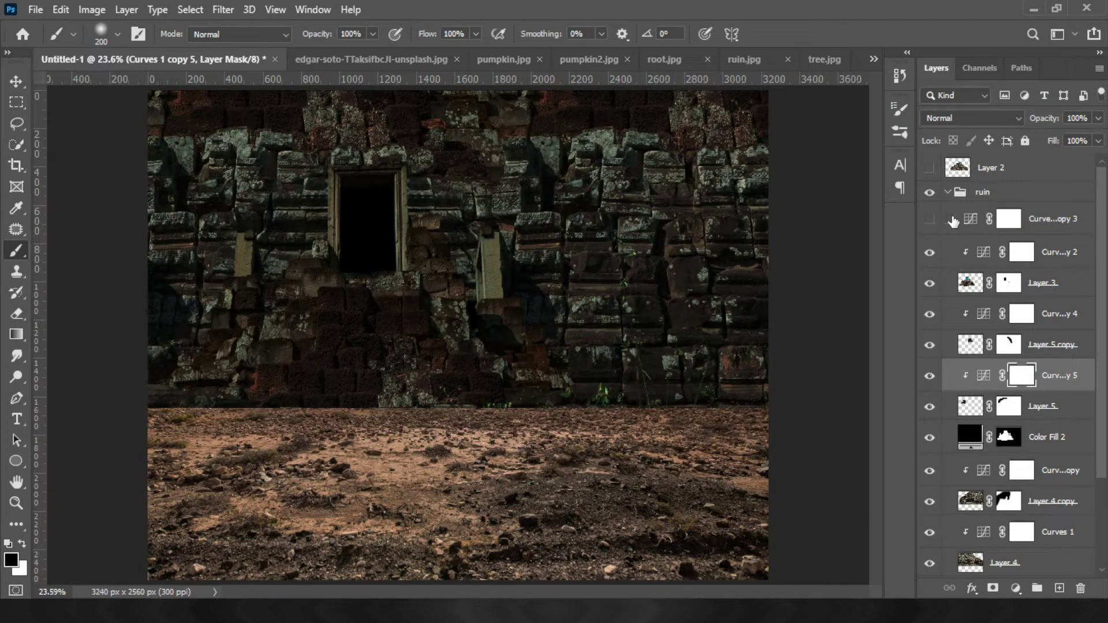
pyautogui.click(953, 223)
pyautogui.press('Delete')
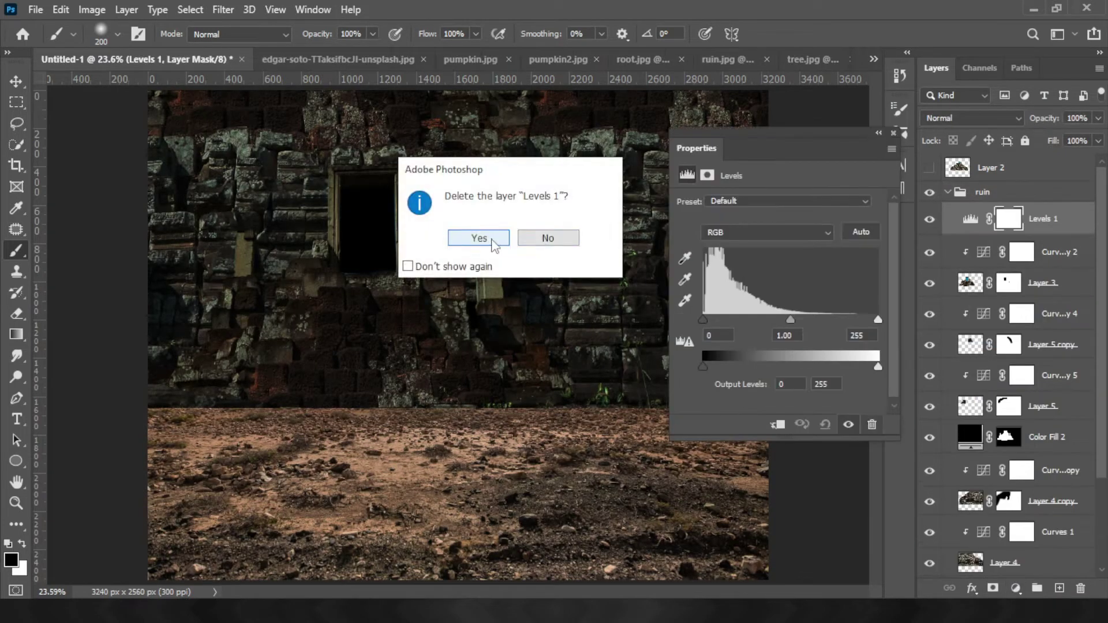
# Move Levels 1 above the ruin group, clip it, and lower output white to darken
pyautogui.moveTo(966, 198); pyautogui.dragTo(965, 191)
pyautogui.moveTo(878, 367); pyautogui.dragTo(812, 370)
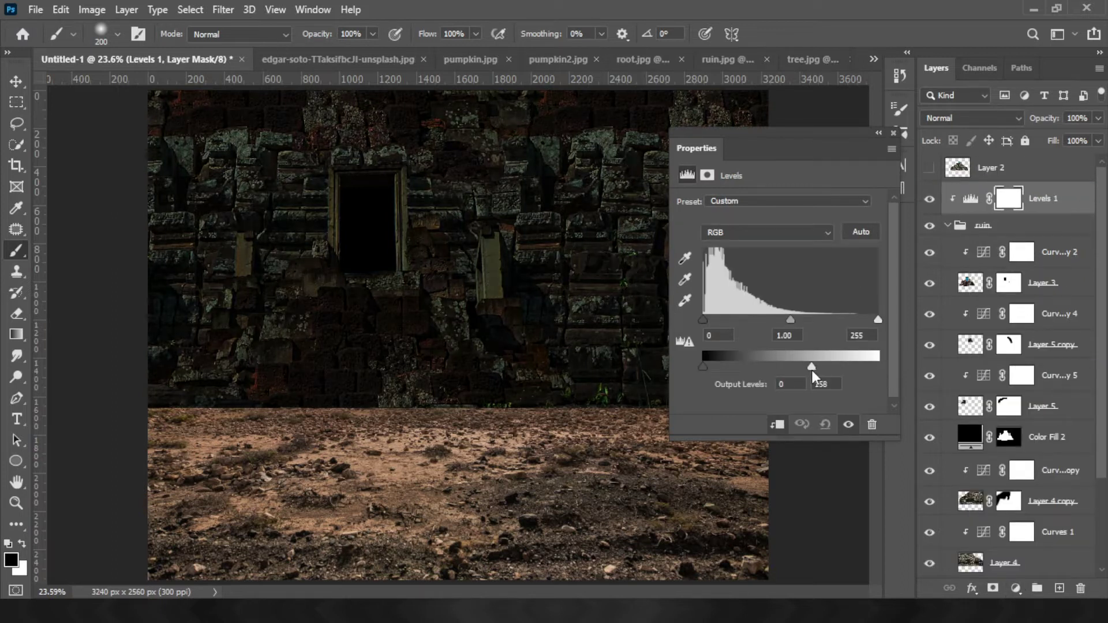
pyautogui.click(894, 133)
pyautogui.click(947, 225)
# Darken Layer 1 with a clipped Levels 2 using lowered output white
pyautogui.click(987, 283)
pyautogui.click(1016, 588)
pyautogui.click(993, 353)
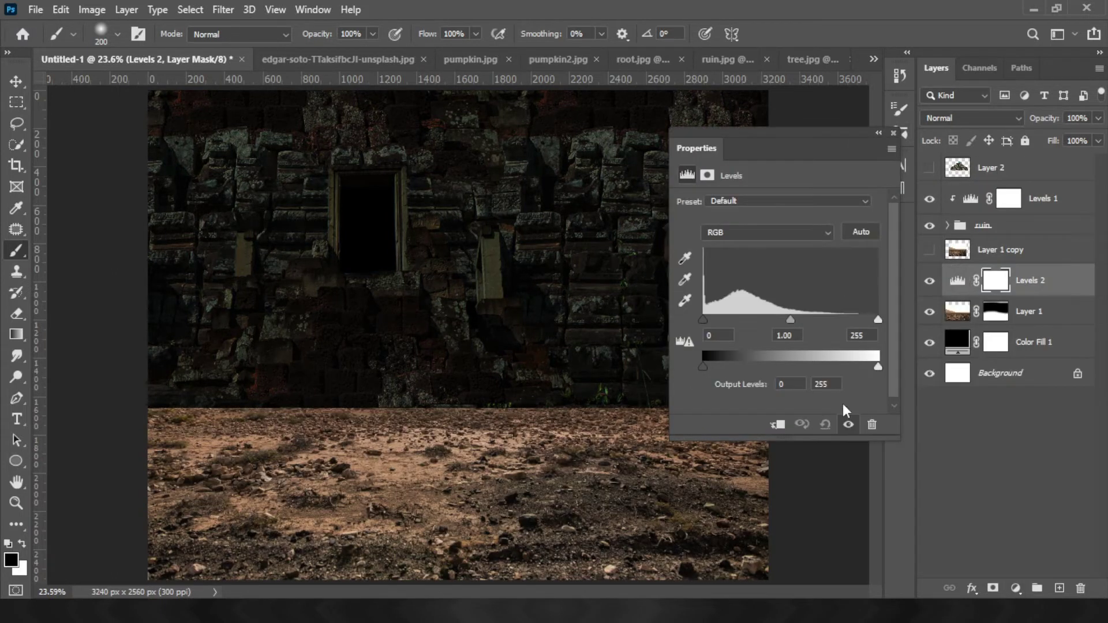
pyautogui.hotkey('ctrl', 'alt', 'g')
pyautogui.moveTo(878, 367); pyautogui.dragTo(743, 368)
pyautogui.click(894, 133)
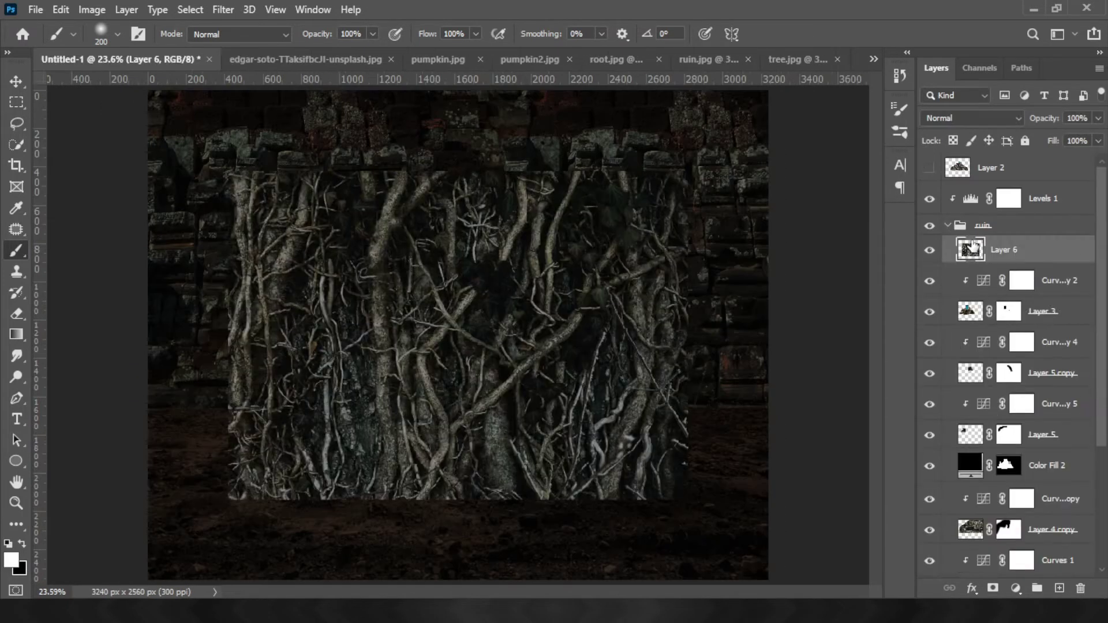
# Shrink the roots texture and place it over the wall's left side
pyautogui.hotkey('ctrl', 't')
pyautogui.moveTo(304, 441); pyautogui.dragTo(452, 310)
pyautogui.moveTo(646, 252)
pyautogui.mouseDown()
pyautogui.moveTo(684, 324)
pyautogui.moveTo(391, 221)
pyautogui.mouseUp()
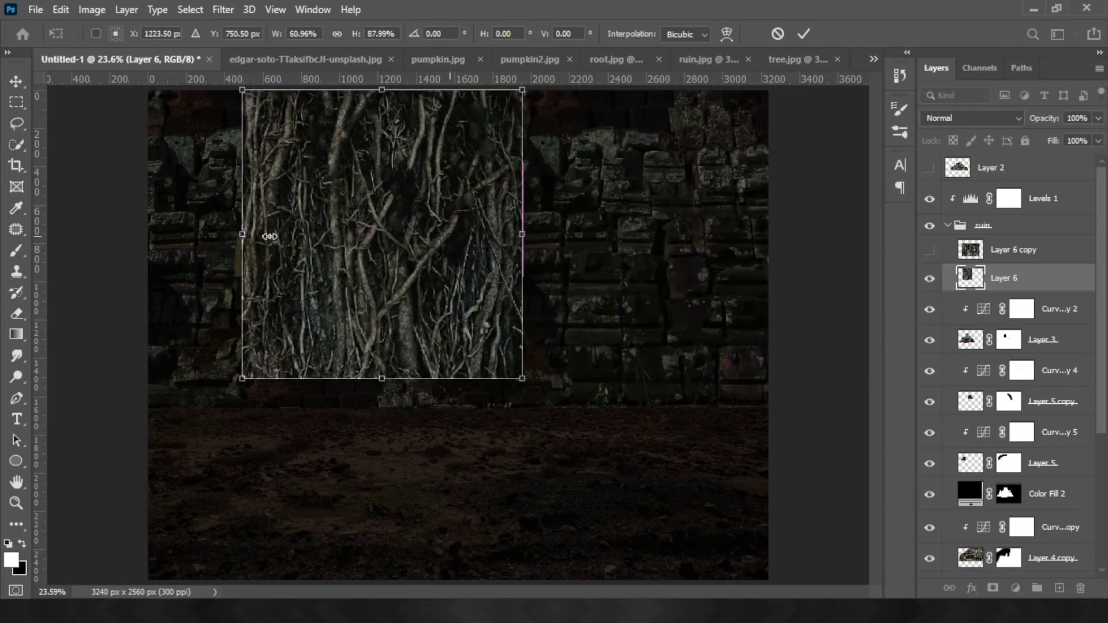
pyautogui.press('Return')
pyautogui.press('b')
pyautogui.moveTo(970, 281)
pyautogui.mouseDown()
pyautogui.moveTo(968, 354)
pyautogui.moveTo(970, 281)
pyautogui.mouseUp()
# Add a layer mask to the roots and briefly lower its opacity to check the wall
pyautogui.click(993, 588)
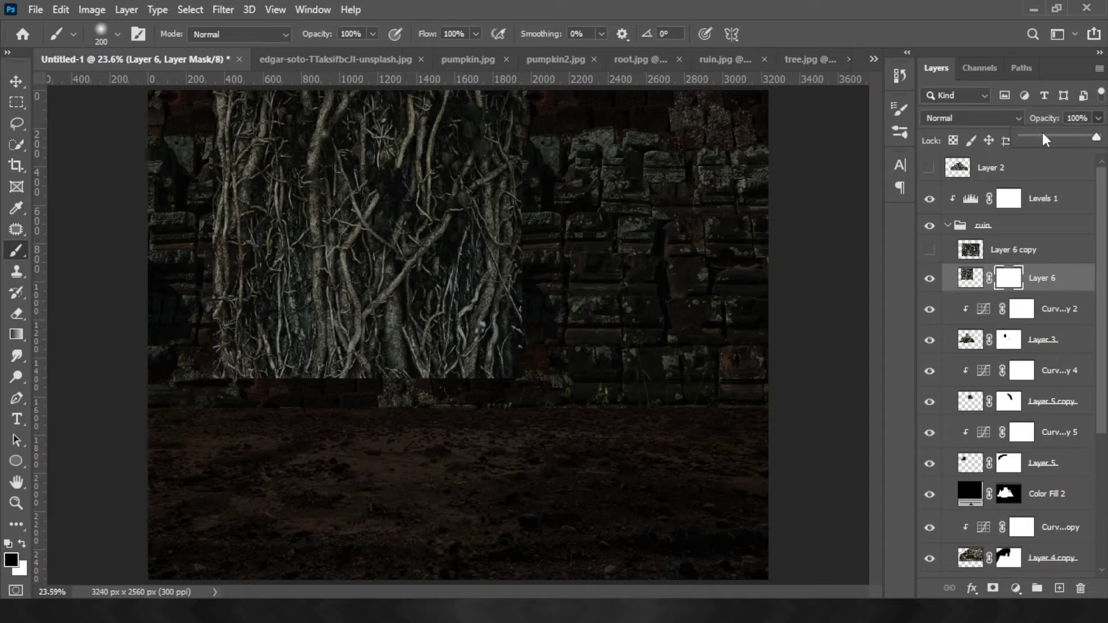
pyautogui.click(1046, 138)
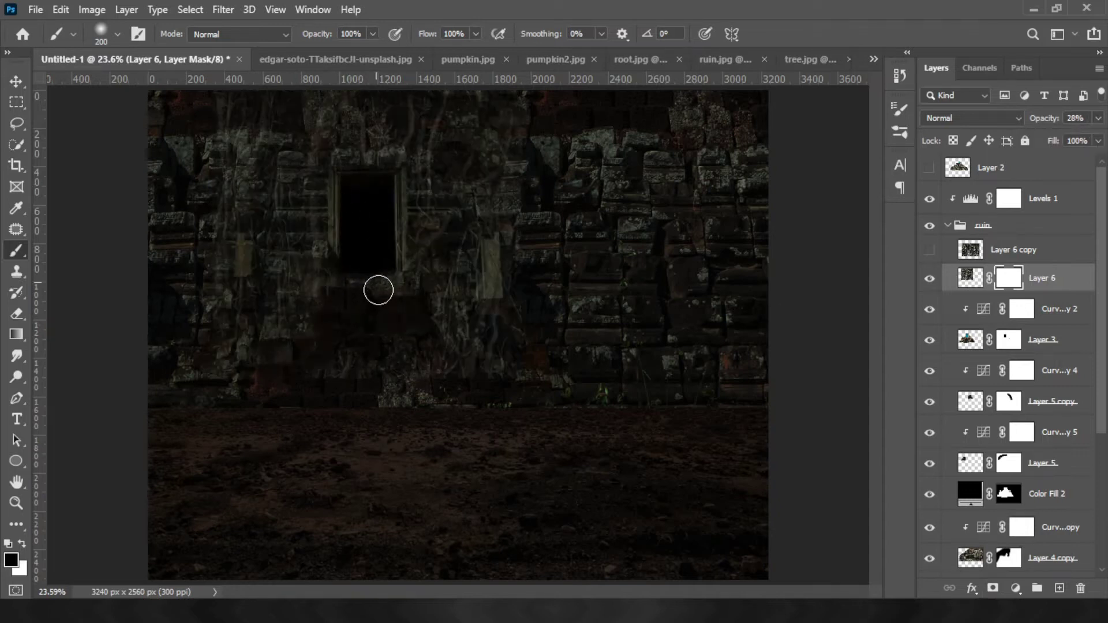
pyautogui.moveTo(1046, 138); pyautogui.dragTo(1101, 138)
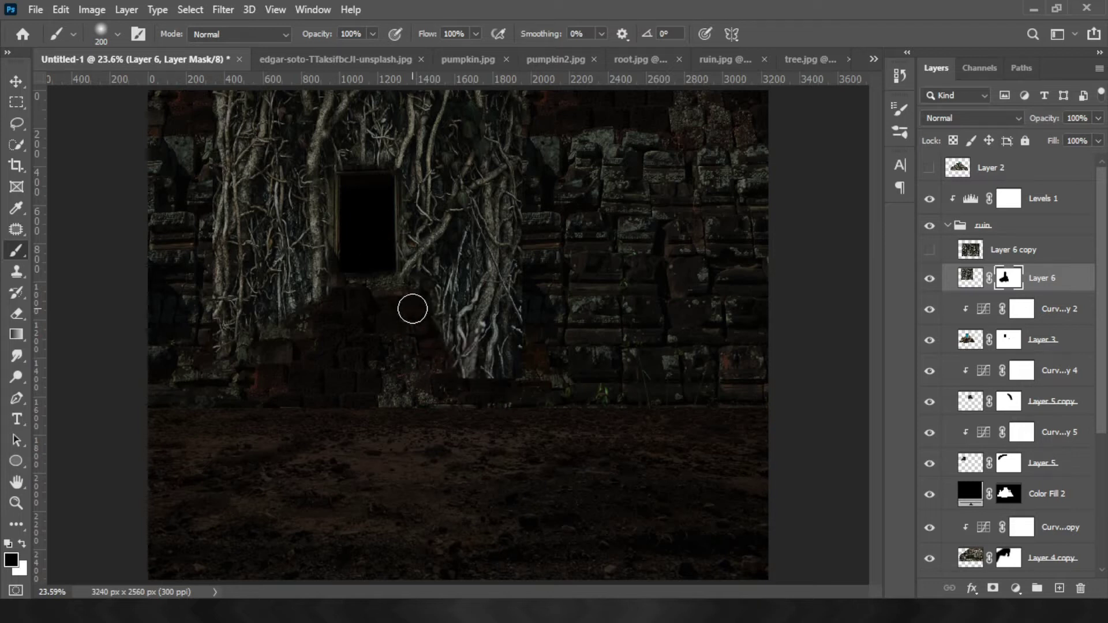
# Reshape the roots' corners, stretching them down toward the ground
pyautogui.hotkey('ctrl', 't')
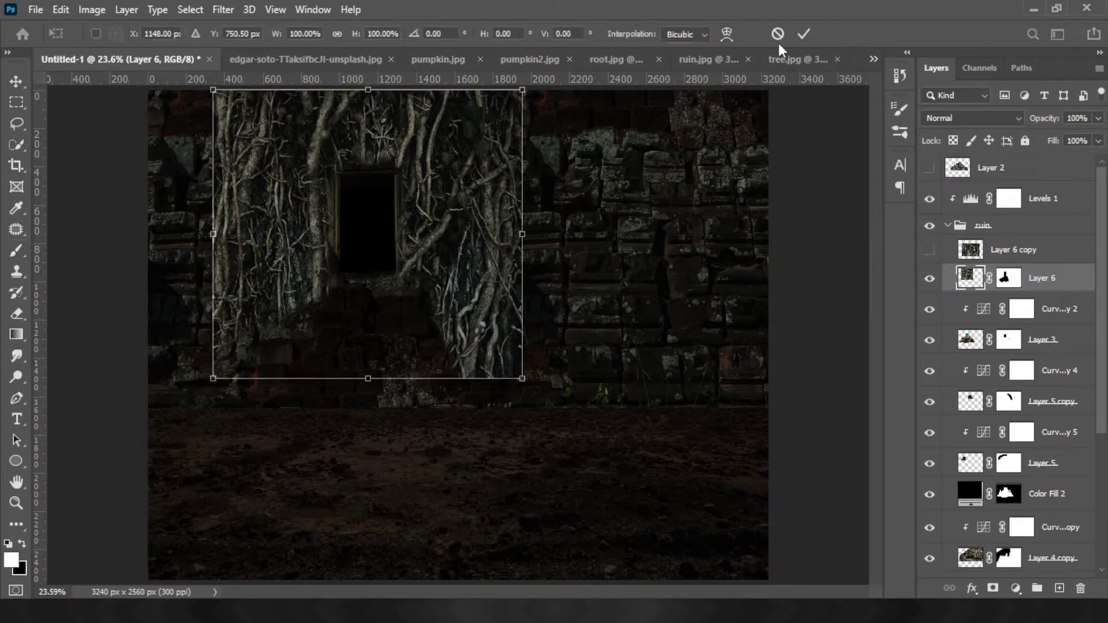
pyautogui.moveTo(213, 89); pyautogui.dragTo(172, 100)
pyautogui.moveTo(213, 380); pyautogui.dragTo(185, 414)
pyautogui.moveTo(522, 380); pyautogui.dragTo(539, 391)
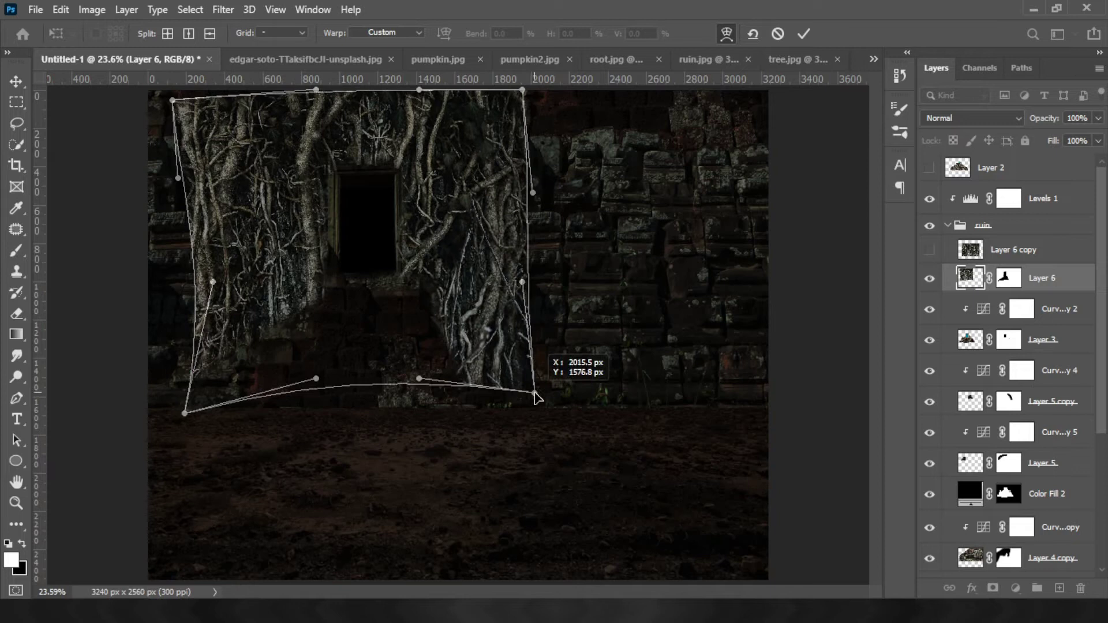
pyautogui.press('Return')
pyautogui.press('b')
pyautogui.click(1006, 279)
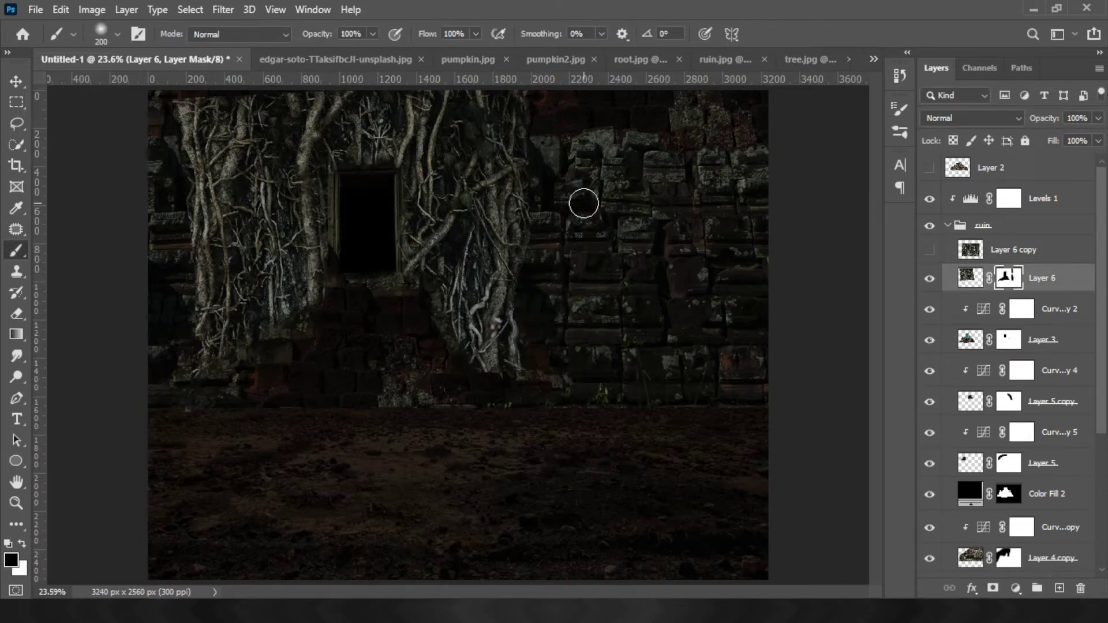
# Target the roots mask with black set as the painting colour
pyautogui.hotkey('ctrl', 't')
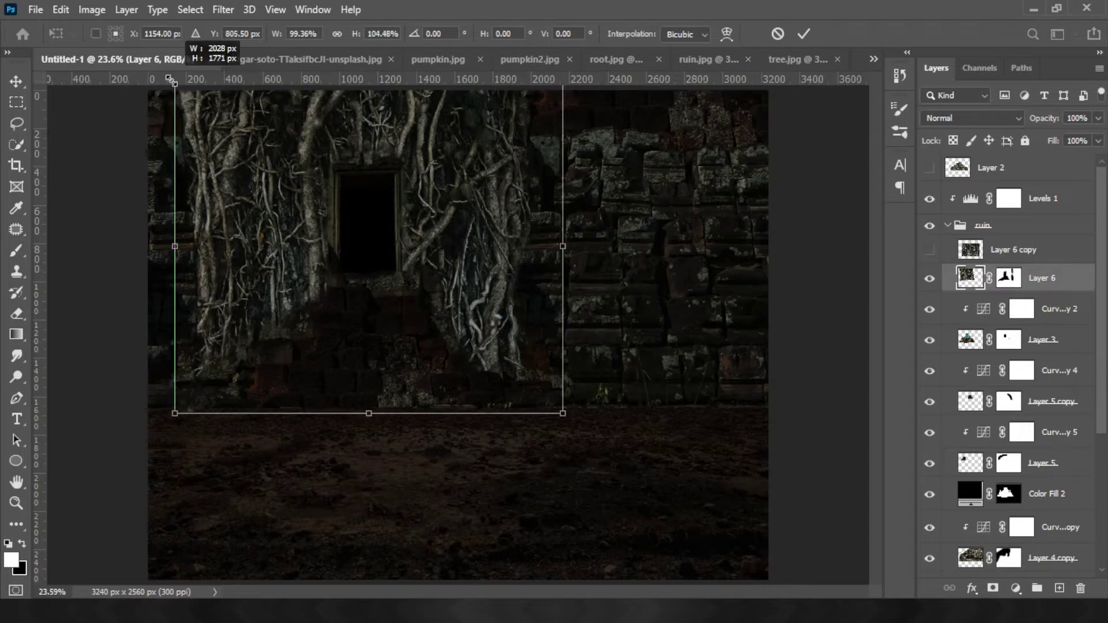
pyautogui.press('Return')
pyautogui.press('x')
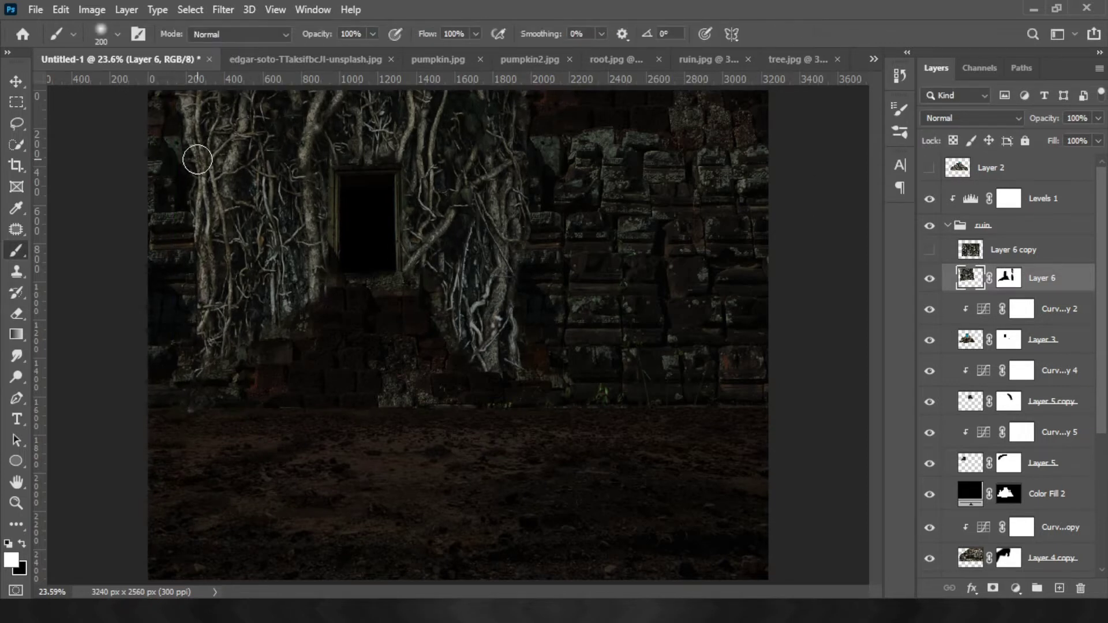
pyautogui.click(1013, 279)
pyautogui.press('x')
pyautogui.click(1016, 588)
# Darken the roots with a Levels 3 adjustment by lowering output white
pyautogui.click(993, 374)
pyautogui.moveTo(878, 366); pyautogui.dragTo(797, 373)
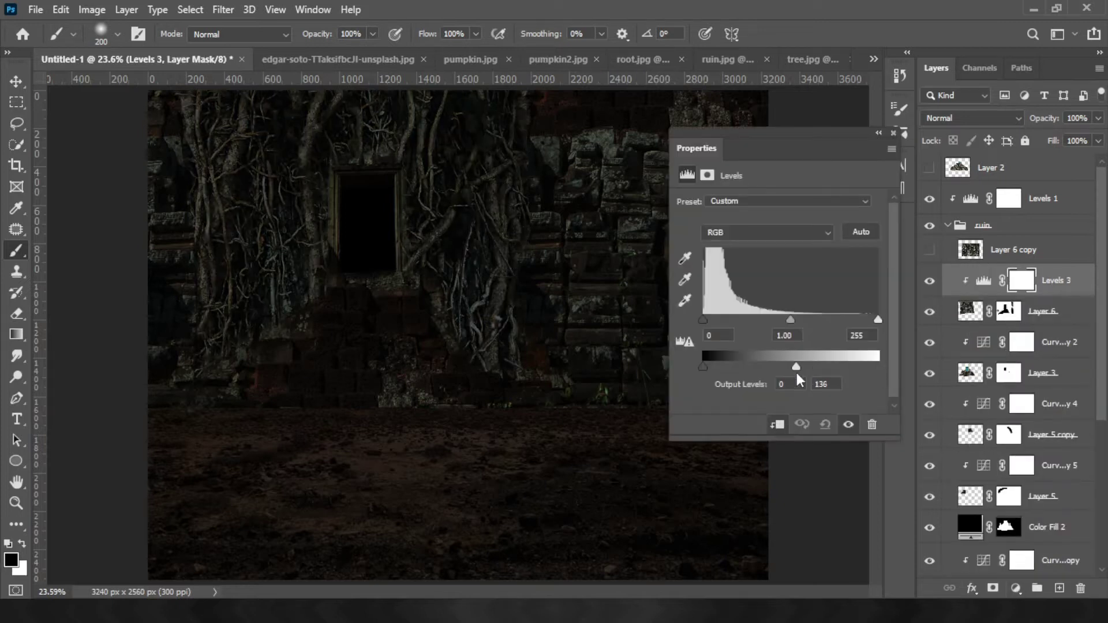
pyautogui.click(894, 133)
# Raise the upper point of Layer 3's curves to brighten the stones
pyautogui.doubleClick(984, 342)
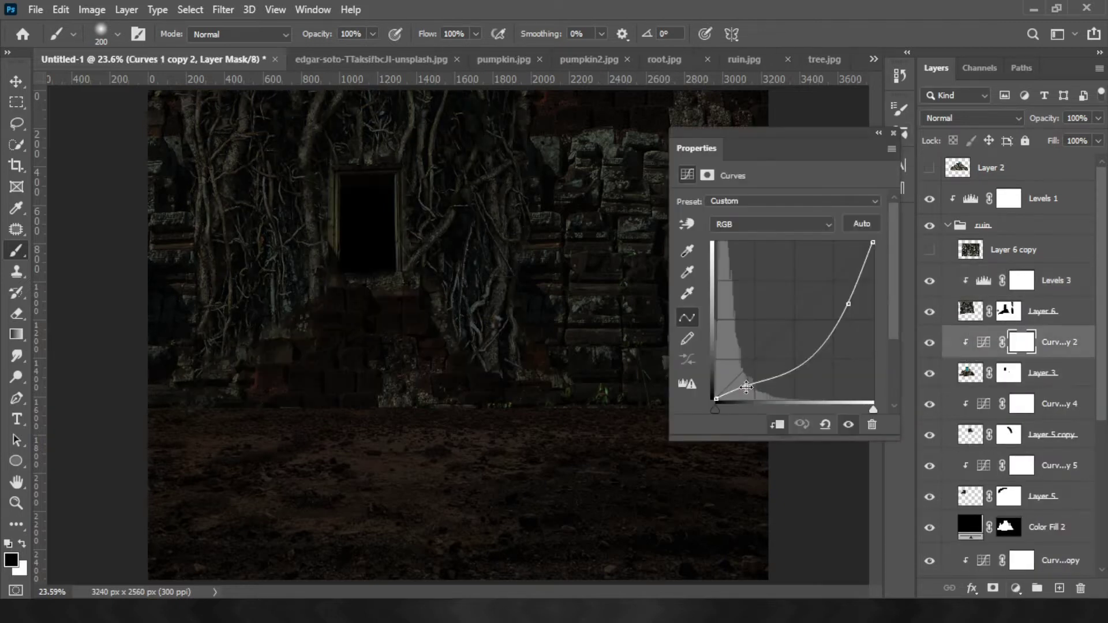
pyautogui.moveTo(849, 303); pyautogui.dragTo(838, 296)
pyautogui.click(893, 133)
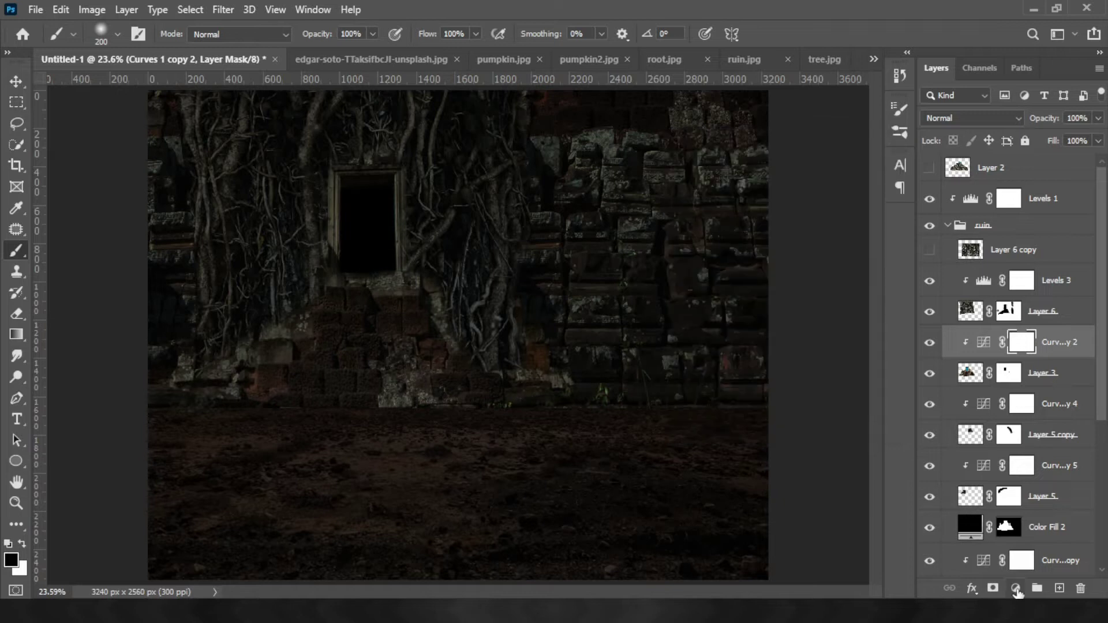
# Add a Levels 4 adjustment with lowered output white
pyautogui.click(1016, 588)
pyautogui.click(993, 374)
pyautogui.moveTo(878, 373); pyautogui.dragTo(810, 373)
pyautogui.click(894, 132)
# Show Layer 6 copy, then shrink, flip horizontally and rotate it right of the doorway
pyautogui.click(930, 250)
pyautogui.click(966, 250)
pyautogui.hotkey('ctrl', 't')
pyautogui.moveTo(520, 323)
pyautogui.mouseDown()
pyautogui.moveTo(697, 432)
pyautogui.moveTo(402, 392)
pyautogui.mouseUp()
pyautogui.moveTo(297, 111); pyautogui.dragTo(366, 206)
pyautogui.rightClick(495, 300)
pyautogui.click(532, 309)
pyautogui.moveTo(484, 280); pyautogui.dragTo(462, 272)
pyautogui.press('Return')
pyautogui.press('b')
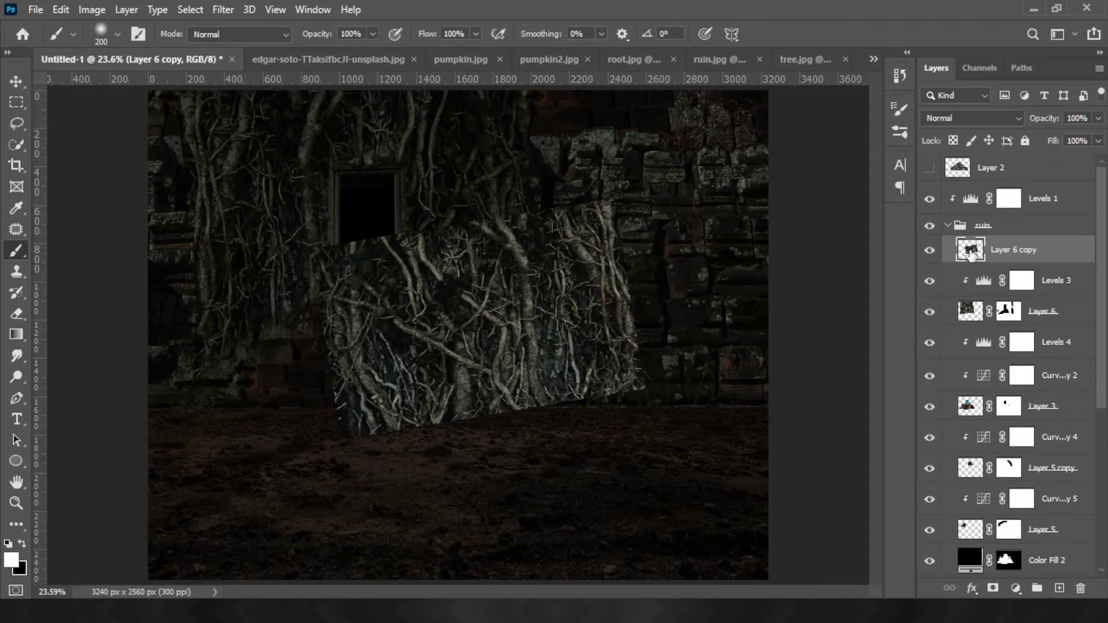
# Mask Layer 6 copy and hide its left part
pyautogui.click(993, 589)
pyautogui.press('x')
pyautogui.moveTo(618, 247)
pyautogui.mouseDown()
pyautogui.moveTo(655, 334)
pyautogui.moveTo(336, 250)
pyautogui.moveTo(412, 313)
pyautogui.moveTo(476, 201)
pyautogui.mouseUp()
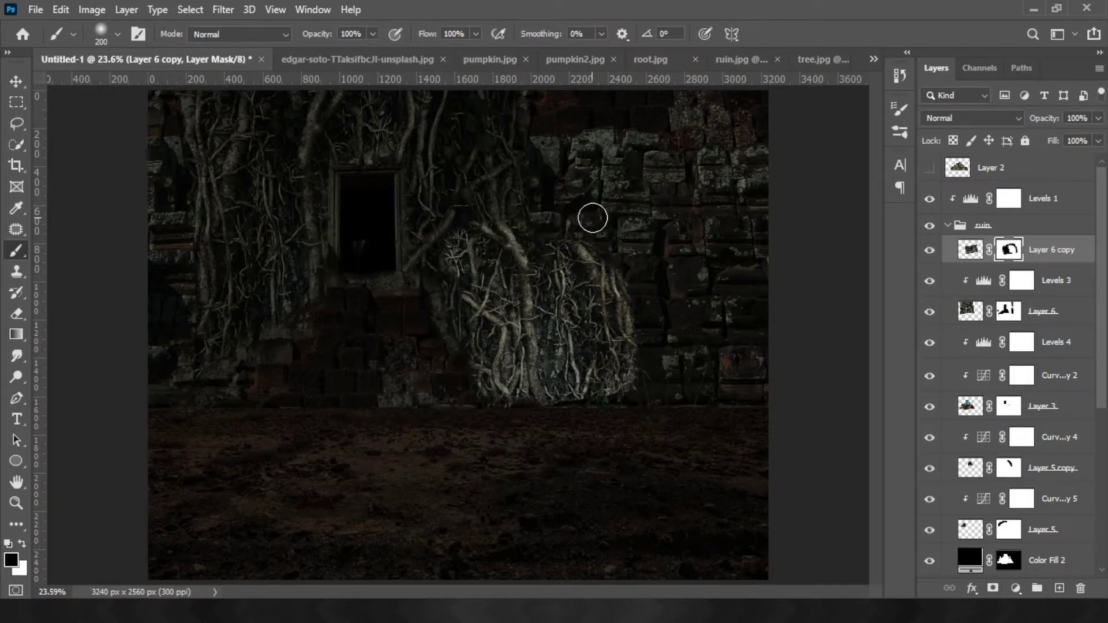
# Warp the roots copy, pulling its top up and to the right
pyautogui.click(970, 249)
pyautogui.hotkey('ctrl', 't')
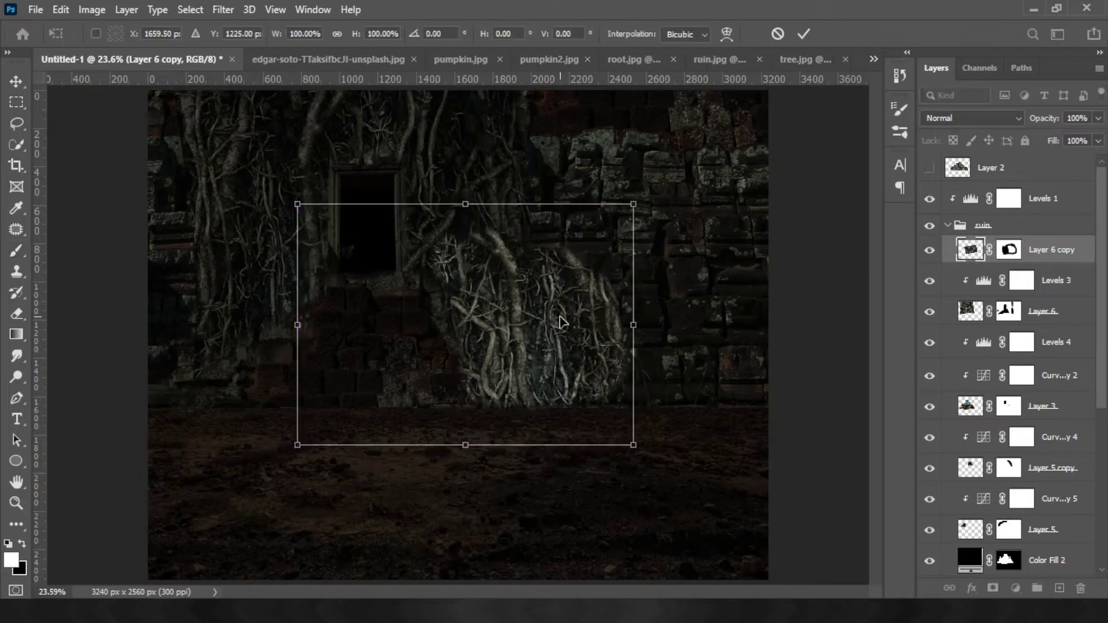
pyautogui.click(727, 34)
pyautogui.moveTo(521, 203); pyautogui.dragTo(559, 199)
pyautogui.press('Return')
pyautogui.hotkey('ctrl', '\\')
pyautogui.press('b')
pyautogui.press('x')
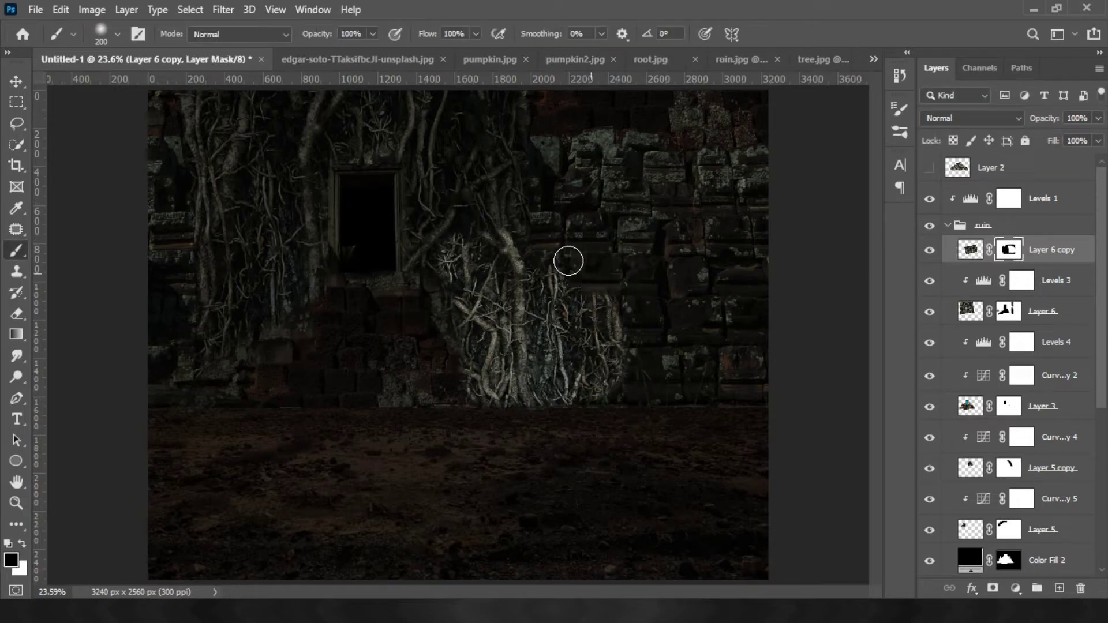
# Darken Layer 6 copy with a clipped Levels 5
pyautogui.click(1016, 588)
pyautogui.click(1000, 364)
pyautogui.moveTo(847, 366); pyautogui.dragTo(804, 366)
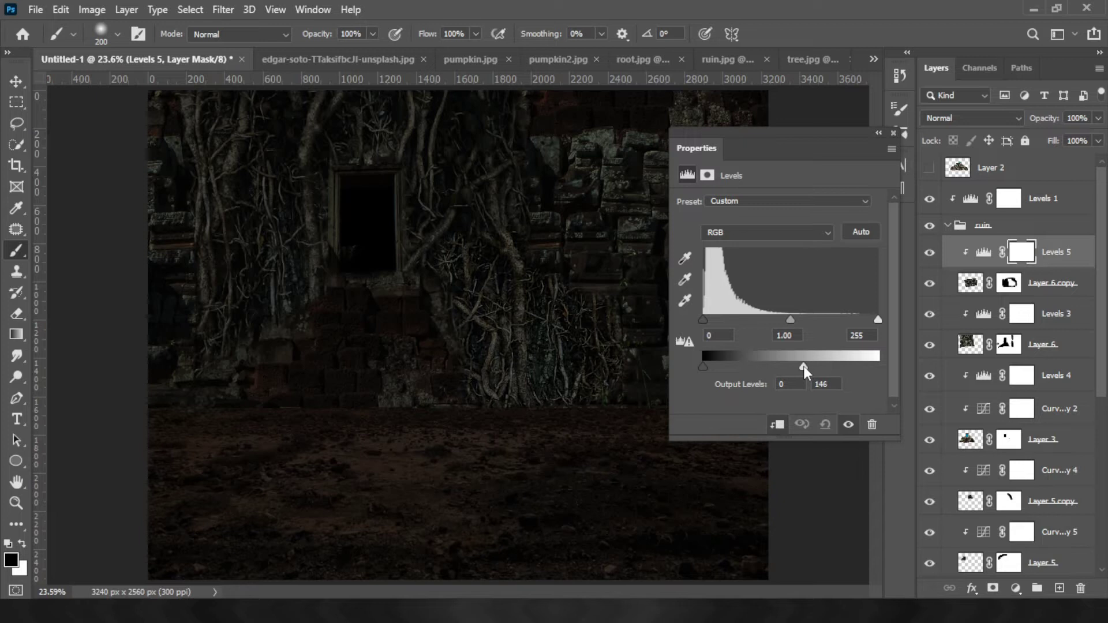
pyautogui.hotkey('alt', '[')
pyautogui.click(894, 132)
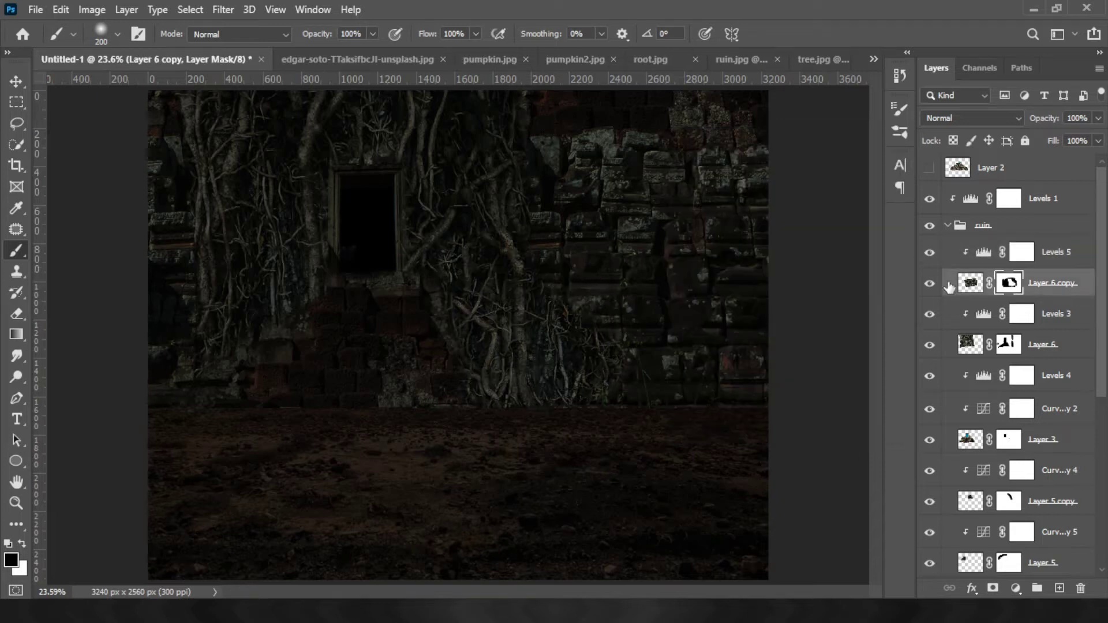
# Show stone pile Layer 2 and copy its lower stone steps to a new layer
pyautogui.click(948, 225)
pyautogui.click(929, 168)
pyautogui.click(993, 167)
pyautogui.hotkey('ctrl', '+')
pyautogui.hotkey('ctrl', '+')
pyautogui.hotkey('ctrl', '+')
pyautogui.press('w')
pyautogui.press('l')
pyautogui.moveTo(315, 239); pyautogui.dragTo(346, 243)
pyautogui.hotkey('ctrl', 'j')
# Hide Layer 2 and delete unwanted stones from the stone cut-out
pyautogui.click(930, 196)
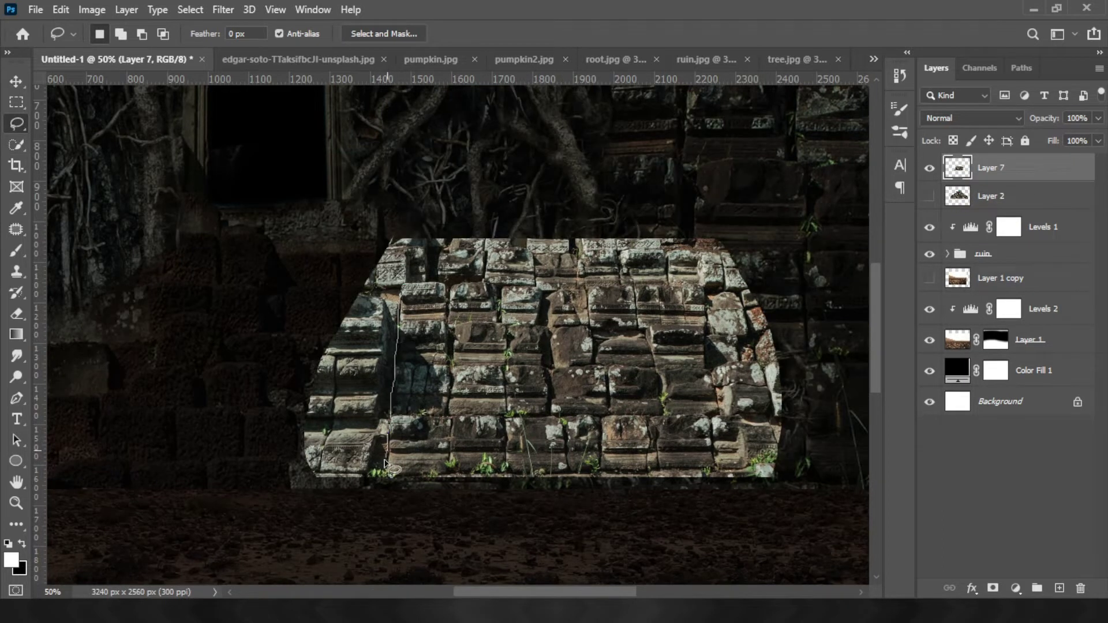
pyautogui.moveTo(406, 281); pyautogui.dragTo(404, 284)
pyautogui.press('Delete')
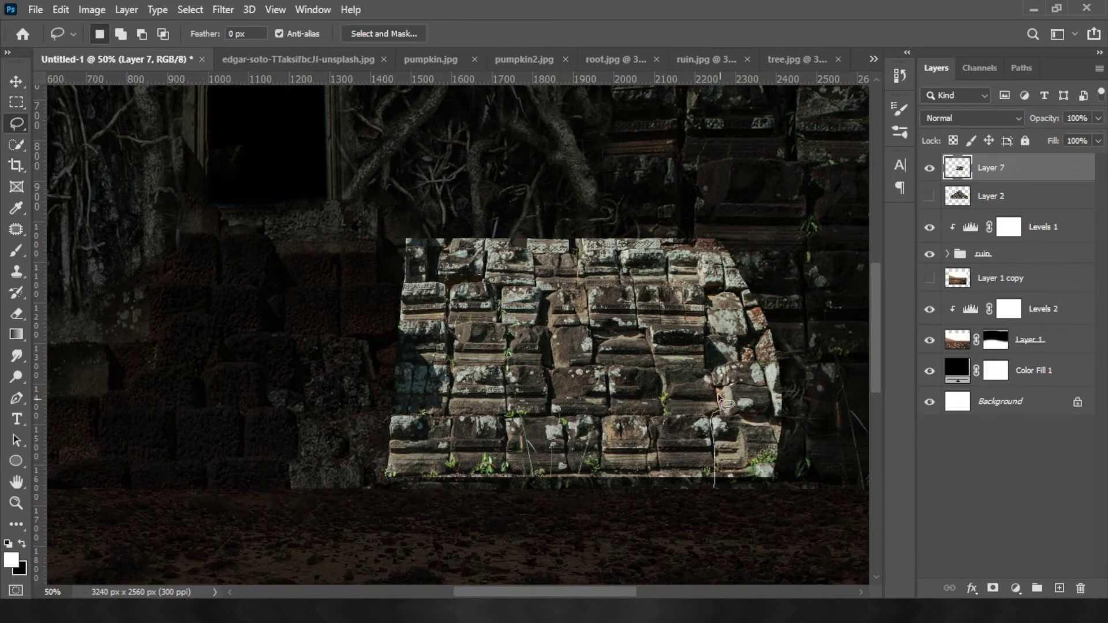
pyautogui.moveTo(427, 286); pyautogui.dragTo(799, 514)
pyautogui.press('Delete')
pyautogui.moveTo(440, 514); pyautogui.dragTo(741, 492)
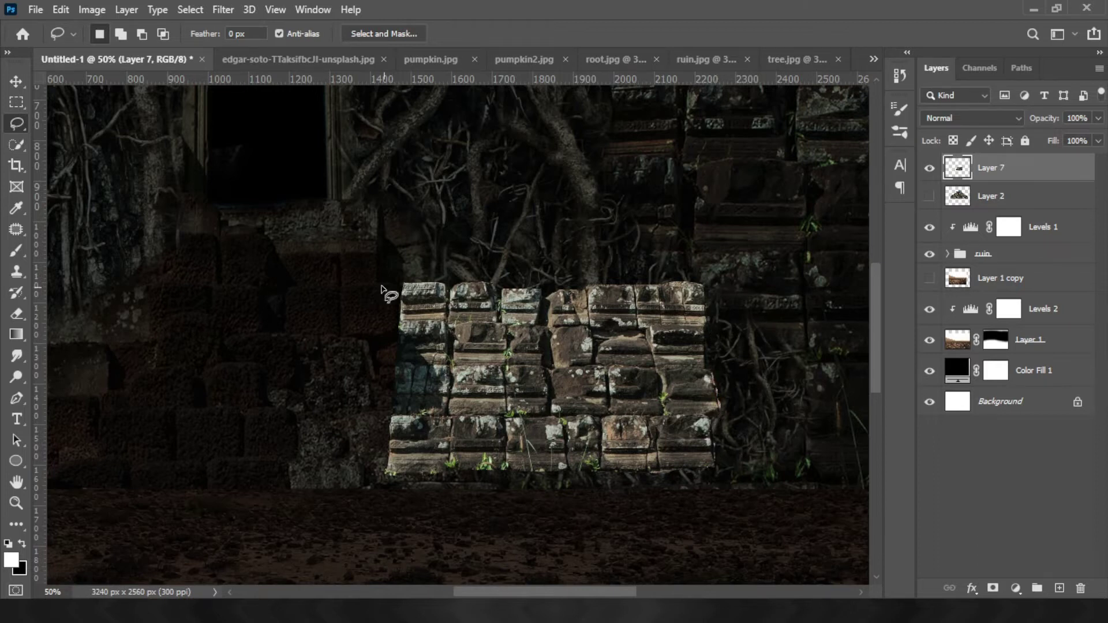
pyautogui.hotkey('ctrl', '0')
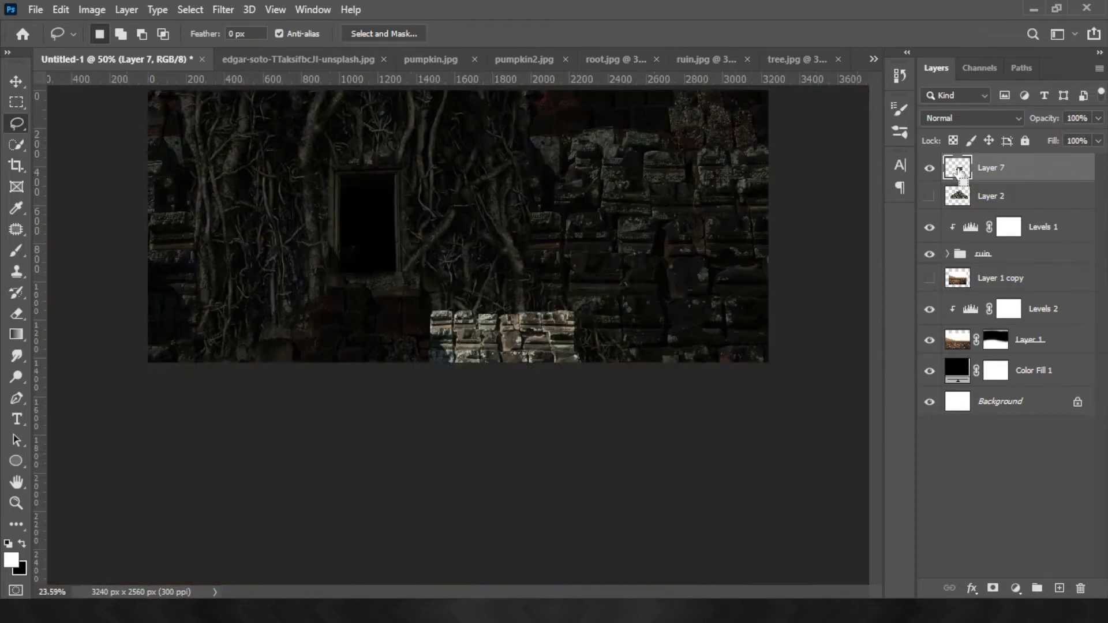
# Move the stone piece to the left and duplicate it twice
pyautogui.hotkey('ctrl', 't')
pyautogui.moveTo(474, 364)
pyautogui.mouseDown()
pyautogui.moveTo(214, 375)
pyautogui.moveTo(727, 385)
pyautogui.mouseUp()
pyautogui.press('Return')
pyautogui.hotkey('ctrl', 'j')
pyautogui.hotkey('ctrl', 'j')
pyautogui.hotkey('ctrl', 'j')
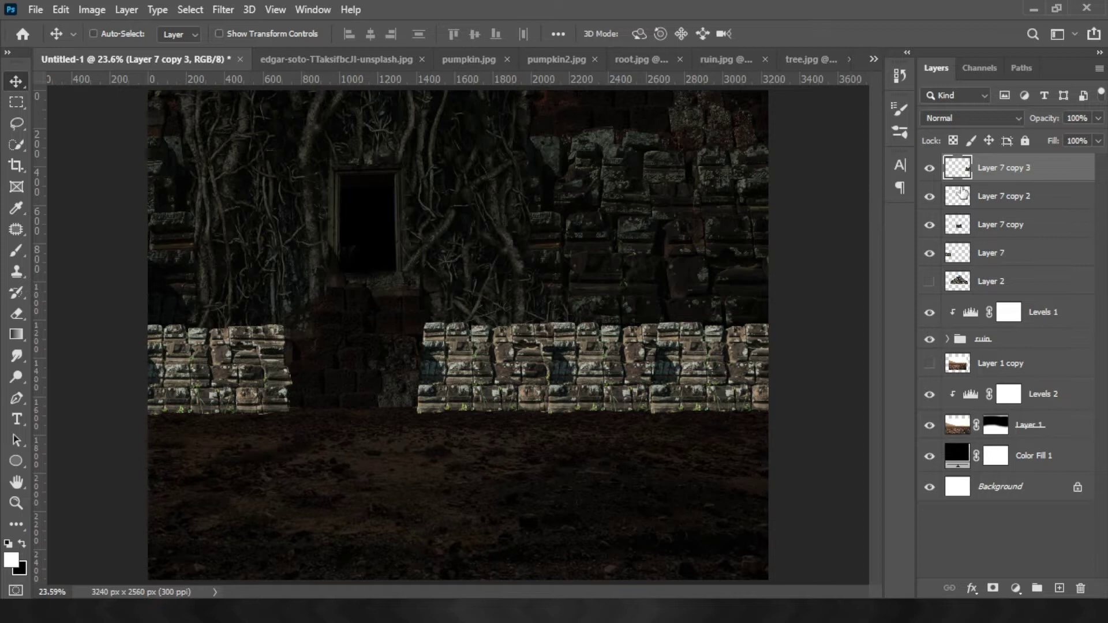
# Add layer masks to Layer 7 copy 3 and Layer 7 copy 2
pyautogui.click(992, 588)
pyautogui.press('b')
pyautogui.press('x')
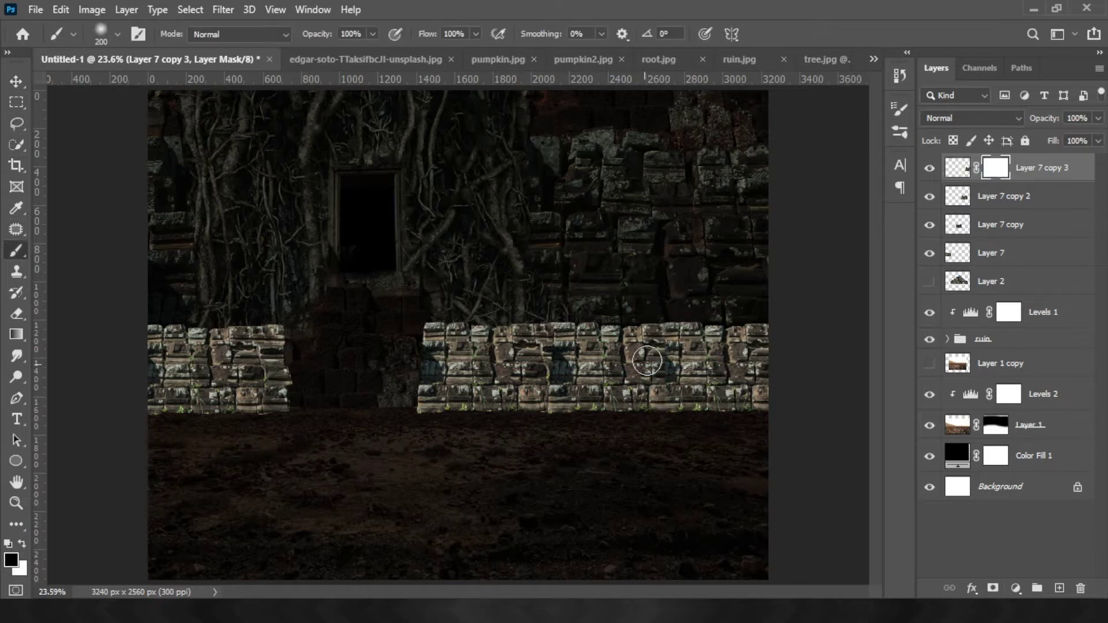
pyautogui.click(964, 196)
pyautogui.click(992, 589)
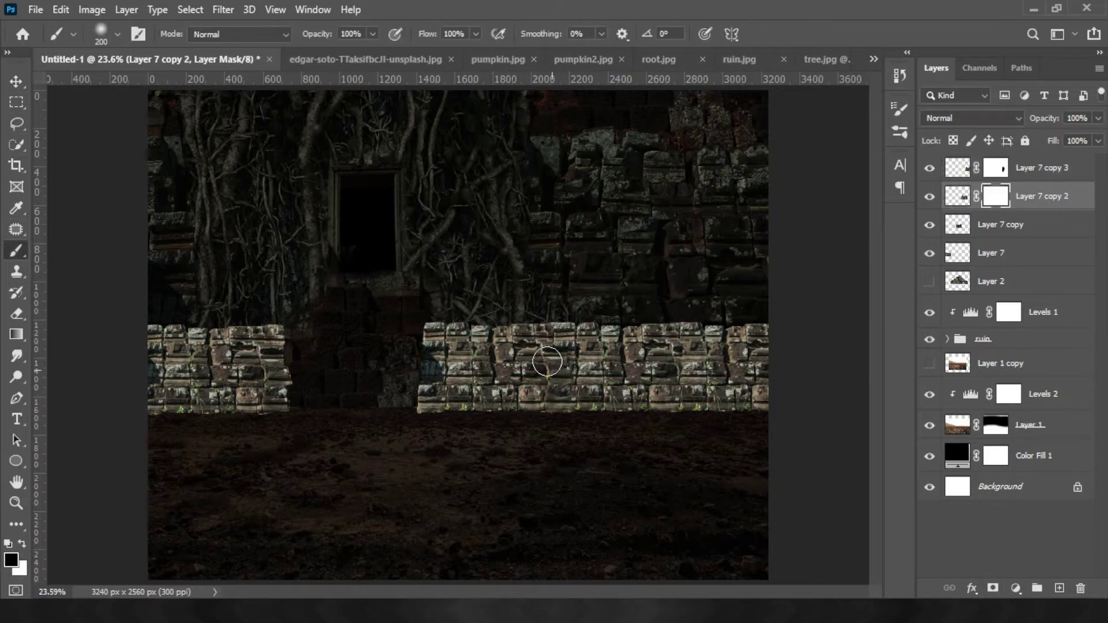
# Select the four stone-wall patch layers and merge them into one
pyautogui.click(955, 258)
pyautogui.press('x')
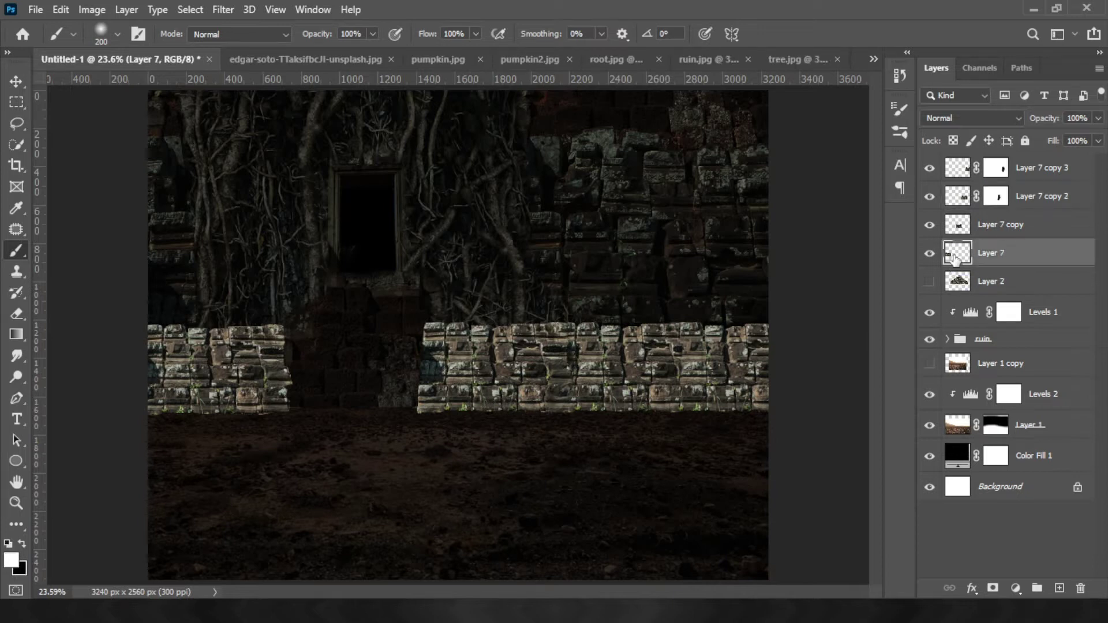
pyautogui.click(957, 226)
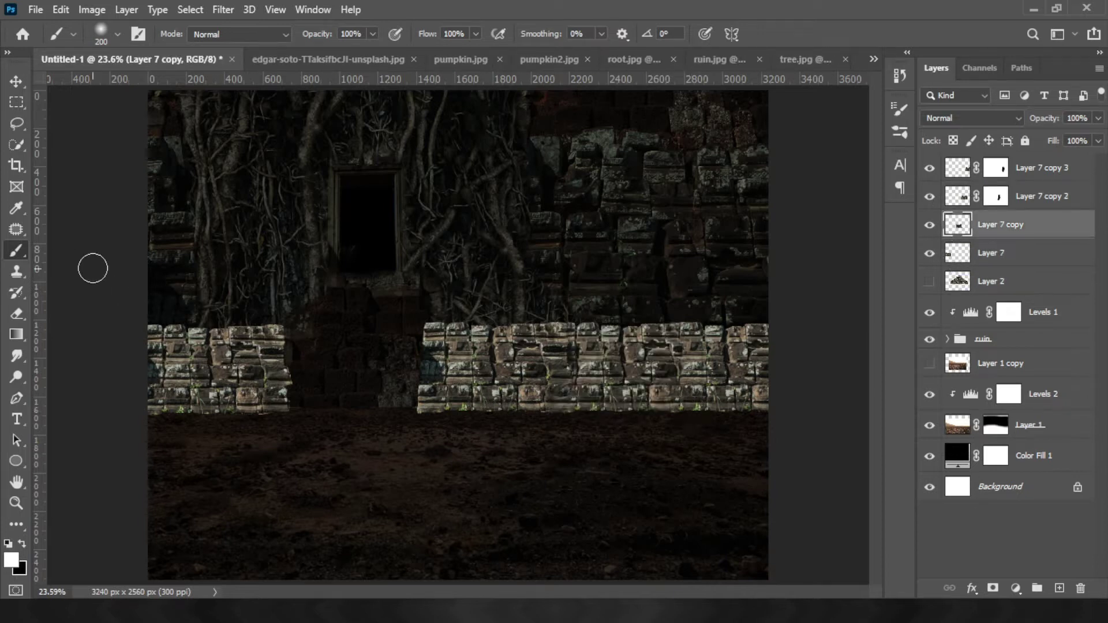
pyautogui.press('l')
pyautogui.hotkey('alt', '[')
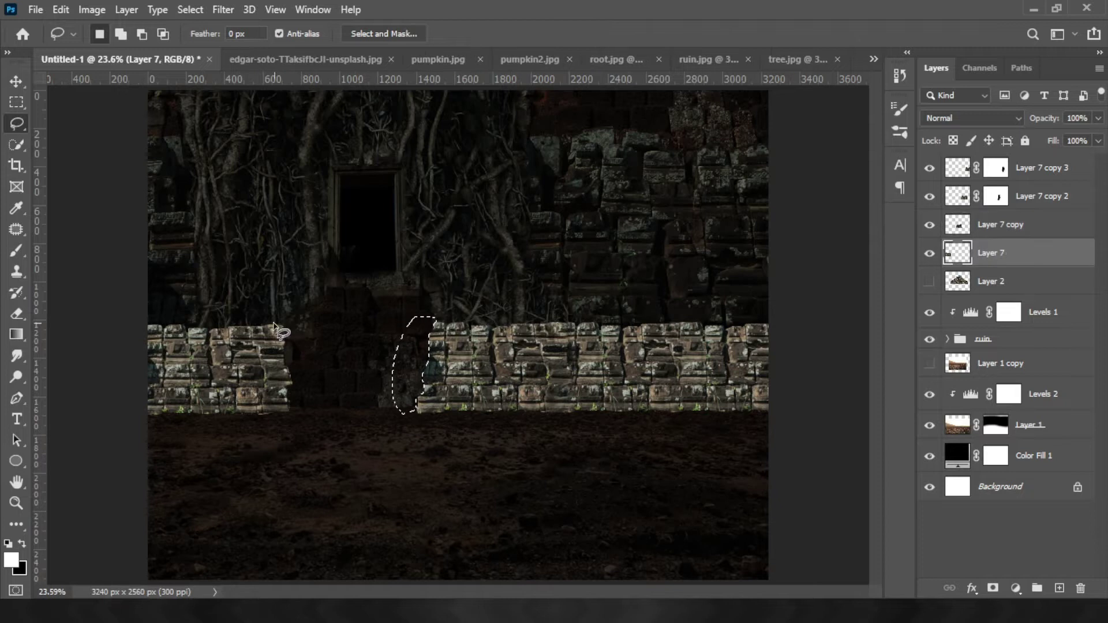
pyautogui.keyDown('shift'); pyautogui.click(993, 167); pyautogui.keyUp('shift')
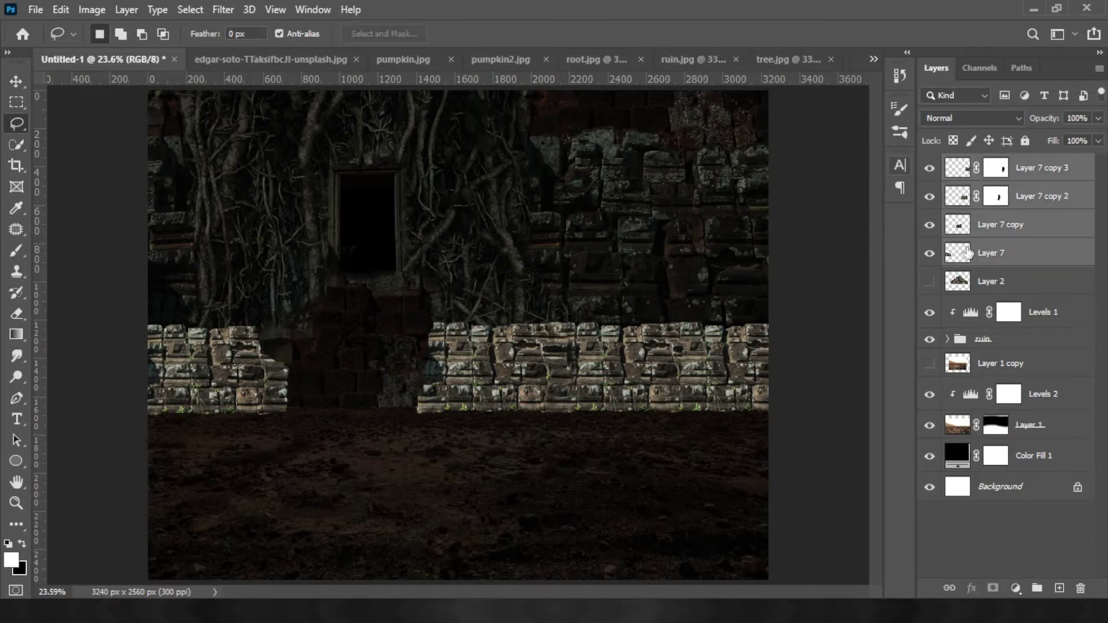
pyautogui.rightClick(993, 248)
pyautogui.click(855, 540)
# Move the merged patch into the ruin group and darken it with clipped Curves 2
pyautogui.moveTo(958, 168); pyautogui.dragTo(955, 256)
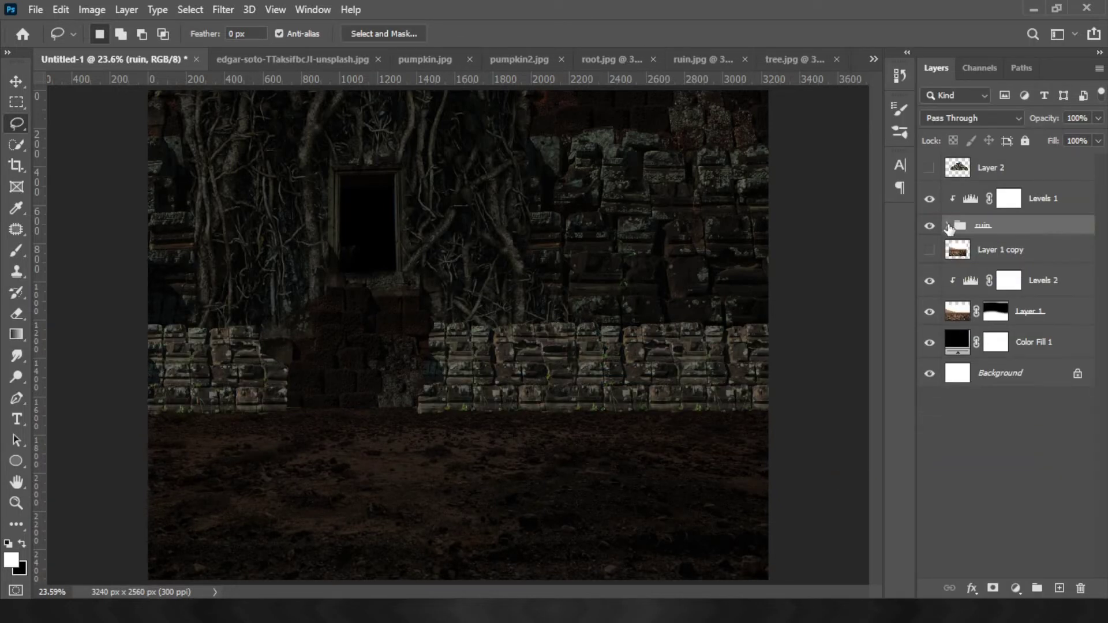
pyautogui.click(1016, 588)
pyautogui.click(1002, 383)
pyautogui.moveTo(739, 376); pyautogui.dragTo(739, 388)
pyautogui.hotkey('ctrl', 'alt', 'g')
pyautogui.moveTo(872, 243); pyautogui.dragTo(873, 283)
pyautogui.click(896, 132)
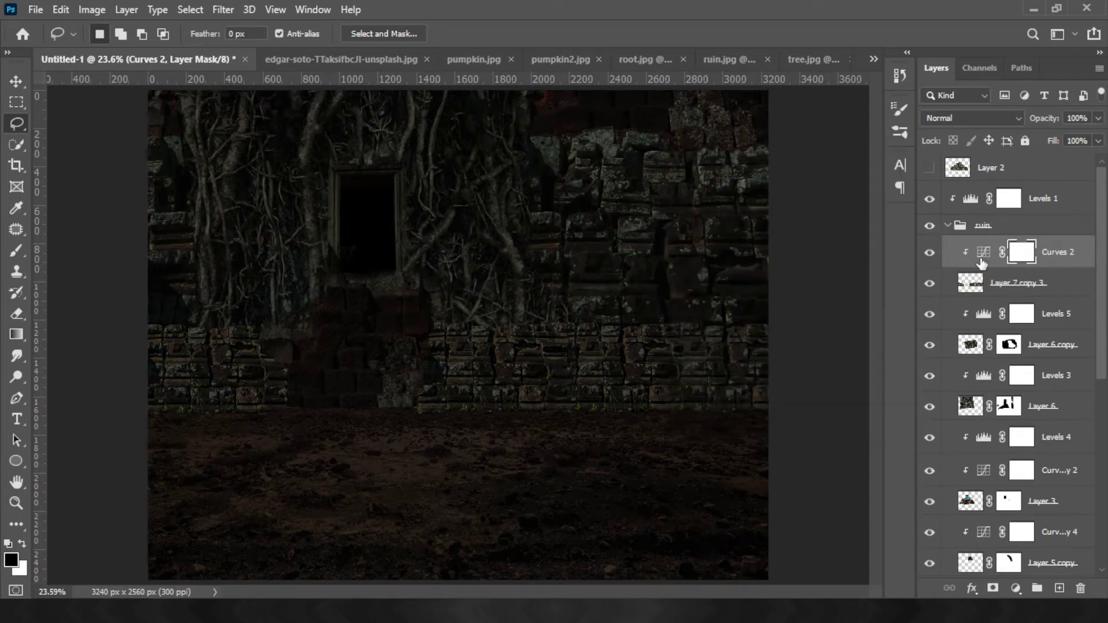
pyautogui.click(945, 228)
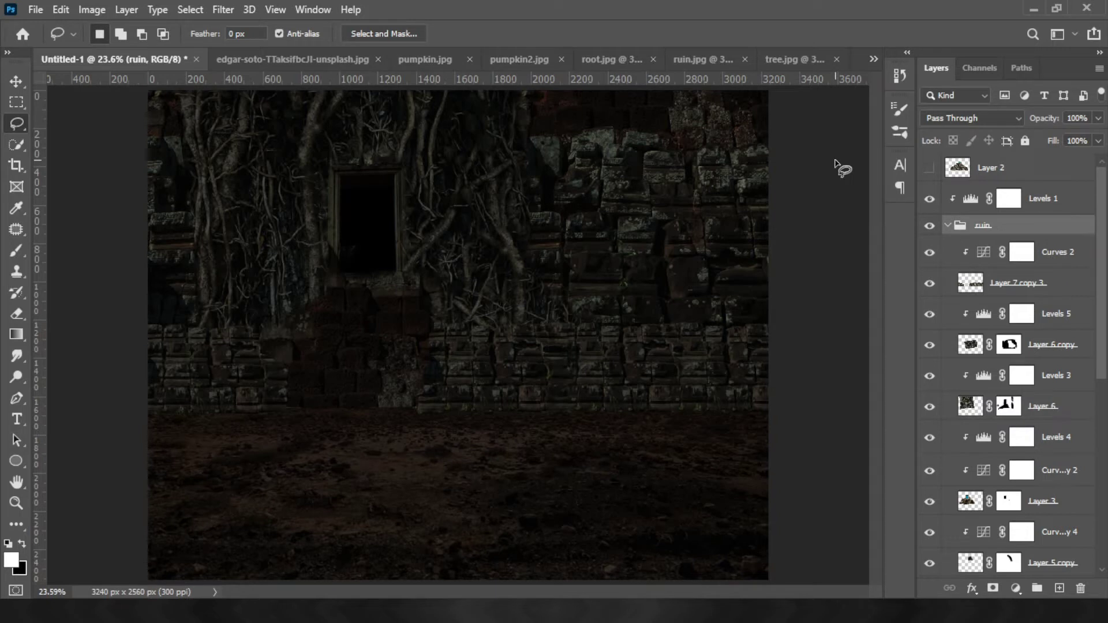
# Drag the mossy tree into the ruin composite, enlarge it and set it against the right edge
pyautogui.click(796, 59)
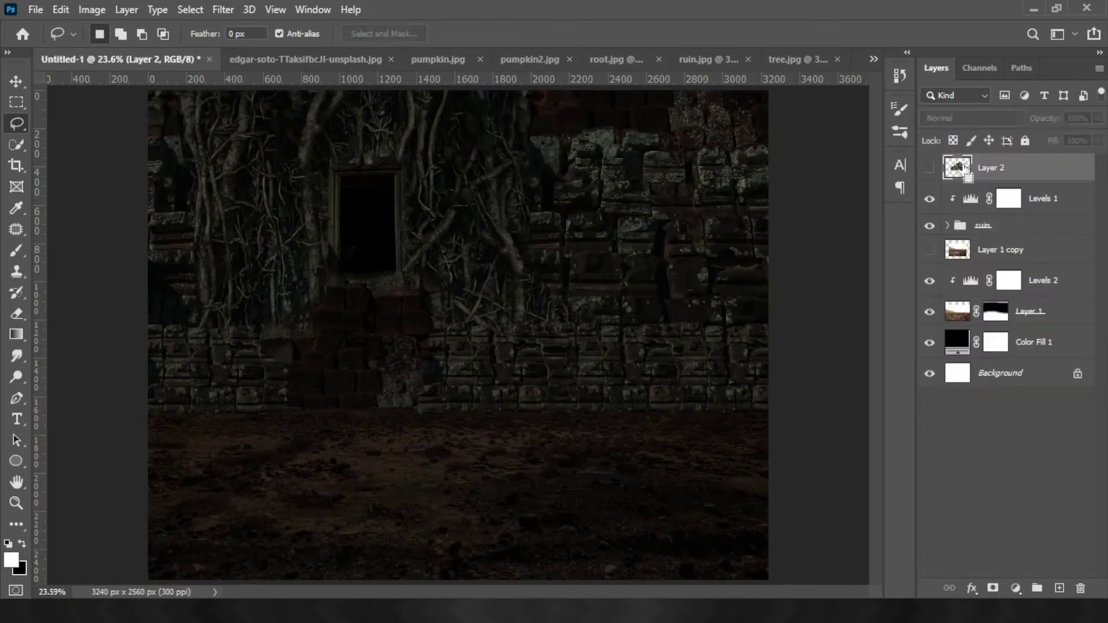
pyautogui.moveTo(965, 172); pyautogui.dragTo(954, 316)
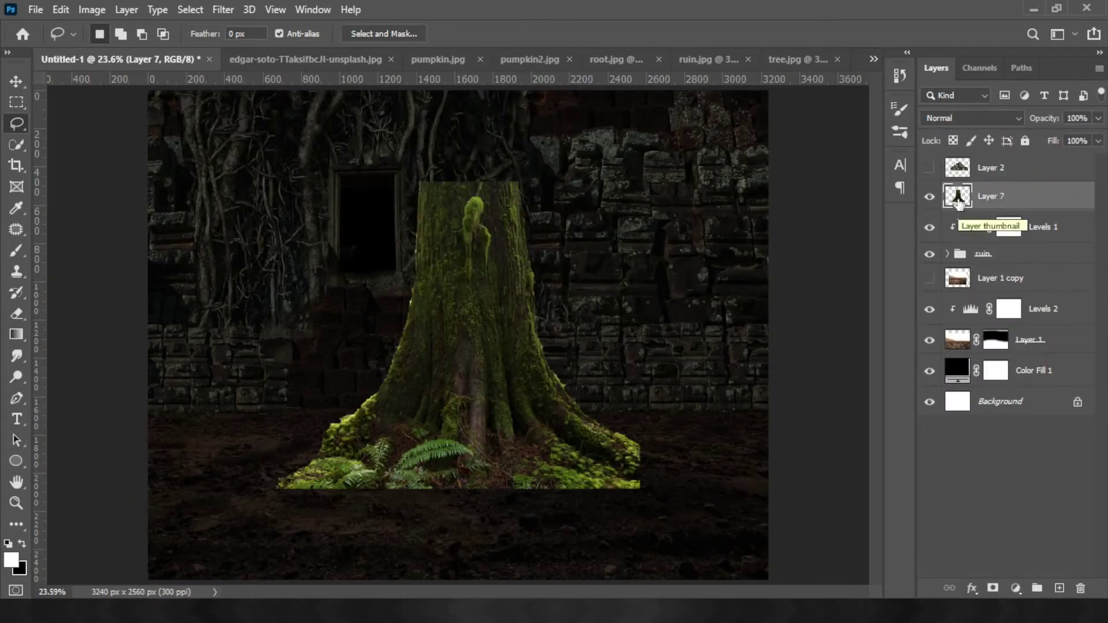
pyautogui.hotkey('ctrl', 't')
pyautogui.moveTo(639, 488); pyautogui.dragTo(601, 549)
pyautogui.moveTo(670, 338); pyautogui.dragTo(760, 340)
pyautogui.moveTo(725, 582); pyautogui.dragTo(726, 600)
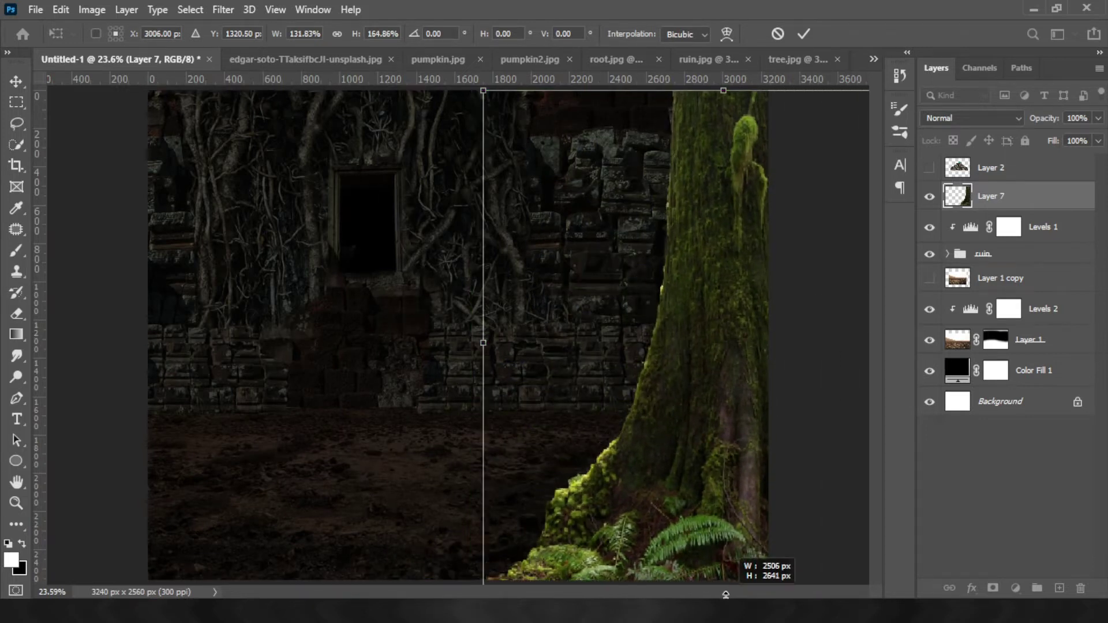
pyautogui.moveTo(483, 336); pyautogui.dragTo(396, 341)
pyautogui.moveTo(694, 377); pyautogui.dragTo(733, 377)
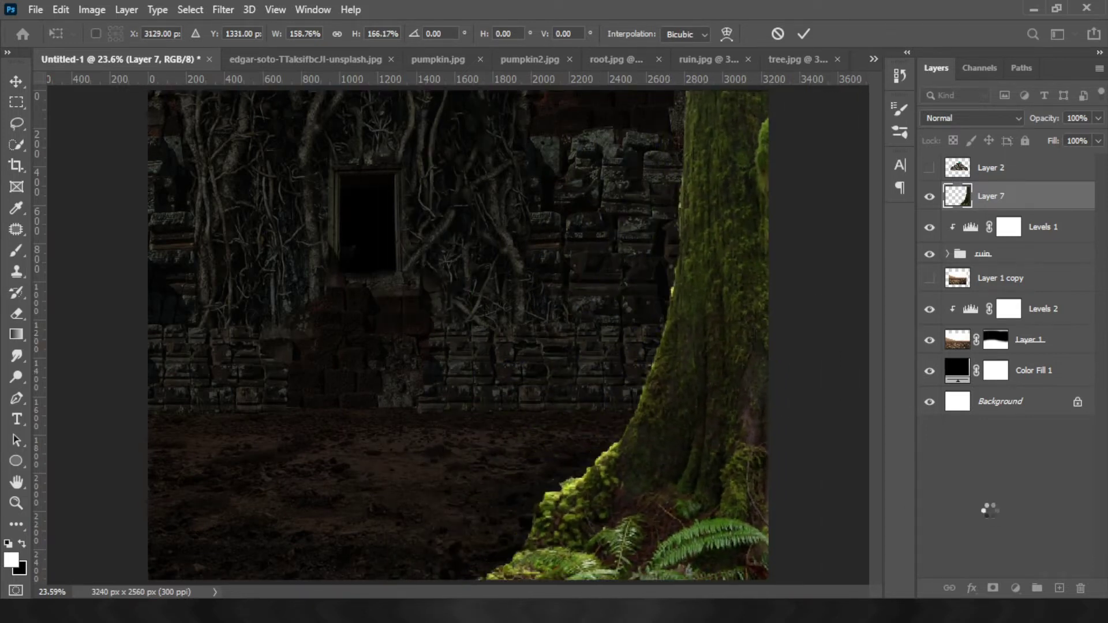
pyautogui.click(796, 59)
# Paste a second trunk and stretch it tall along the left edge, extending below the canvas
pyautogui.click(104, 60)
pyautogui.hotkey('ctrl', 'v')
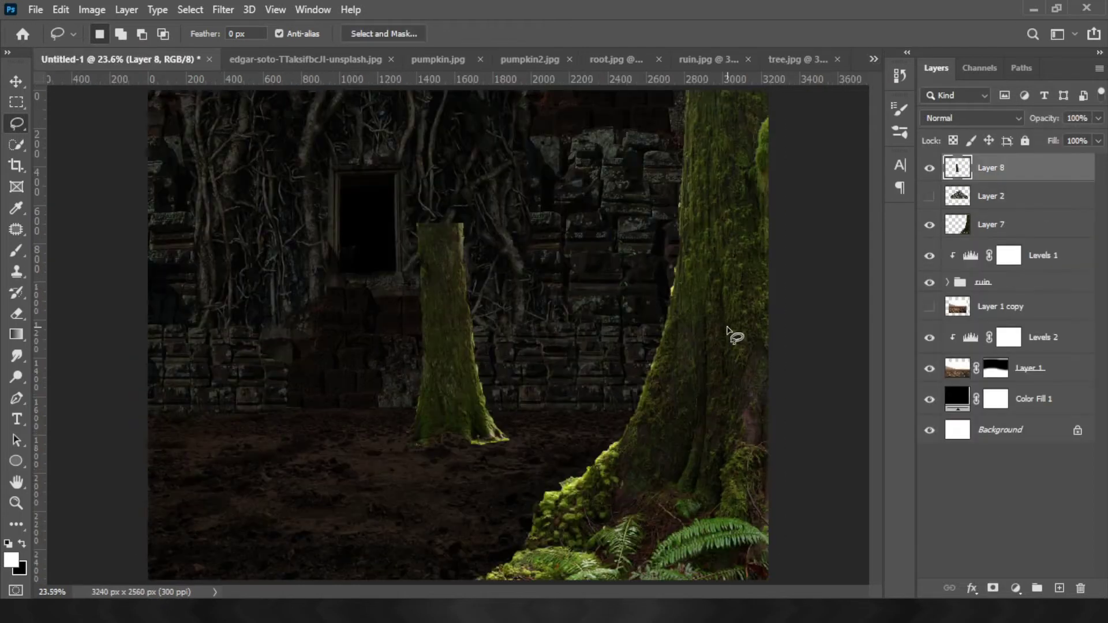
pyautogui.hotkey('ctrl', 't')
pyautogui.moveTo(458, 223); pyautogui.dragTo(457, 89)
pyautogui.moveTo(458, 271); pyautogui.dragTo(199, 271)
pyautogui.moveTo(199, 447); pyautogui.dragTo(199, 580)
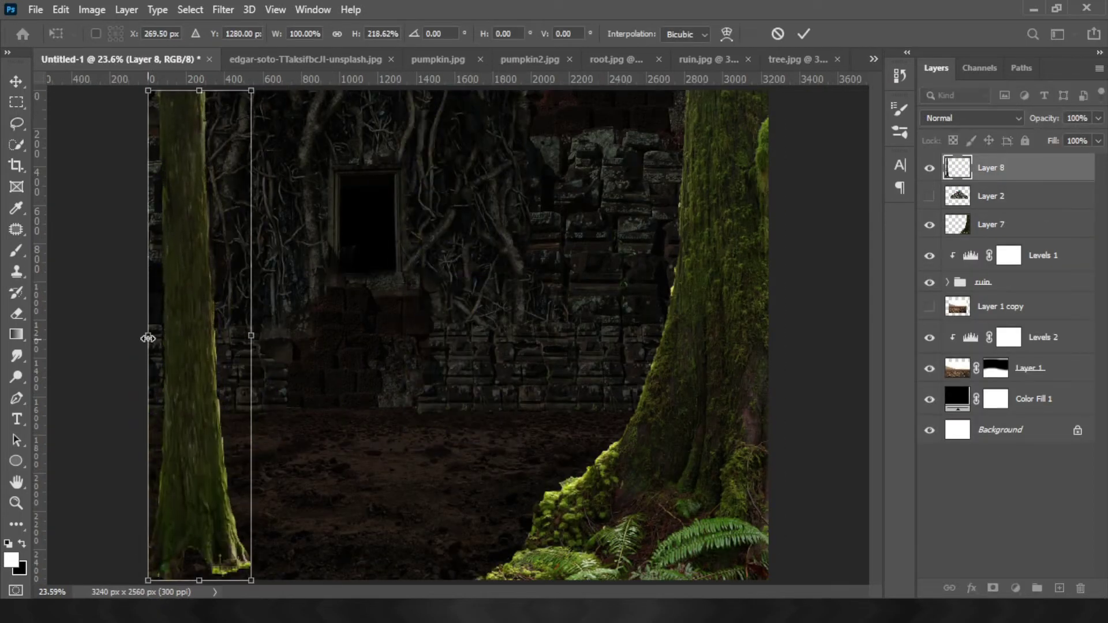
pyautogui.moveTo(149, 335); pyautogui.dragTo(67, 338)
pyautogui.hotkey('ctrl', '-')
pyautogui.moveTo(246, 509); pyautogui.dragTo(242, 568)
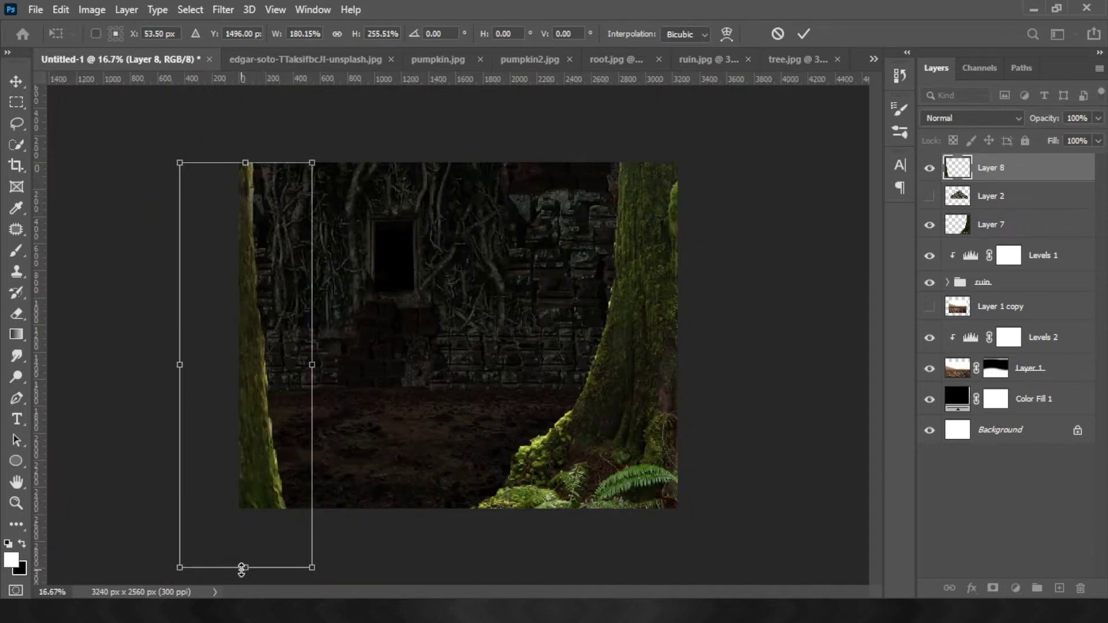
pyautogui.press('Return')
pyautogui.press('l')
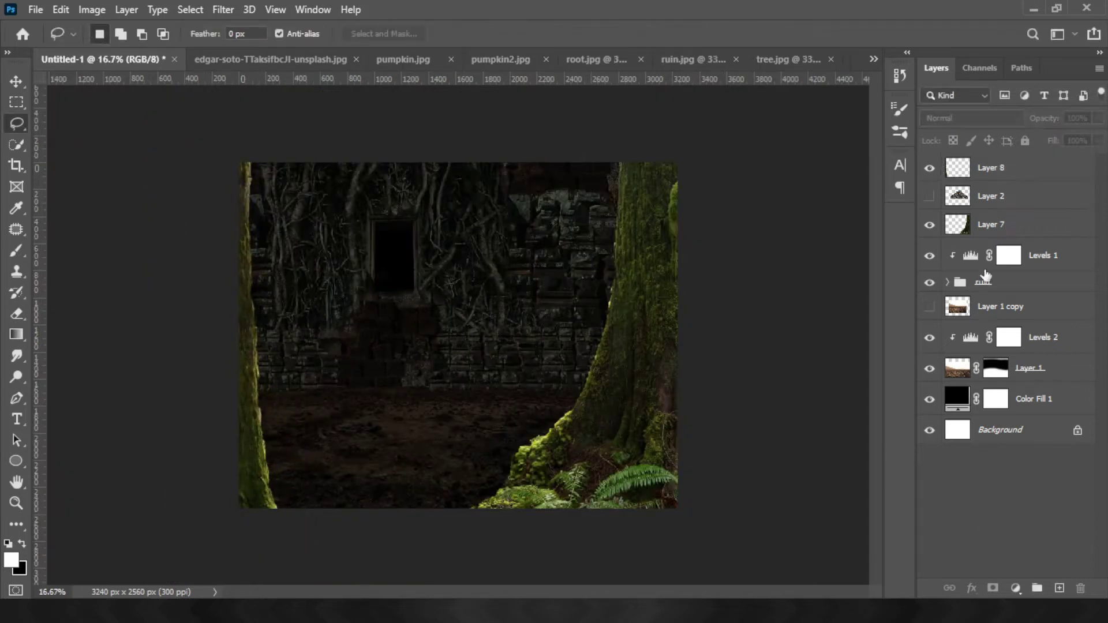
pyautogui.click(959, 197)
# Delete Layer 2 and darken the tree with a clipped Levels adjustment by lowering output white
pyautogui.press('Delete')
pyautogui.click(1016, 589)
pyautogui.click(993, 358)
pyautogui.hotkey('ctrl', 'alt', 'g')
pyautogui.moveTo(878, 367)
pyautogui.mouseDown()
pyautogui.moveTo(756, 367)
pyautogui.moveTo(847, 363)
pyautogui.mouseUp()
# Try a clipped Curves adjustment to darken the tree, then delete it
pyautogui.click(1016, 588)
pyautogui.click(1001, 397)
pyautogui.hotkey('ctrl', 'alt', 'g')
pyautogui.moveTo(725, 389); pyautogui.dragTo(735, 384)
pyautogui.moveTo(874, 244); pyautogui.dragTo(883, 369)
pyautogui.hotkey('ctrl', '[')
pyautogui.hotkey('ctrl', ']')
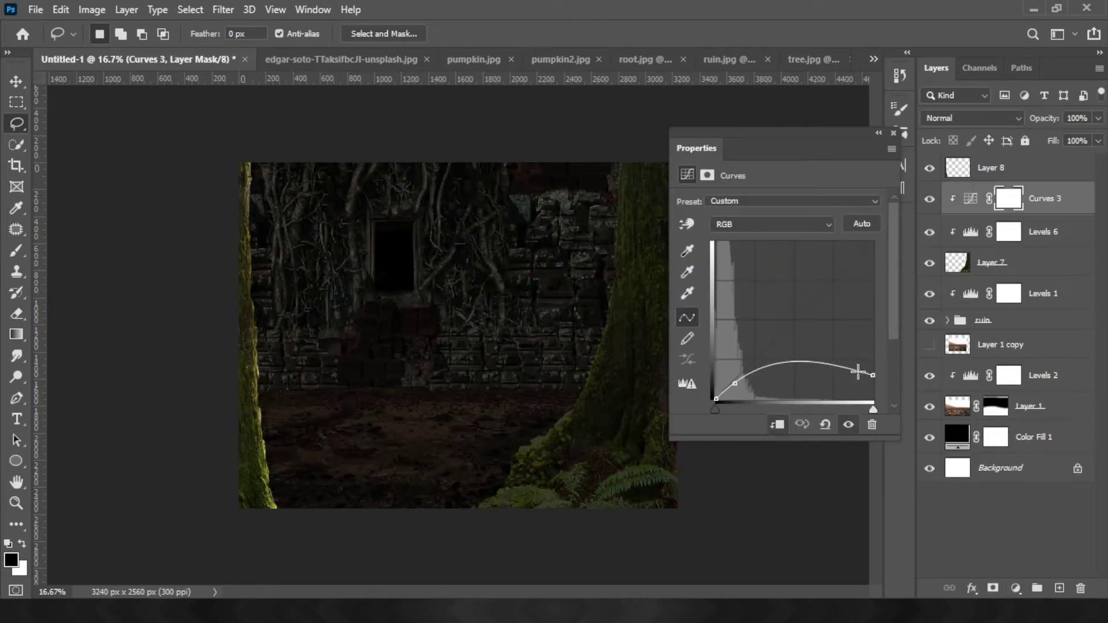
pyautogui.hotkey('ctrl', 'z')
pyautogui.moveTo(811, 327)
pyautogui.mouseDown()
pyautogui.moveTo(812, 346)
pyautogui.moveTo(754, 327)
pyautogui.moveTo(805, 327)
pyautogui.moveTo(767, 327)
pyautogui.mouseUp()
pyautogui.click(893, 133)
# Add a clipped Hue/Saturation at Lightness -24 and duplicate it above Layer 8
pyautogui.press('Delete')
pyautogui.click(1016, 588)
pyautogui.click(999, 500)
pyautogui.click(893, 134)
pyautogui.hotkey('ctrl', 'j')
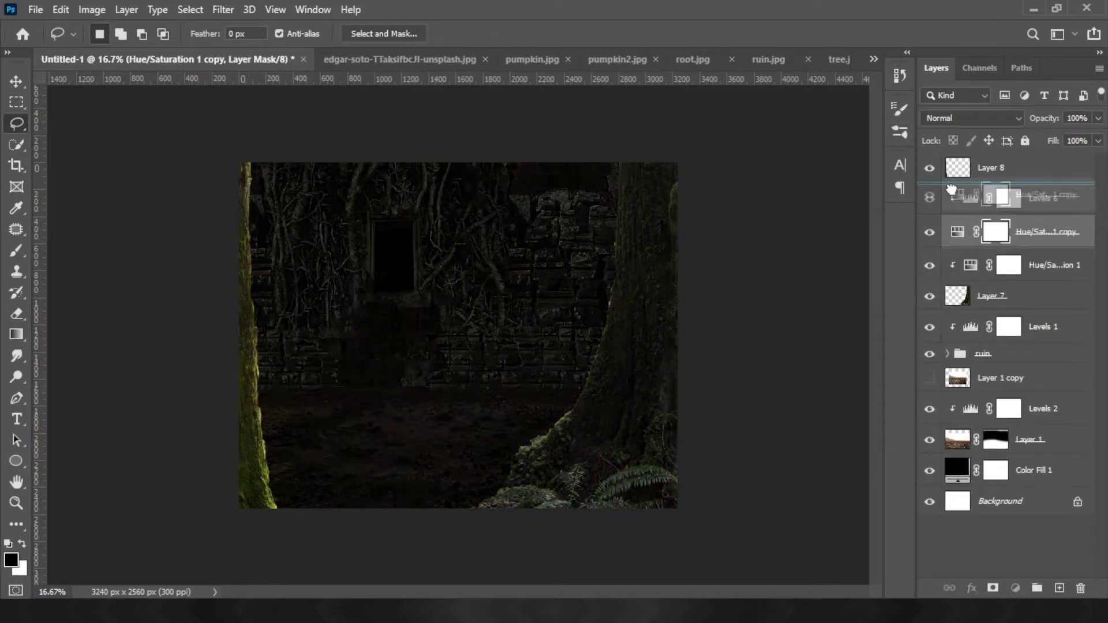
pyautogui.moveTo(972, 237); pyautogui.dragTo(961, 190)
# Clip Levels 6 to the right tree and clip a copy to the left tree
pyautogui.doubleClick(959, 234)
pyautogui.hotkey('ctrl', 'alt', 'g')
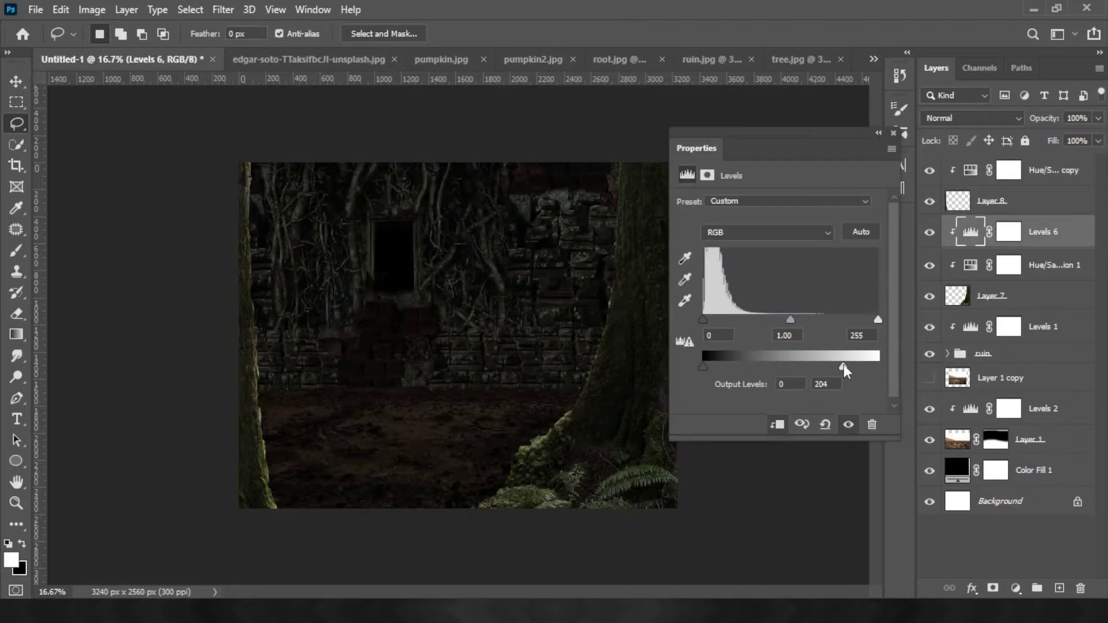
pyautogui.click(894, 133)
pyautogui.hotkey('ctrl', 'j')
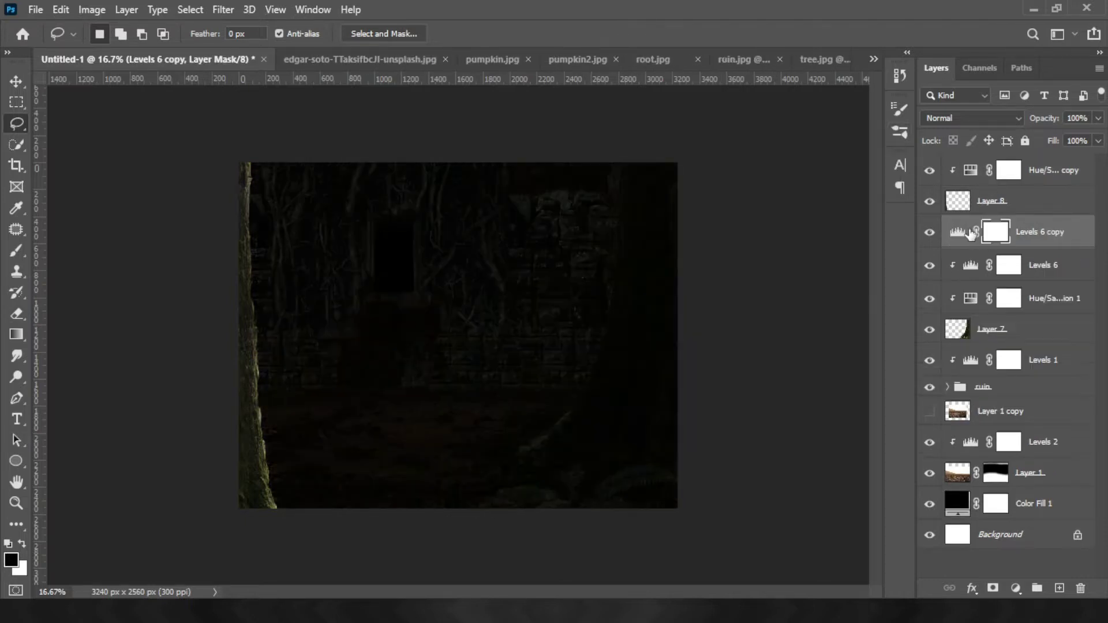
pyautogui.moveTo(1039, 231); pyautogui.dragTo(1039, 167)
pyautogui.hotkey('ctrl', 'alt', 'g')
# Add layer masks to both trees and paint black to fade the right trunk's base into the ground
pyautogui.click(992, 233)
pyautogui.click(994, 588)
pyautogui.press('b')
pyautogui.press('x')
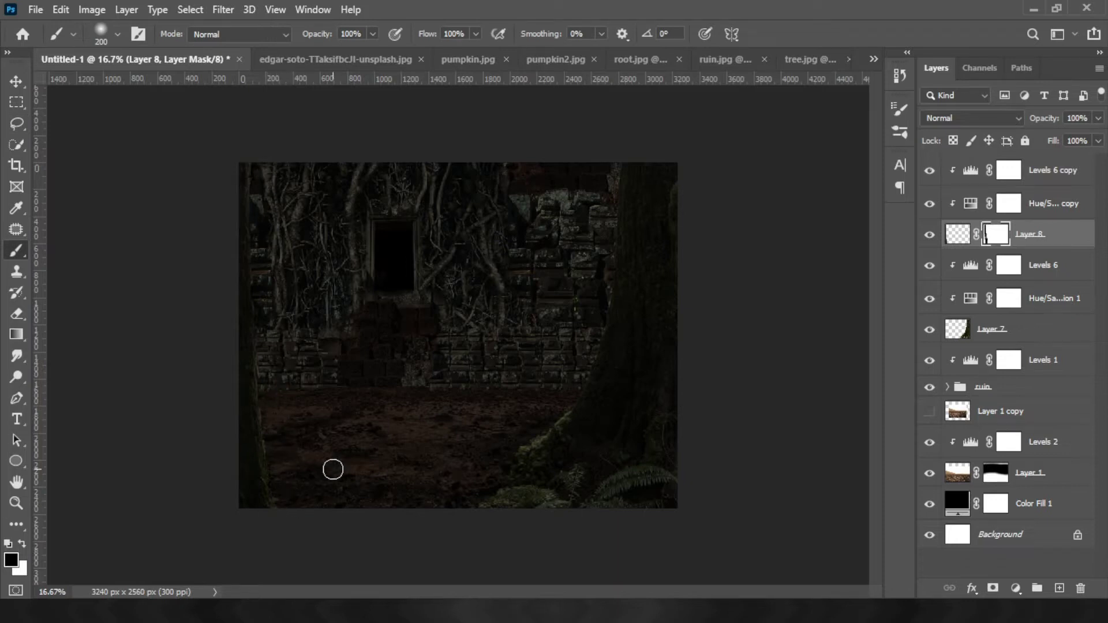
pyautogui.click(965, 334)
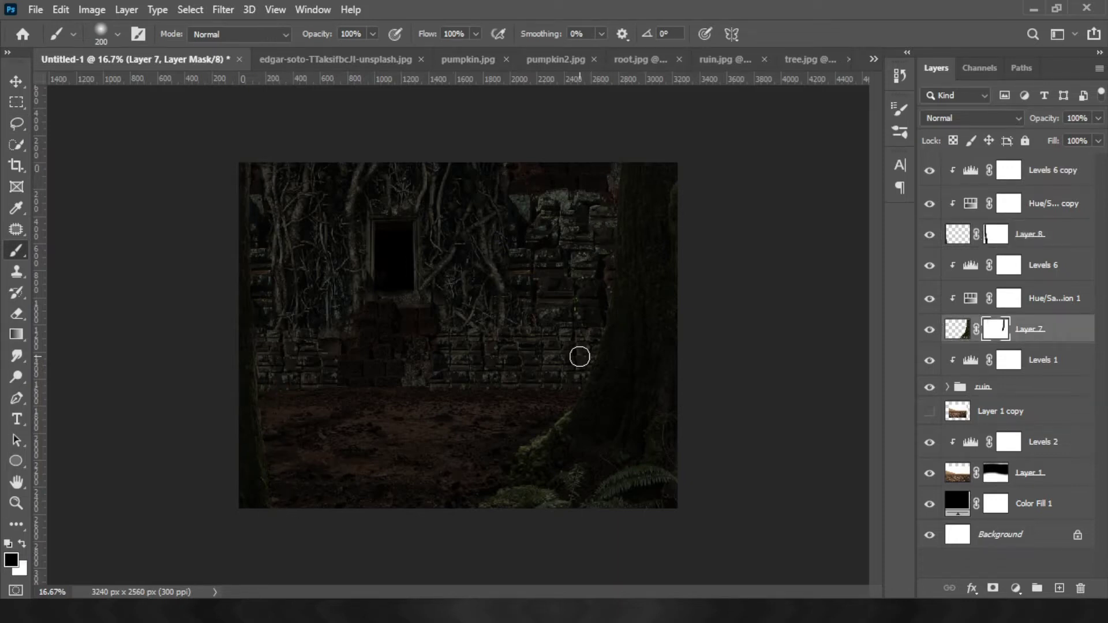
pyautogui.moveTo(521, 448); pyautogui.dragTo(529, 481)
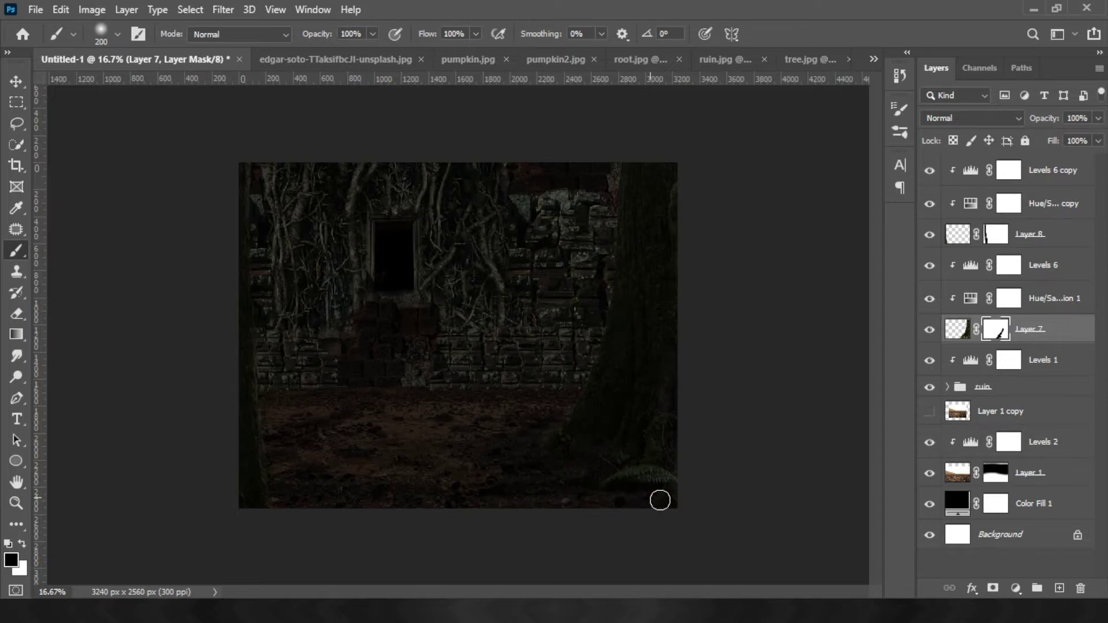
pyautogui.click(309, 60)
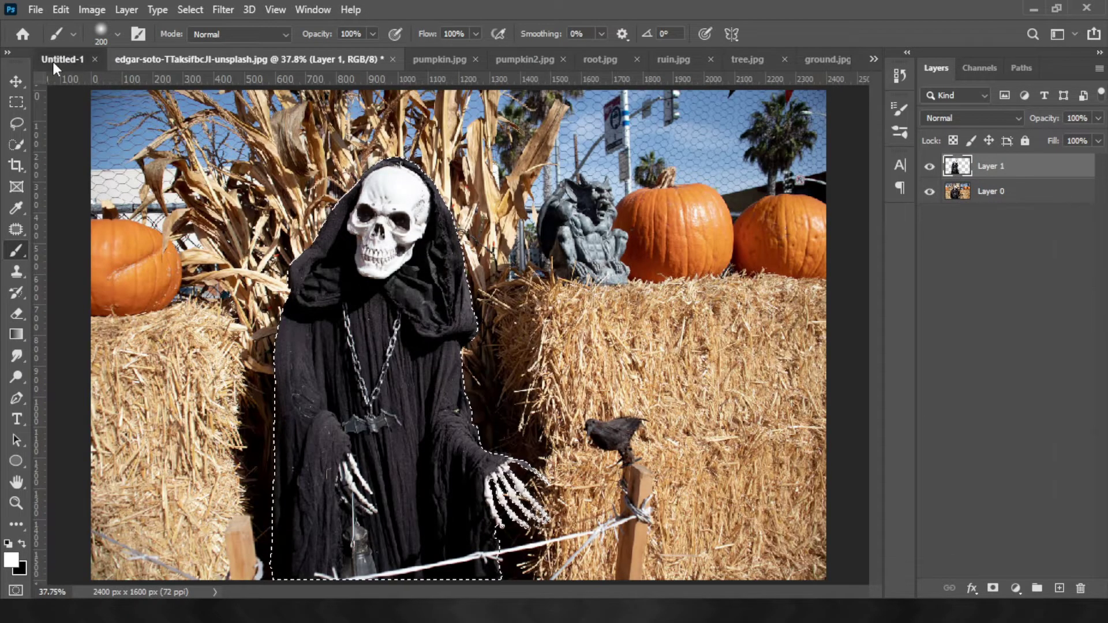
# Group the tree layers, then paste the reaper on the right, mirrored and slightly tilted
pyautogui.click(62, 59)
pyautogui.hotkey('ctrl', 'g')
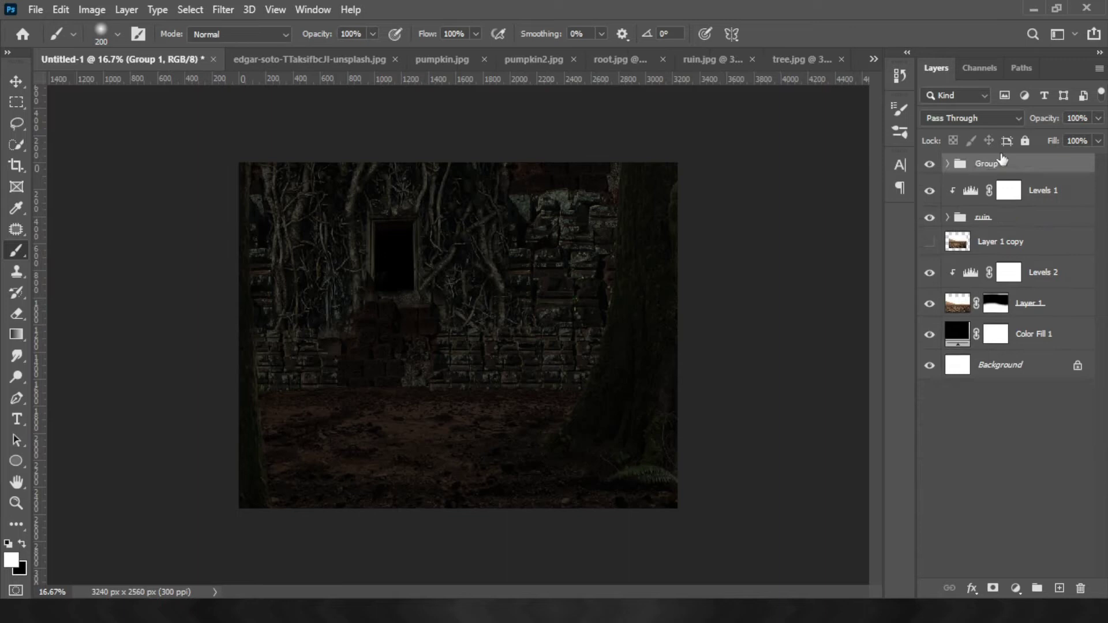
pyautogui.hotkey('ctrl', 'v')
pyautogui.moveTo(467, 342); pyautogui.dragTo(587, 386)
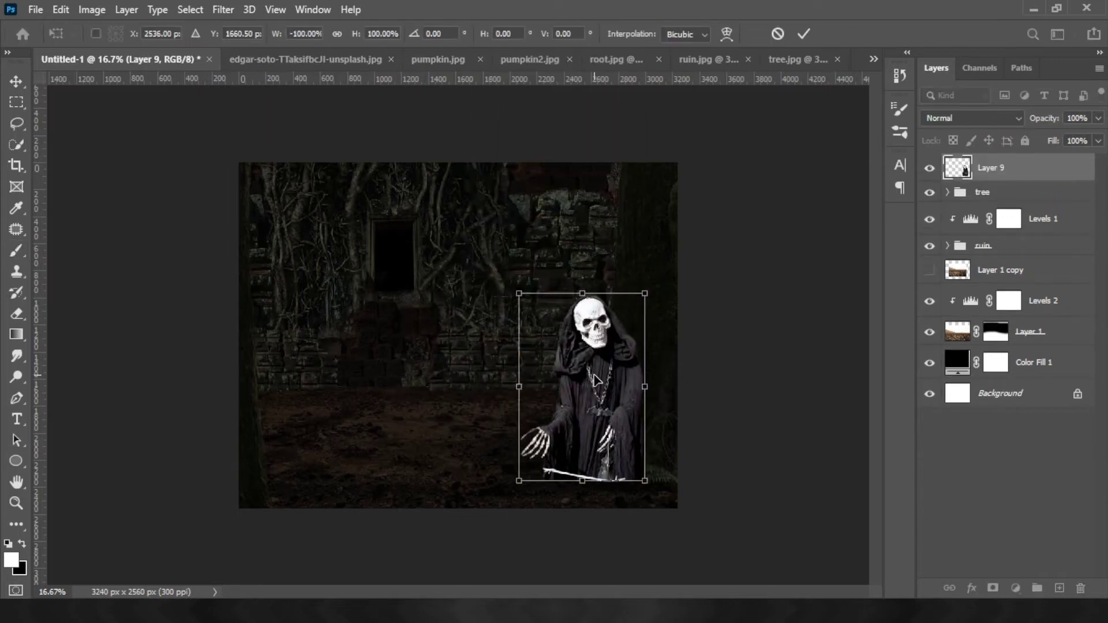
pyautogui.hotkey('ctrl', '+')
pyautogui.moveTo(348, 535); pyautogui.dragTo(330, 525)
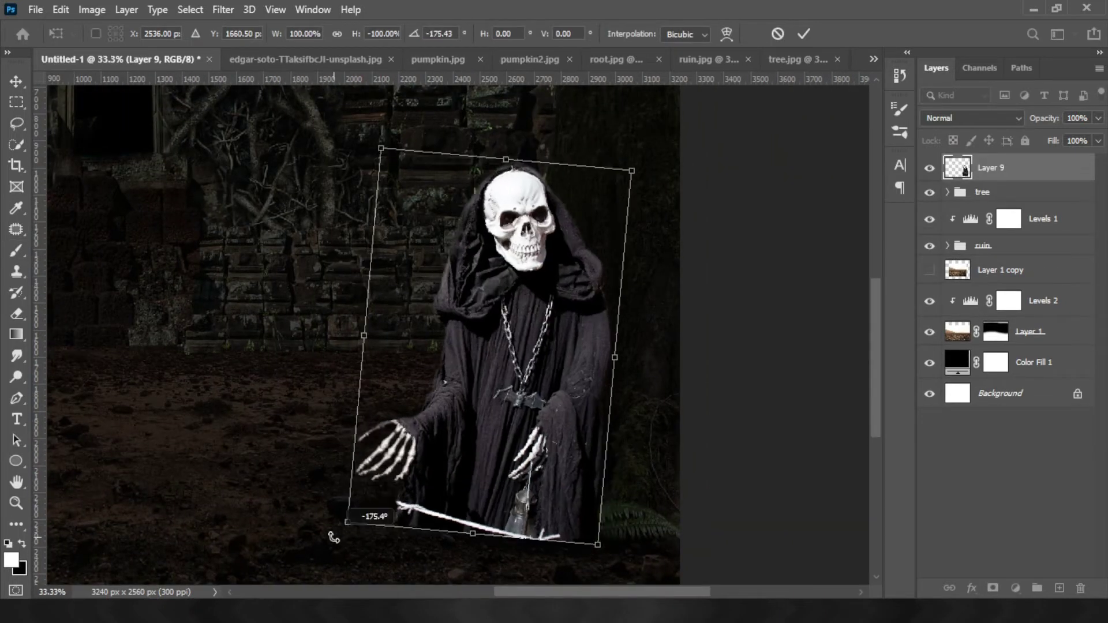
pyautogui.moveTo(450, 376); pyautogui.dragTo(492, 381)
pyautogui.press('Return')
pyautogui.press('b')
# Copy the pumpkin into the composite, shrink it to about half, and place it on the reaper's head
pyautogui.click(403, 59)
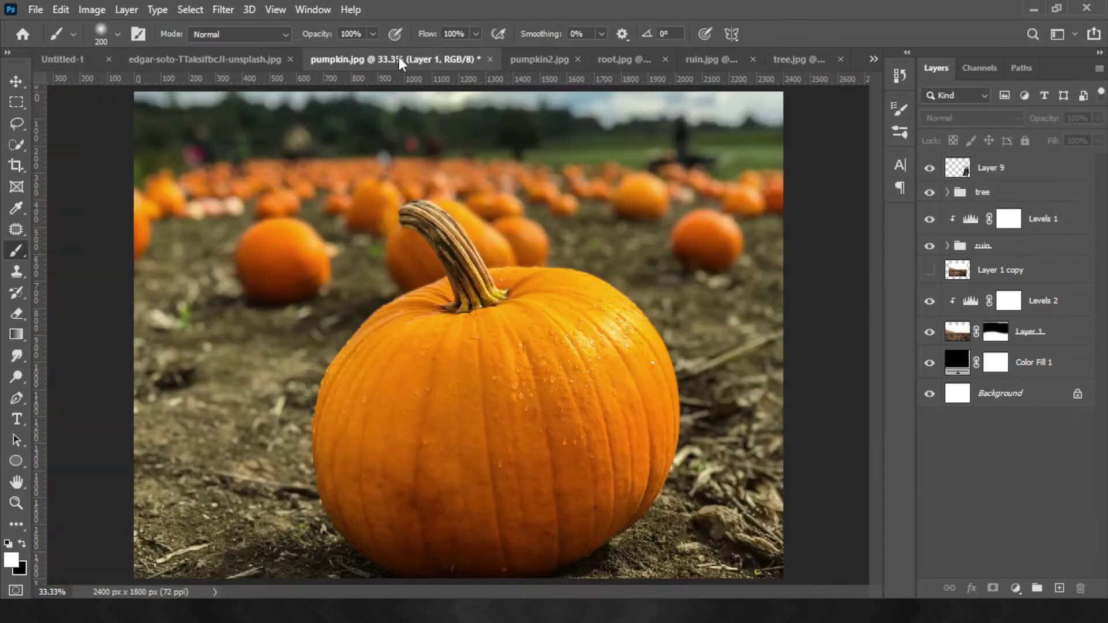
pyautogui.keyDown('ctrl'); pyautogui.click(958, 167); pyautogui.keyUp('ctrl')
pyautogui.hotkey('ctrl', 'c')
pyautogui.click(103, 59)
pyautogui.hotkey('ctrl', 'v')
pyautogui.hotkey('ctrl', 't')
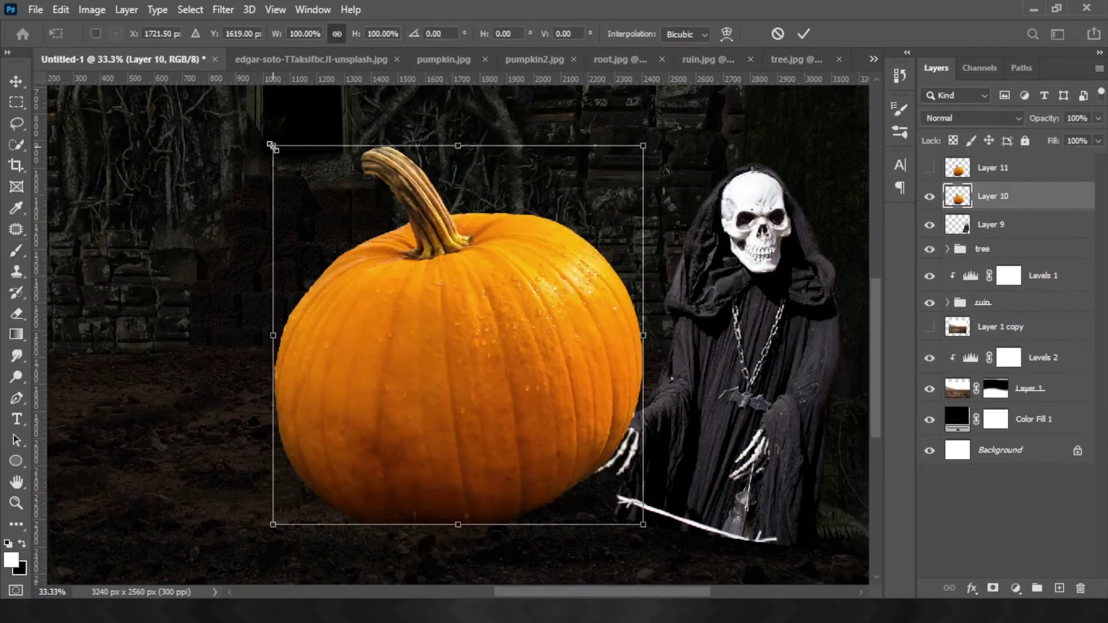
pyautogui.moveTo(272, 527); pyautogui.dragTo(459, 333)
pyautogui.moveTo(548, 242); pyautogui.dragTo(718, 240)
pyautogui.press('Return')
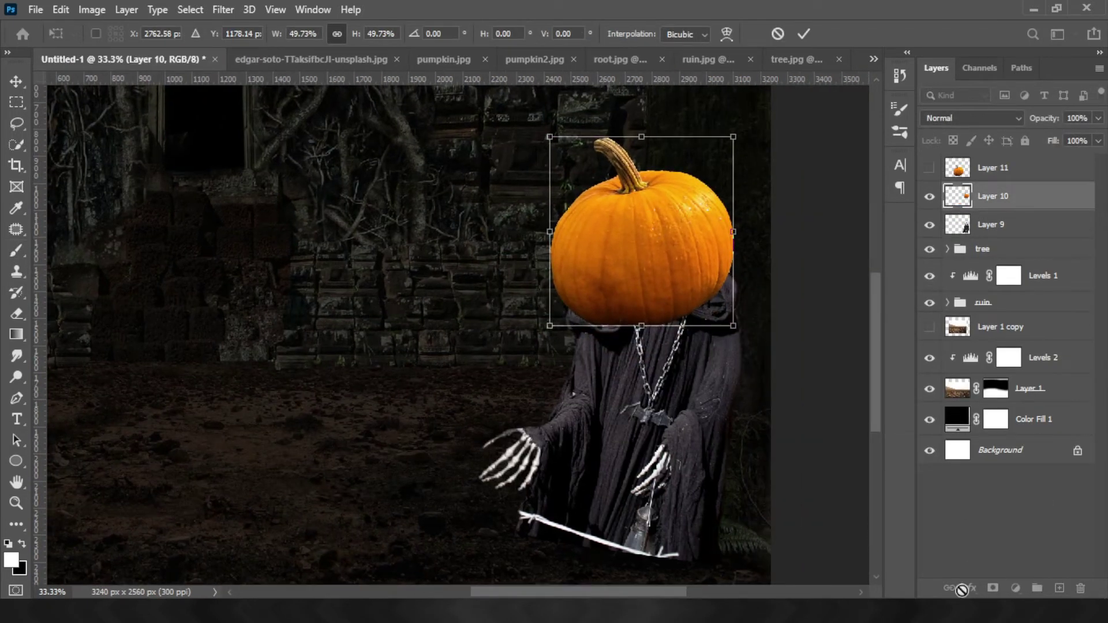
pyautogui.press('b')
pyautogui.click(980, 528)
# Shrink a second pumpkin and place it between the reaper's hands, hiding the jack-o'-lantern layer
pyautogui.click(930, 167)
pyautogui.click(993, 167)
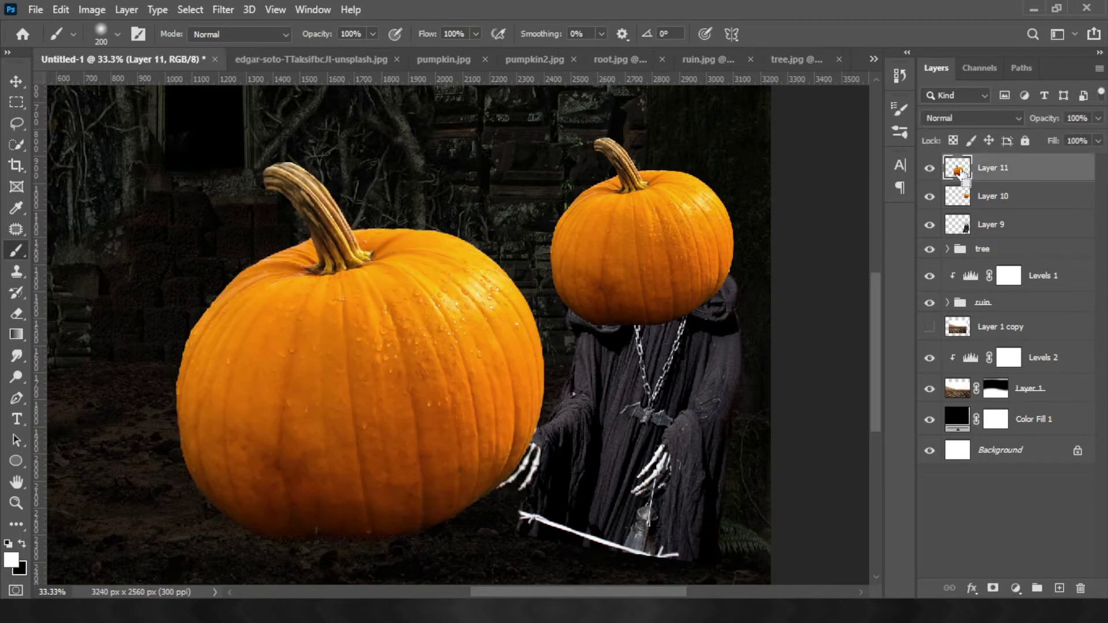
pyautogui.hotkey('ctrl', 't')
pyautogui.moveTo(237, 284); pyautogui.dragTo(404, 404)
pyautogui.moveTo(491, 479); pyautogui.dragTo(577, 549)
pyautogui.moveTo(488, 318); pyautogui.dragTo(457, 267)
pyautogui.moveTo(663, 501); pyautogui.dragTo(597, 458)
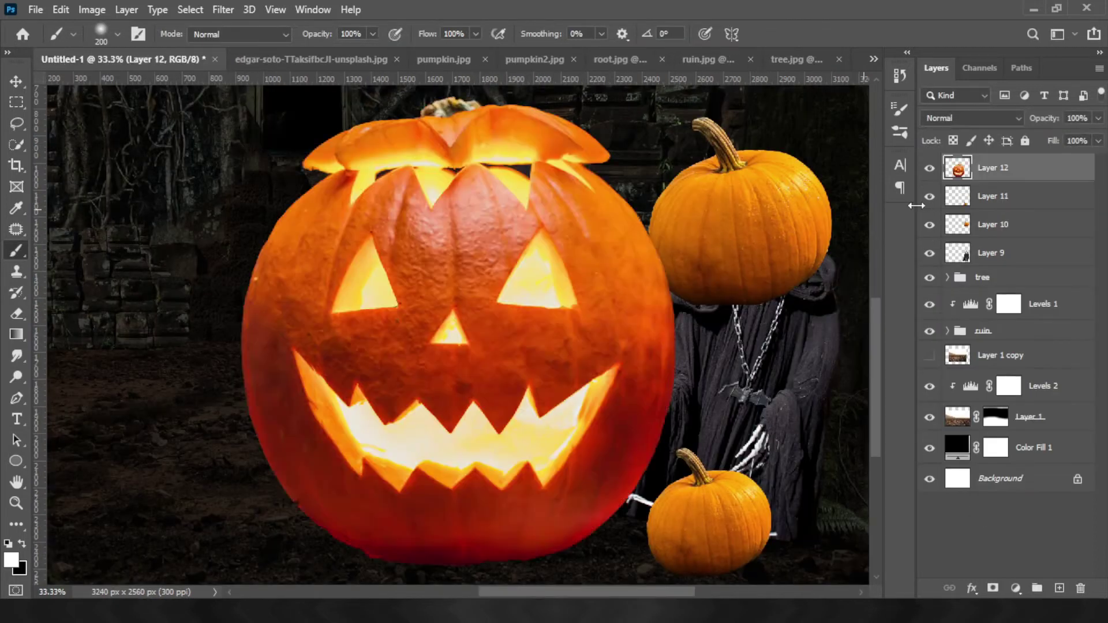
pyautogui.click(930, 168)
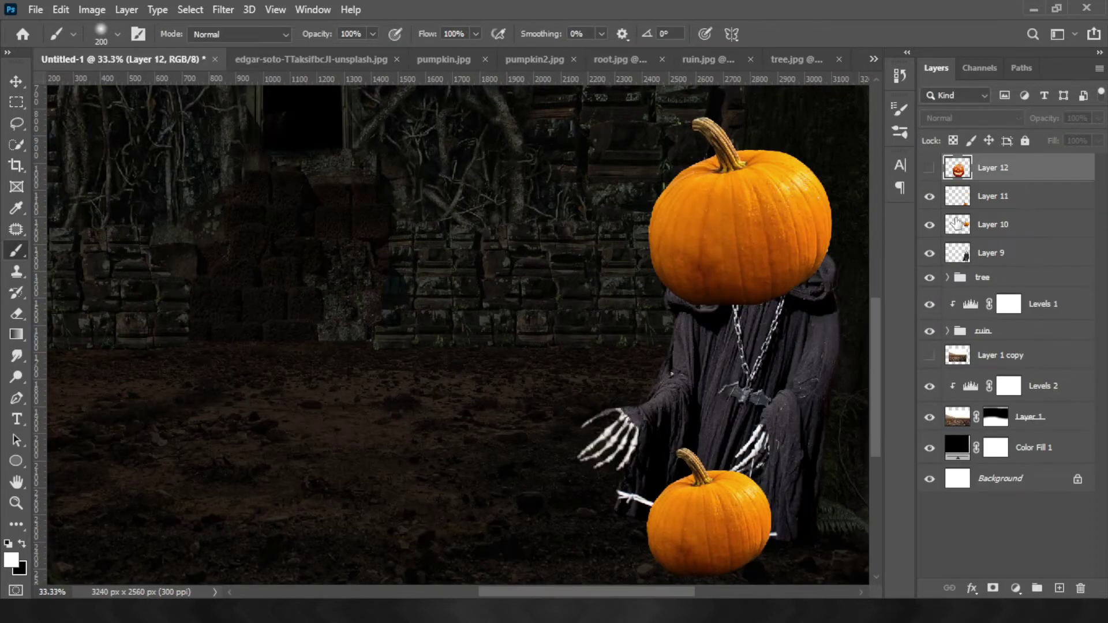
# Duplicate the small pumpkin onto the skeleton hand, behind the original
pyautogui.click(959, 199)
pyautogui.hotkey('ctrl', 'j')
pyautogui.moveTo(709, 520); pyautogui.dragTo(636, 496)
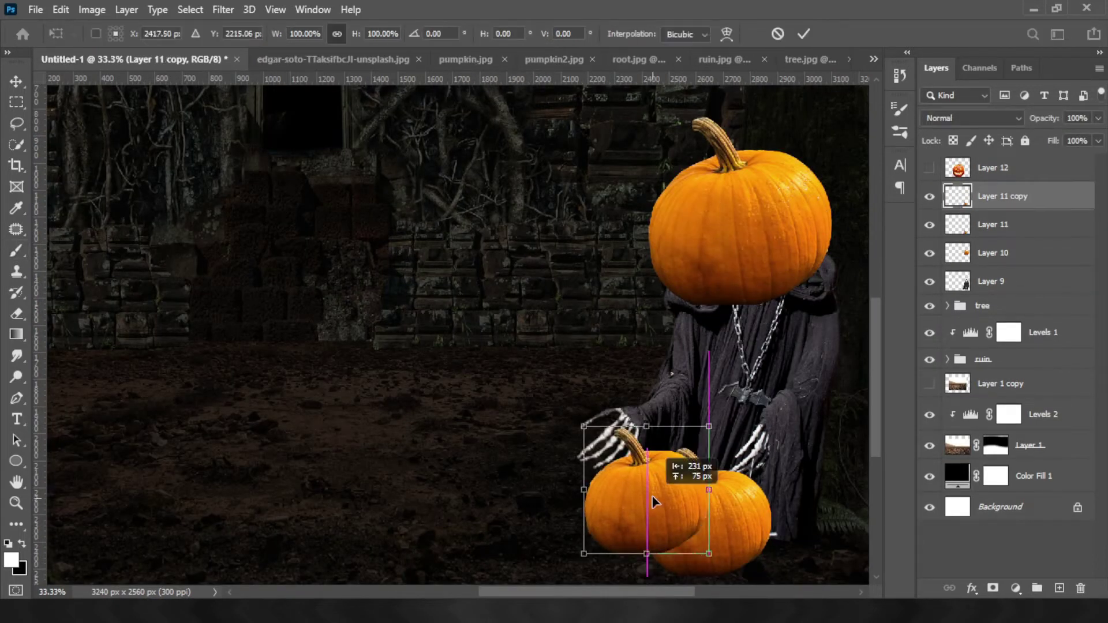
pyautogui.moveTo(958, 196); pyautogui.dragTo(963, 245)
# Puppet Warp the left pumpkin with three pins to bend its stem and shape
pyautogui.click(61, 9)
pyautogui.click(104, 331)
pyautogui.click(616, 433)
pyautogui.click(633, 524)
pyautogui.click(635, 467)
pyautogui.moveTo(630, 479); pyautogui.dragTo(630, 479)
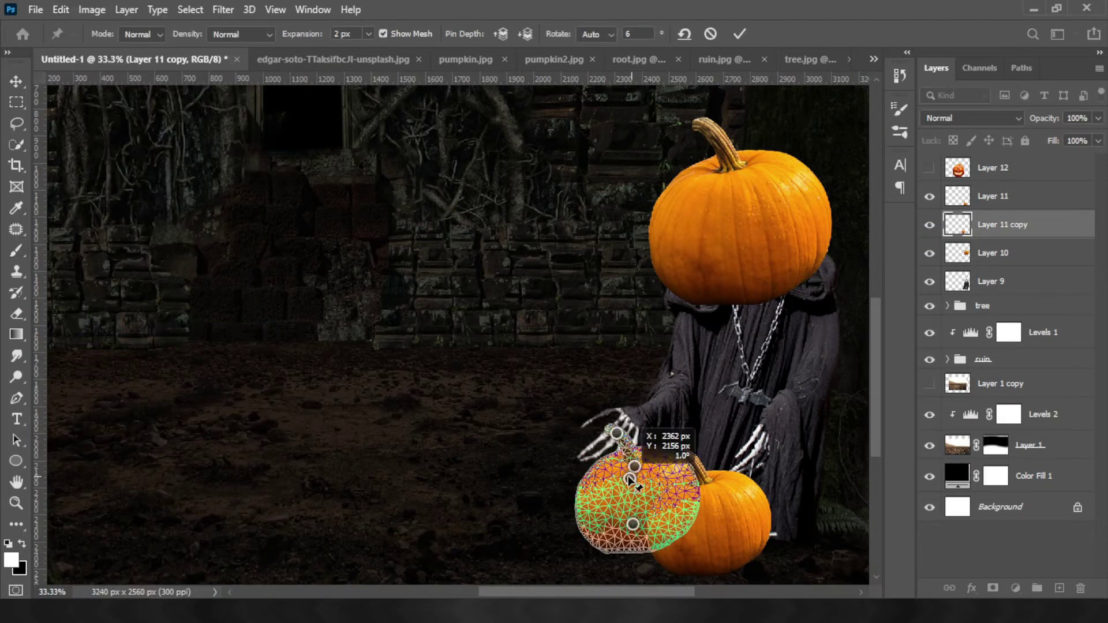
pyautogui.moveTo(617, 433); pyautogui.dragTo(632, 432)
pyautogui.click(739, 33)
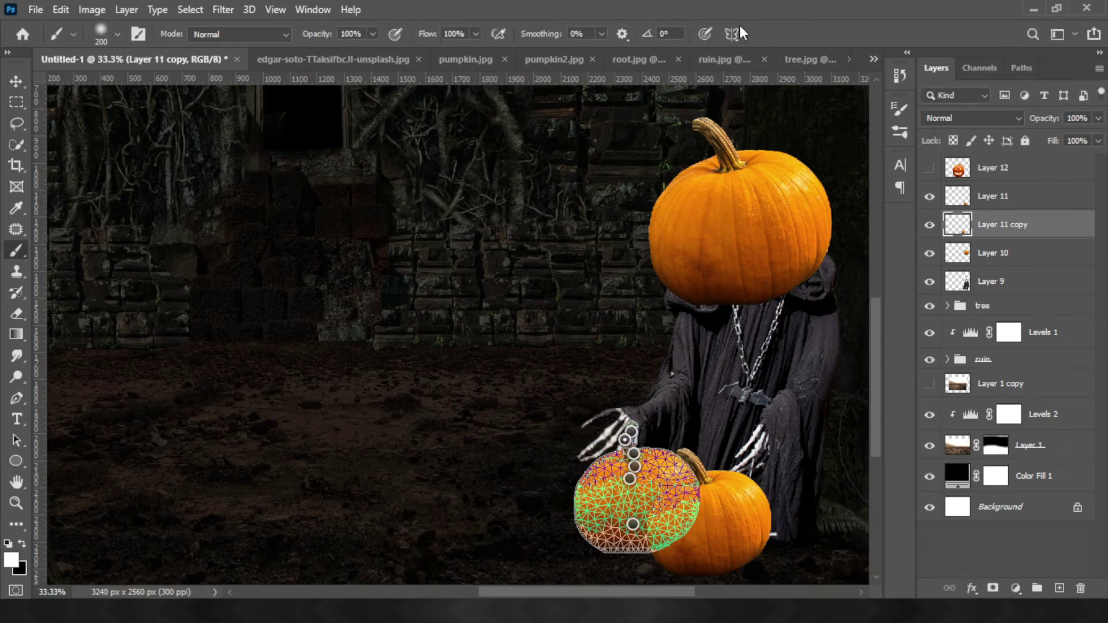
# Puppet Warp the right pumpkin with three pins to tilt its stem
pyautogui.click(993, 197)
pyautogui.click(61, 9)
pyautogui.click(104, 331)
pyautogui.click(671, 509)
pyautogui.click(706, 491)
pyautogui.click(689, 456)
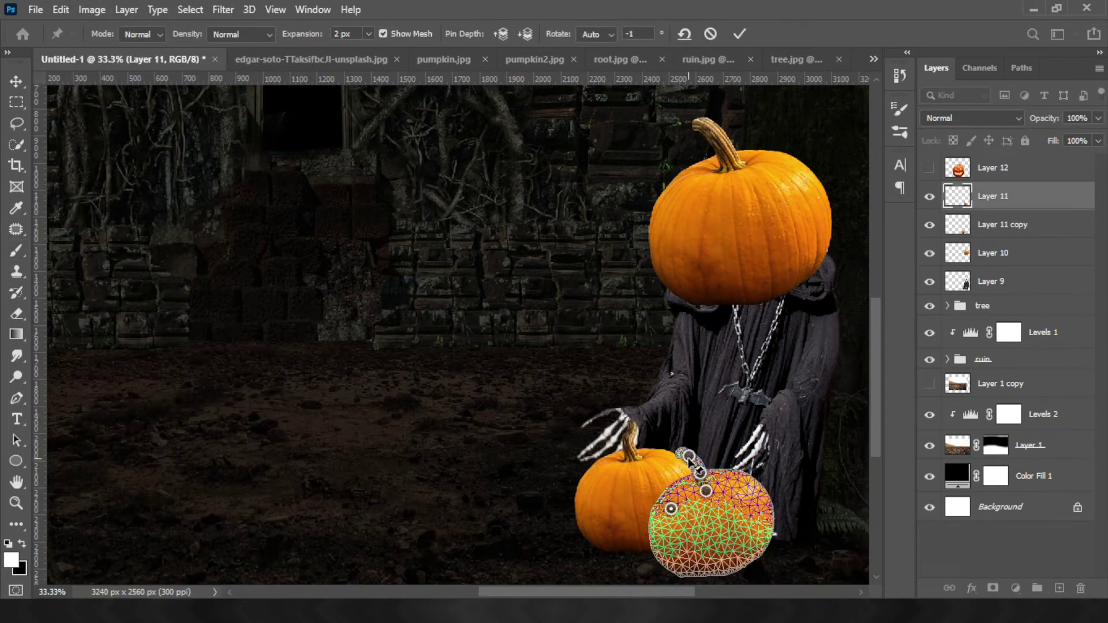
pyautogui.moveTo(689, 456); pyautogui.dragTo(694, 449)
pyautogui.click(739, 33)
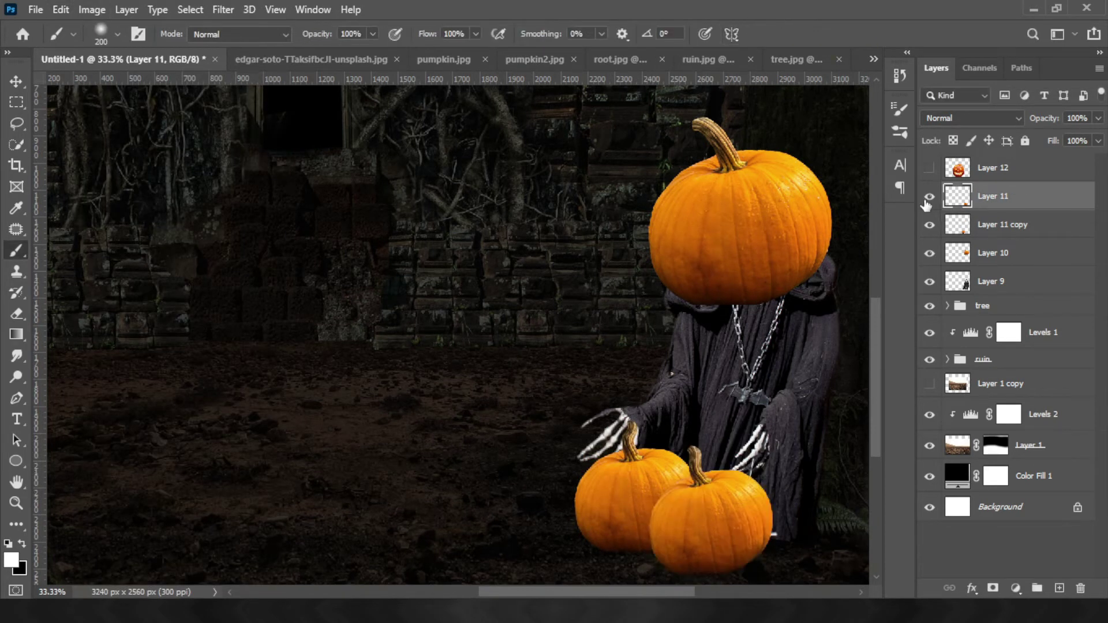
# Scale the head pumpkin to about 88% and show the jack-o'-lantern layer
pyautogui.click(935, 260)
pyautogui.hotkey('ctrl', 't')
pyautogui.moveTo(747, 303); pyautogui.dragTo(747, 286)
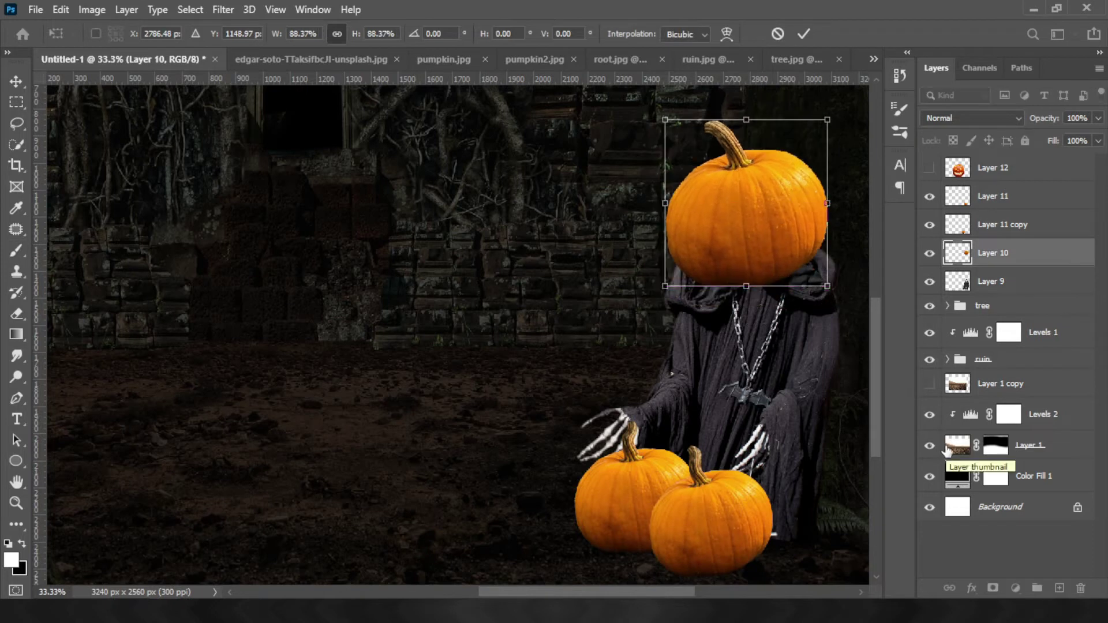
pyautogui.press('Return')
pyautogui.click(930, 167)
pyautogui.click(993, 167)
# Lasso the jack-o'-lantern's carved face onto its own layer and hide the original image
pyautogui.click(16, 123)
pyautogui.moveTo(312, 227); pyautogui.dragTo(428, 222)
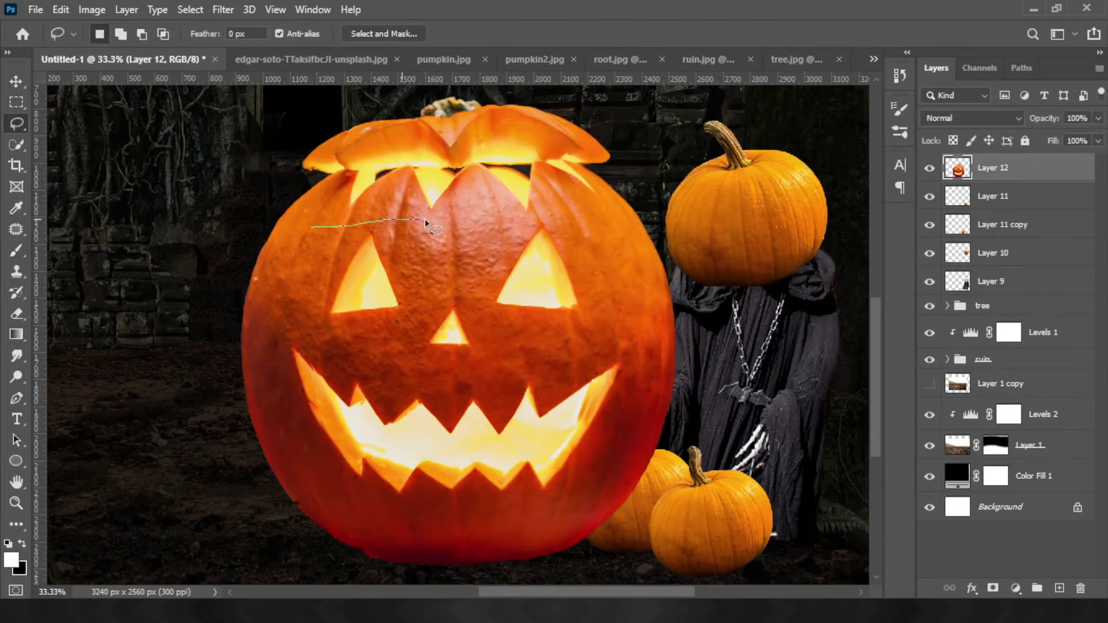
pyautogui.hotkey('ctrl', 'j')
pyautogui.click(930, 168)
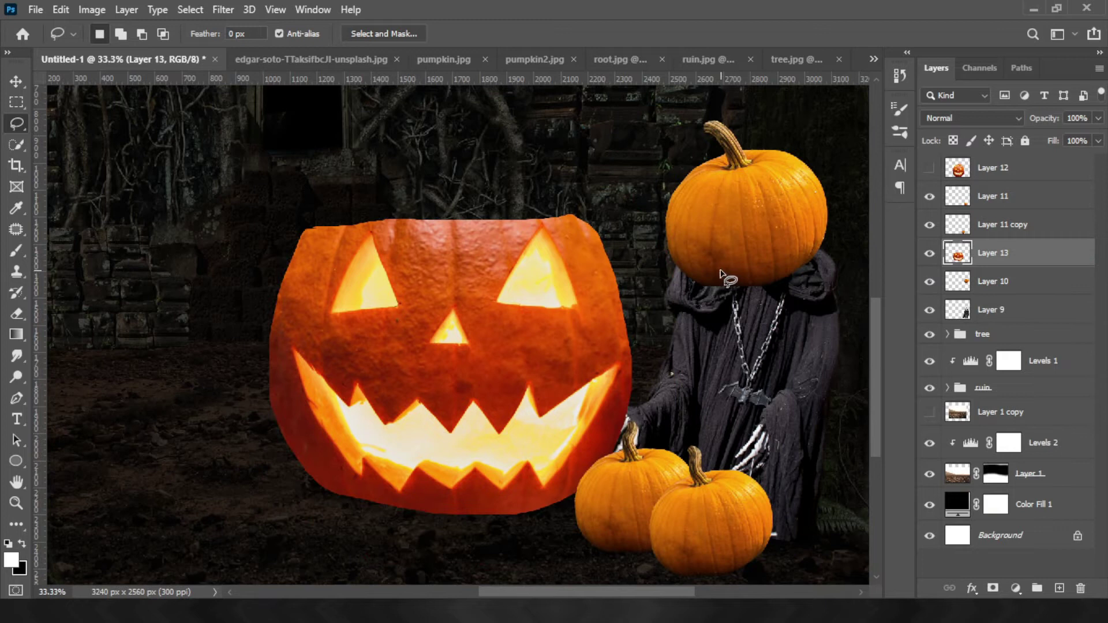
# Rename the pumpkin layers 'head' and 'face', then hide the face layer
pyautogui.doubleClick(987, 281)
pyautogui.write('head')
pyautogui.press('Return')
pyautogui.doubleClick(988, 253)
pyautogui.write('face')
pyautogui.click(993, 196)
pyautogui.click(1003, 224)
# Darken the left and right small pumpkins with clipped Levels layers lowering output white
pyautogui.click(930, 252)
pyautogui.click(1016, 588)
pyautogui.click(1004, 368)
pyautogui.hotkey('ctrl', 'alt', 'g')
pyautogui.moveTo(878, 367); pyautogui.dragTo(752, 365)
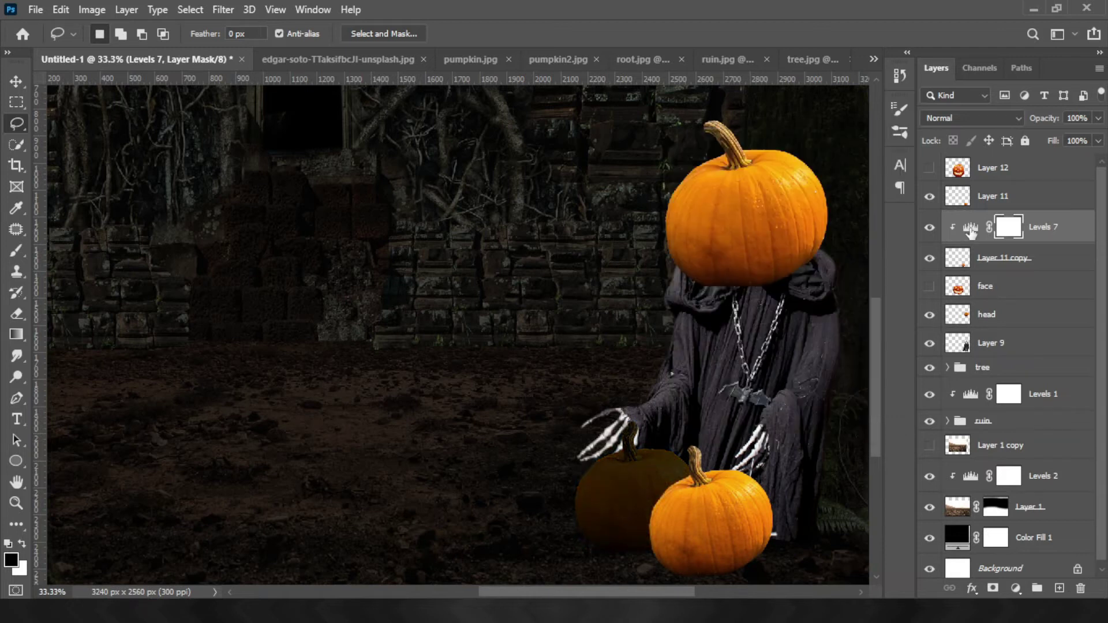
pyautogui.click(993, 197)
pyautogui.click(1016, 588)
pyautogui.click(987, 365)
pyautogui.hotkey('ctrl', 'alt', 'g')
pyautogui.moveTo(878, 367); pyautogui.dragTo(754, 366)
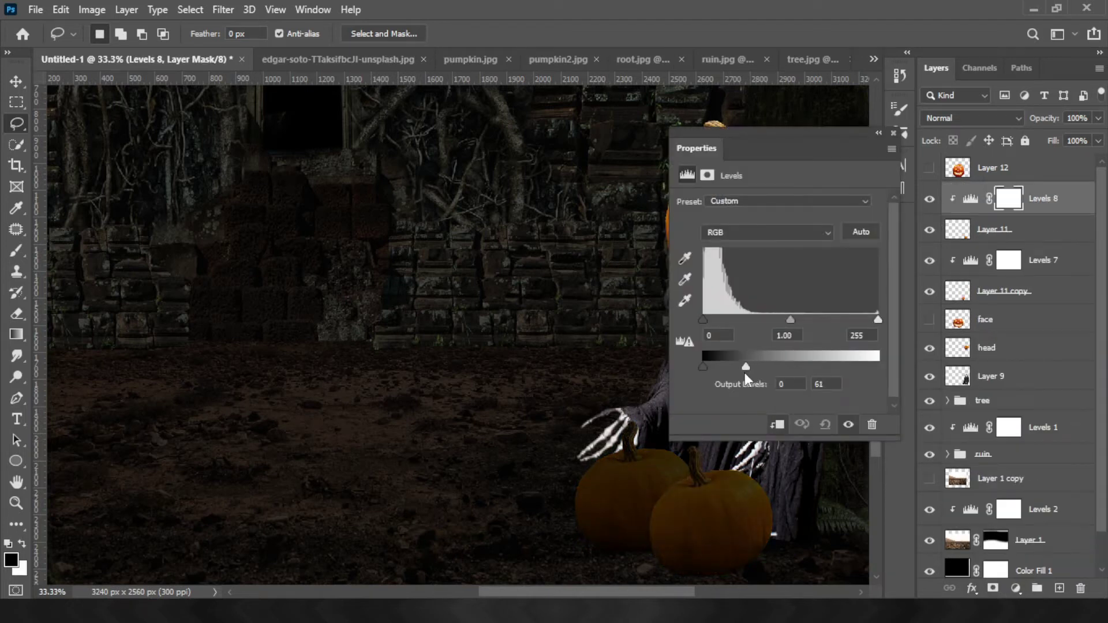
pyautogui.click(993, 347)
# Darken the head pumpkin and the reaper with their own Levels adjustments
pyautogui.click(1017, 588)
pyautogui.click(1005, 374)
pyautogui.moveTo(573, 367); pyautogui.dragTo(490, 366)
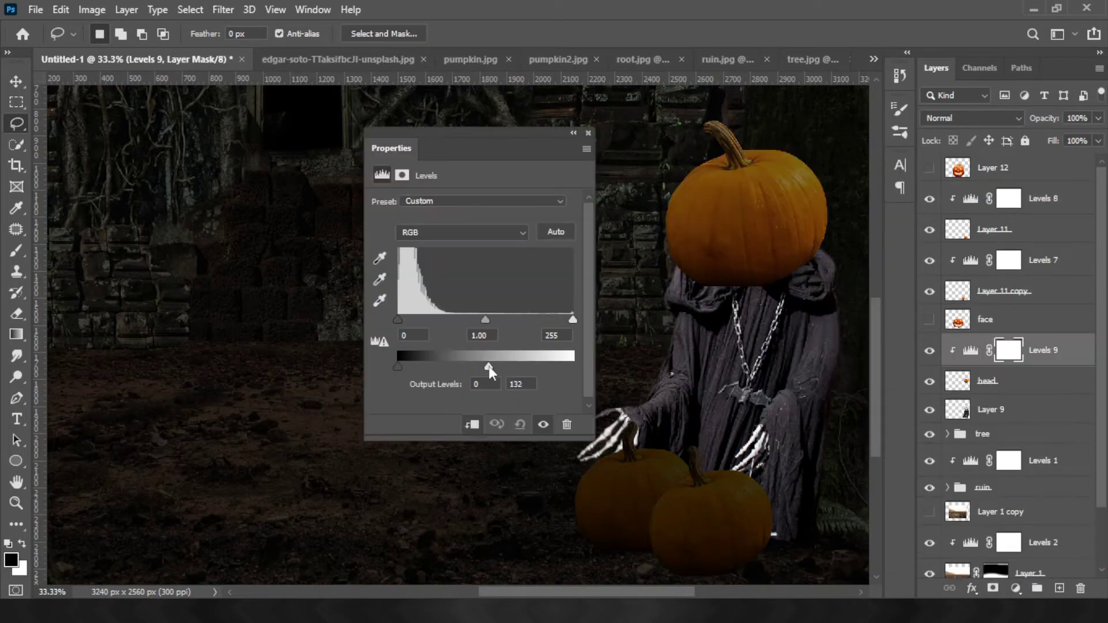
pyautogui.click(588, 133)
pyautogui.click(991, 409)
pyautogui.click(1016, 589)
pyautogui.click(1004, 374)
pyautogui.moveTo(572, 366); pyautogui.dragTo(442, 372)
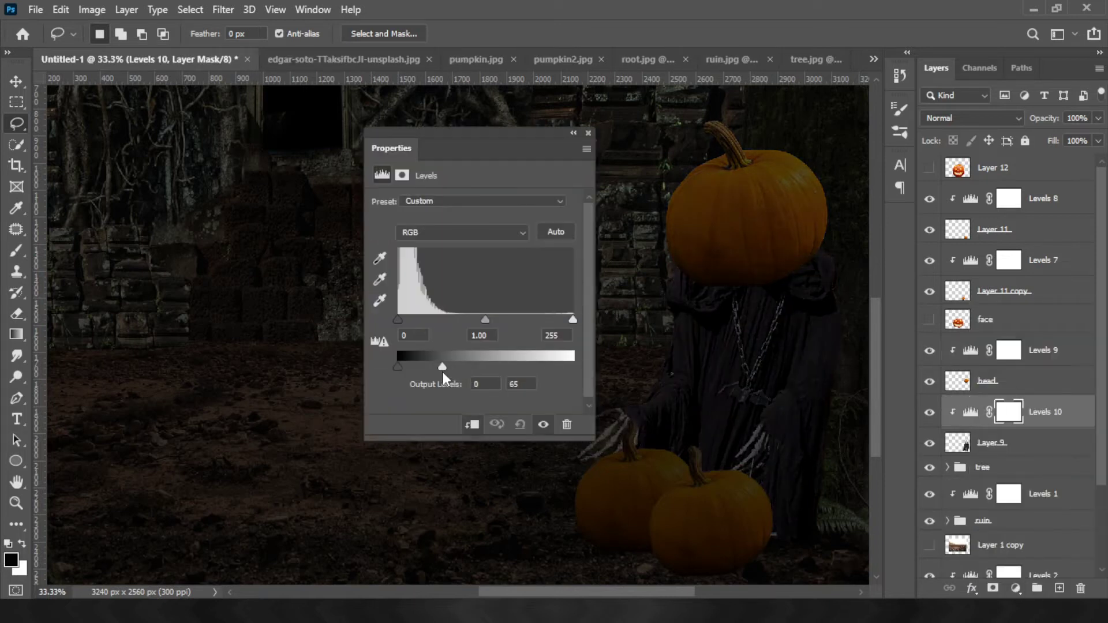
pyautogui.click(588, 133)
# Hide the head pumpkin and left small pumpkin layers
pyautogui.click(991, 442)
pyautogui.click(929, 381)
pyautogui.click(929, 292)
# Hide the right pumpkin and puppet-warp the reaper, bending its body and tilting its upper half
pyautogui.click(929, 229)
pyautogui.click(60, 9)
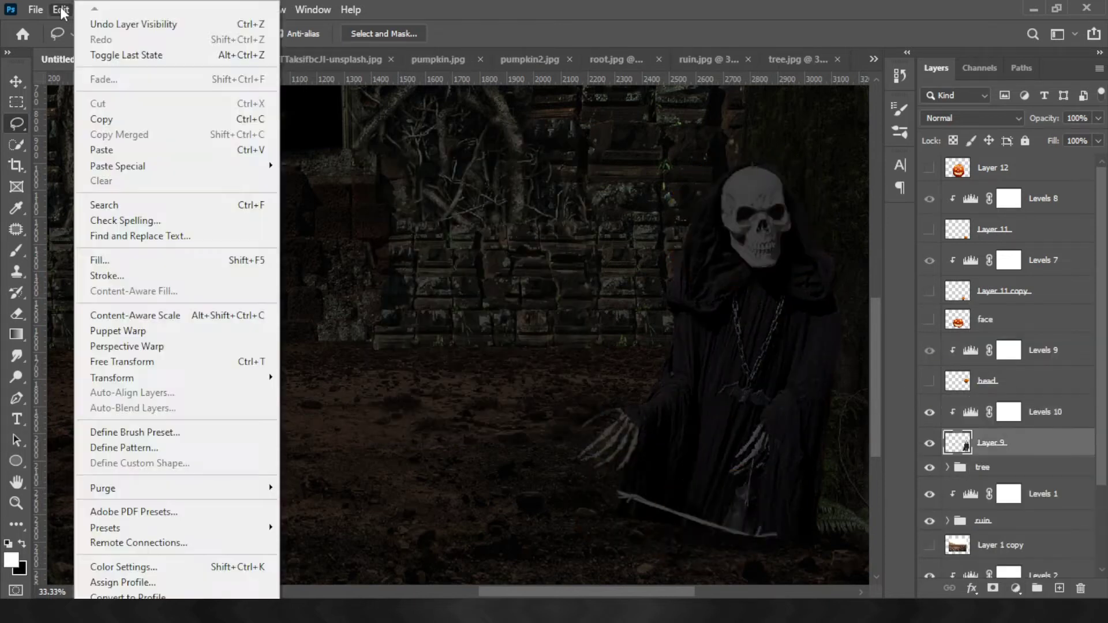
pyautogui.click(98, 257)
pyautogui.click(667, 509)
pyautogui.click(722, 499)
pyautogui.click(778, 474)
pyautogui.moveTo(778, 474); pyautogui.dragTo(832, 451)
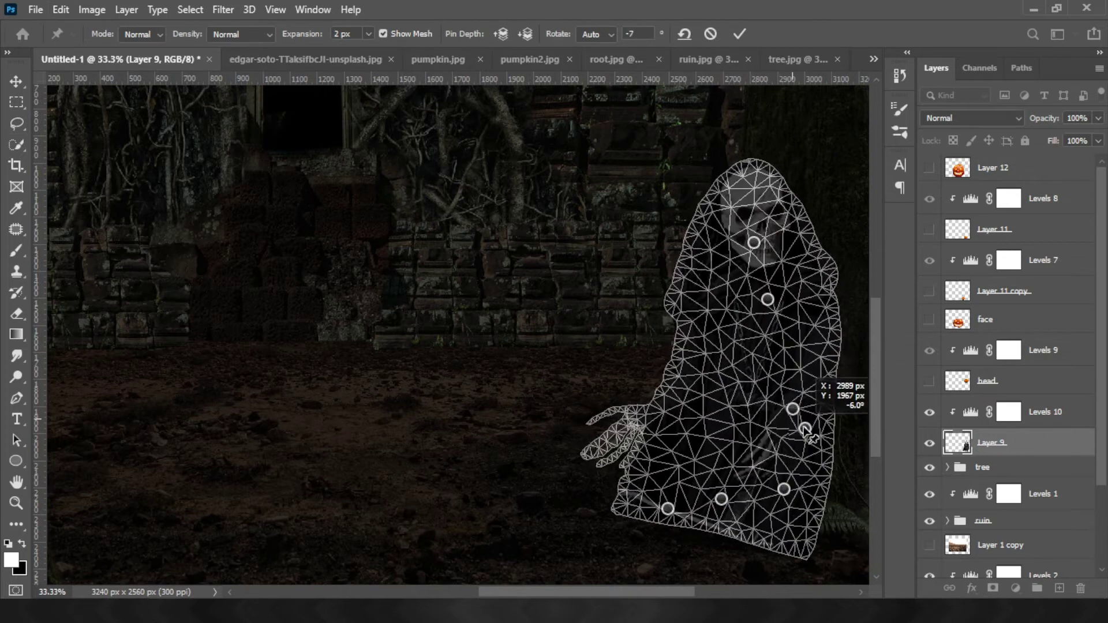
pyautogui.click(784, 489)
pyautogui.moveTo(768, 300); pyautogui.dragTo(792, 308)
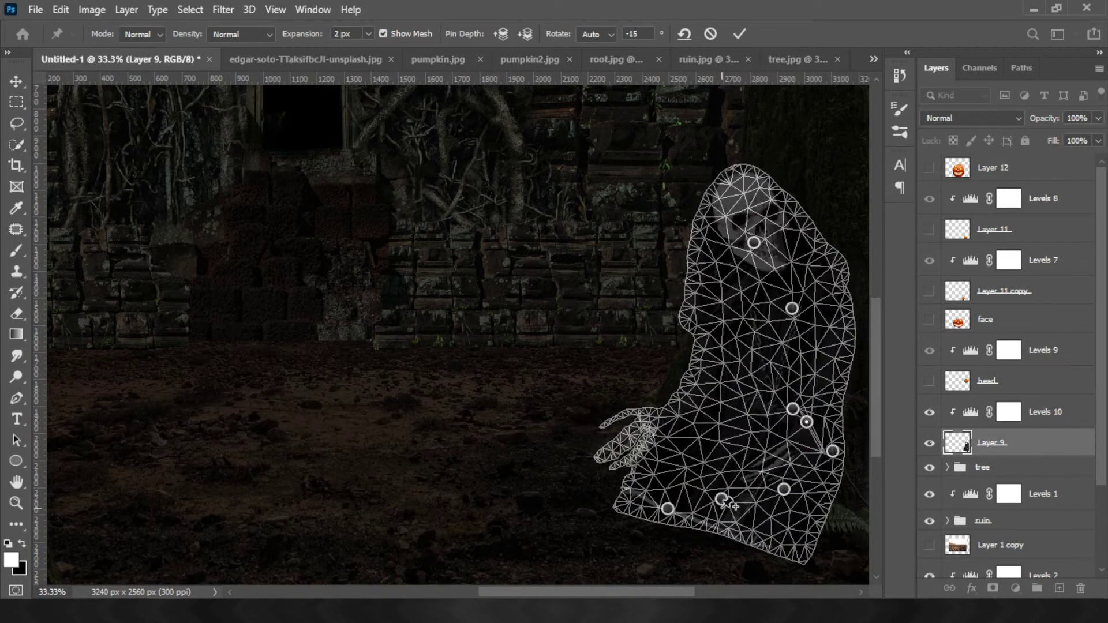
pyautogui.click(740, 34)
# Move the reaper, shrink it to about 86% and rotate it slightly
pyautogui.hotkey('ctrl', 't')
pyautogui.moveTo(693, 346); pyautogui.dragTo(646, 381)
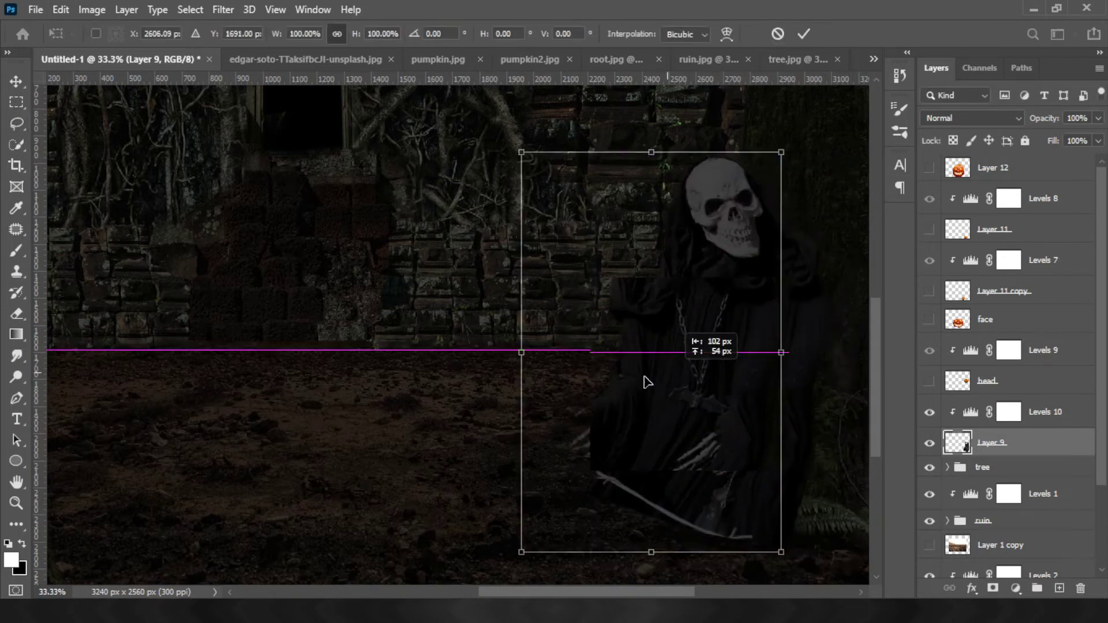
pyautogui.moveTo(648, 154); pyautogui.dragTo(649, 188)
pyautogui.moveTo(664, 346); pyautogui.dragTo(718, 384)
pyautogui.moveTo(877, 549); pyautogui.dragTo(796, 554)
pyautogui.moveTo(723, 372); pyautogui.dragTo(750, 365)
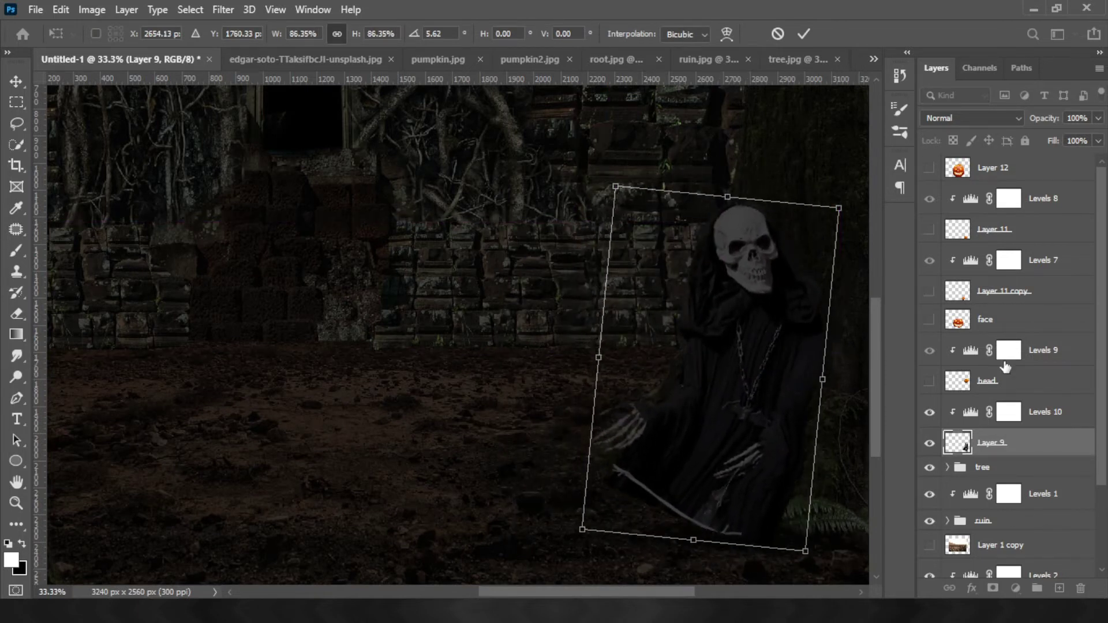
pyautogui.press('Return')
# Show the head pumpkin, fit it onto the reaper's hood, and mask the reaper layer
pyautogui.click(930, 381)
pyautogui.click(989, 381)
pyautogui.hotkey('ctrl', 't')
pyautogui.moveTo(768, 196); pyautogui.dragTo(768, 218)
pyautogui.moveTo(747, 136); pyautogui.dragTo(745, 190)
pyautogui.moveTo(750, 260); pyautogui.dragTo(771, 272)
pyautogui.press('Return')
pyautogui.click(993, 442)
pyautogui.click(993, 588)
pyautogui.click(16, 123)
pyautogui.press('b')
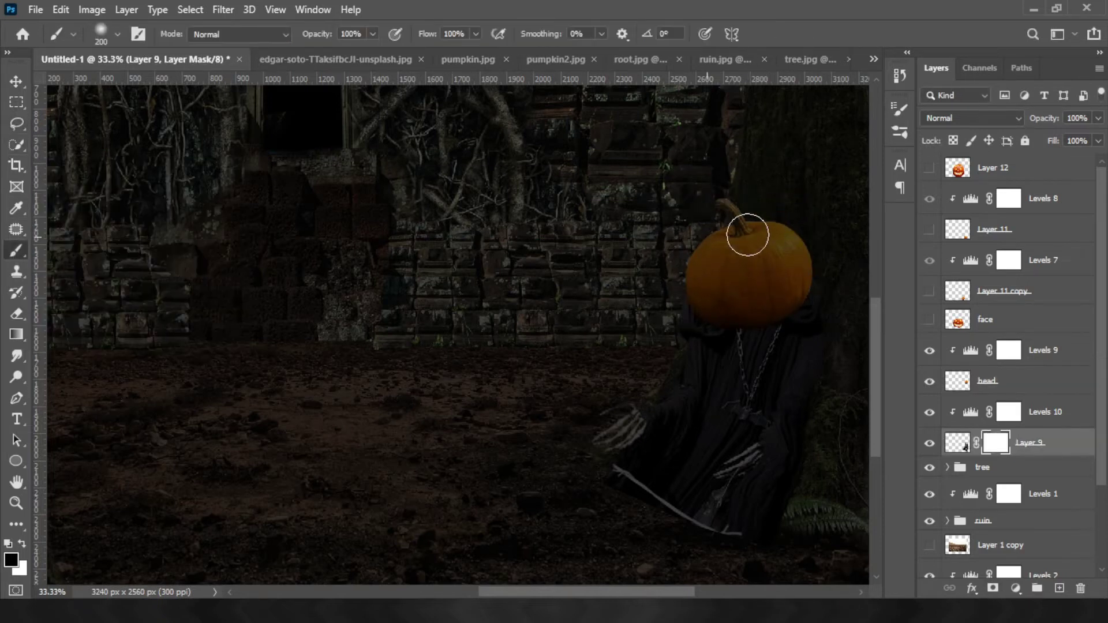
# Show both small pumpkins and reposition them, shrinking the right one to about 88%
pyautogui.click(930, 291)
pyautogui.click(929, 230)
pyautogui.click(957, 291)
pyautogui.hotkey('ctrl', 't')
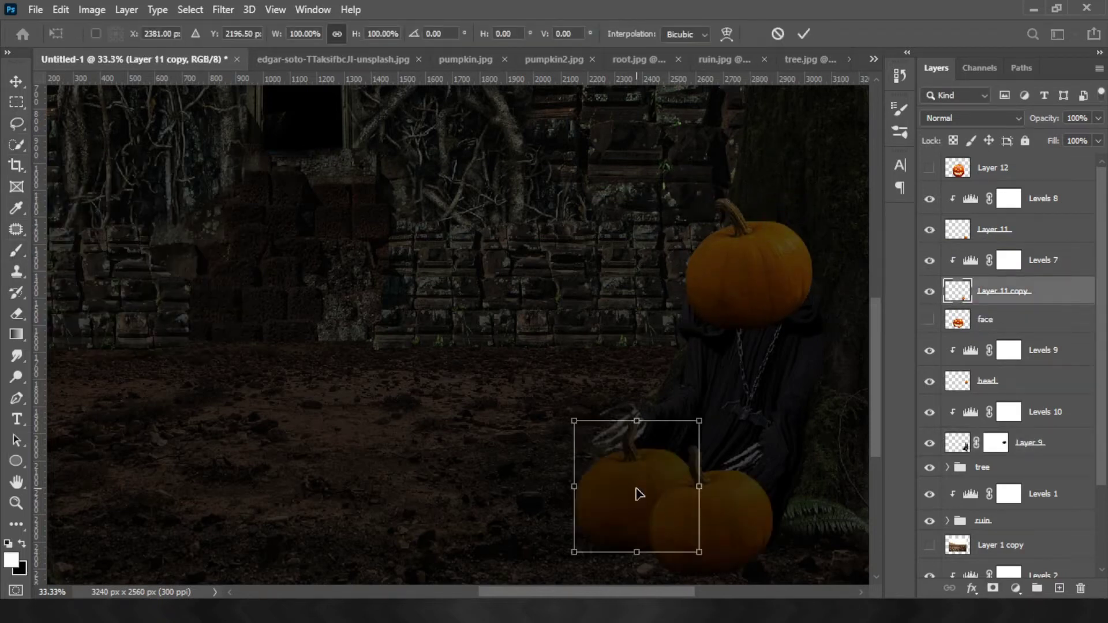
pyautogui.moveTo(636, 492); pyautogui.dragTo(639, 480)
pyautogui.moveTo(711, 511); pyautogui.dragTo(638, 517)
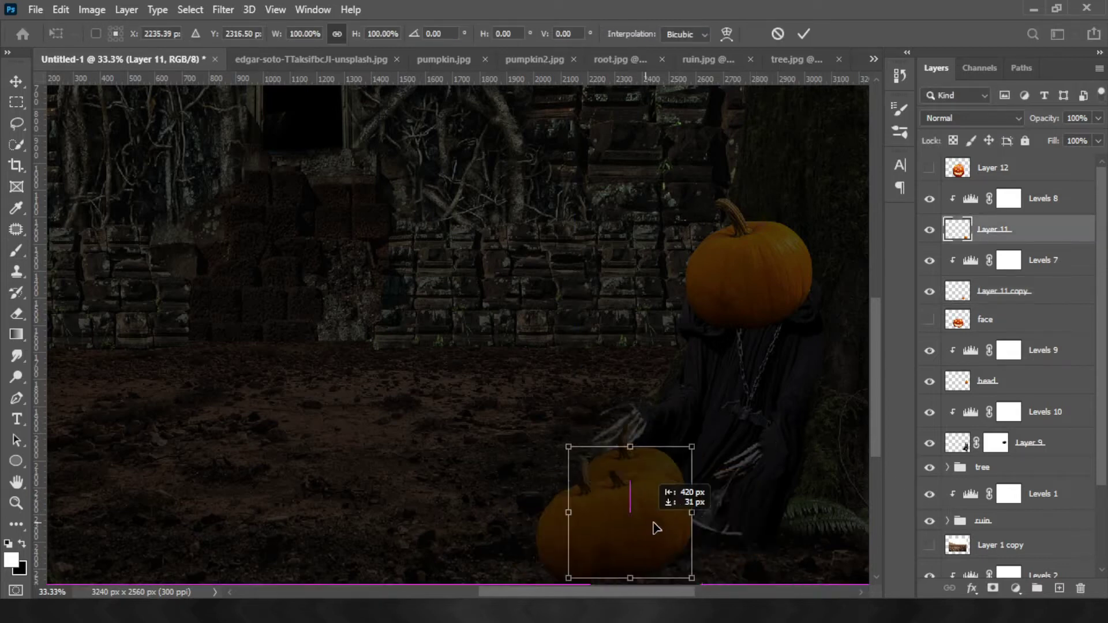
pyautogui.moveTo(773, 445); pyautogui.dragTo(763, 456)
pyautogui.moveTo(701, 490); pyautogui.dragTo(635, 490)
pyautogui.click(957, 291)
pyautogui.hotkey('ctrl', 't')
pyautogui.press('Return')
pyautogui.press('b')
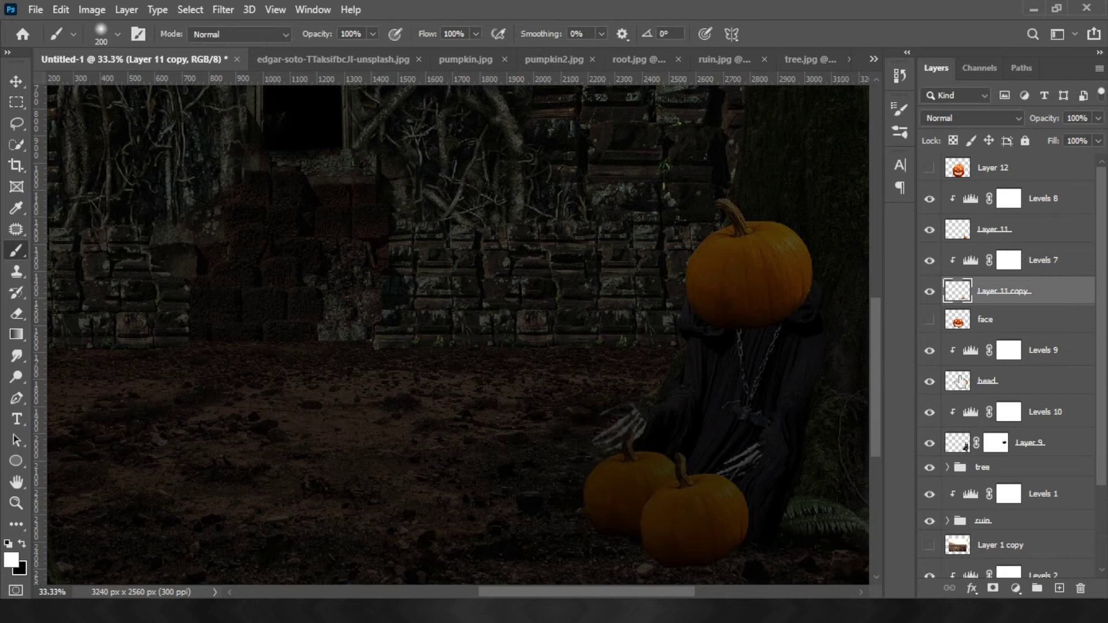
# Shrink the head pumpkin slightly from its corner
pyautogui.click(959, 380)
pyautogui.hotkey('ctrl', 't')
pyautogui.moveTo(693, 198); pyautogui.dragTo(702, 215)
pyautogui.press('Return')
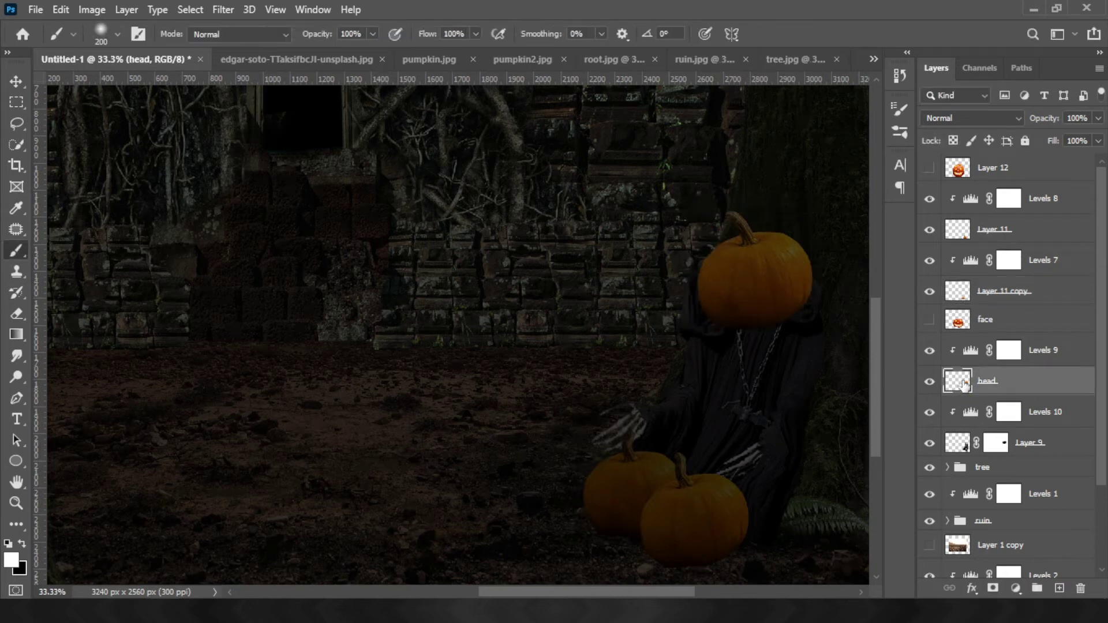
# Nudge the head pumpkin slightly left
pyautogui.hotkey('ctrl', 't')
pyautogui.moveTo(762, 289); pyautogui.dragTo(743, 286)
pyautogui.press('Return')
# Show the face layer, scale it to about 29% and distort it over the head pumpkin
pyautogui.click(930, 320)
pyautogui.click(981, 319)
pyautogui.hotkey('ctrl', 't')
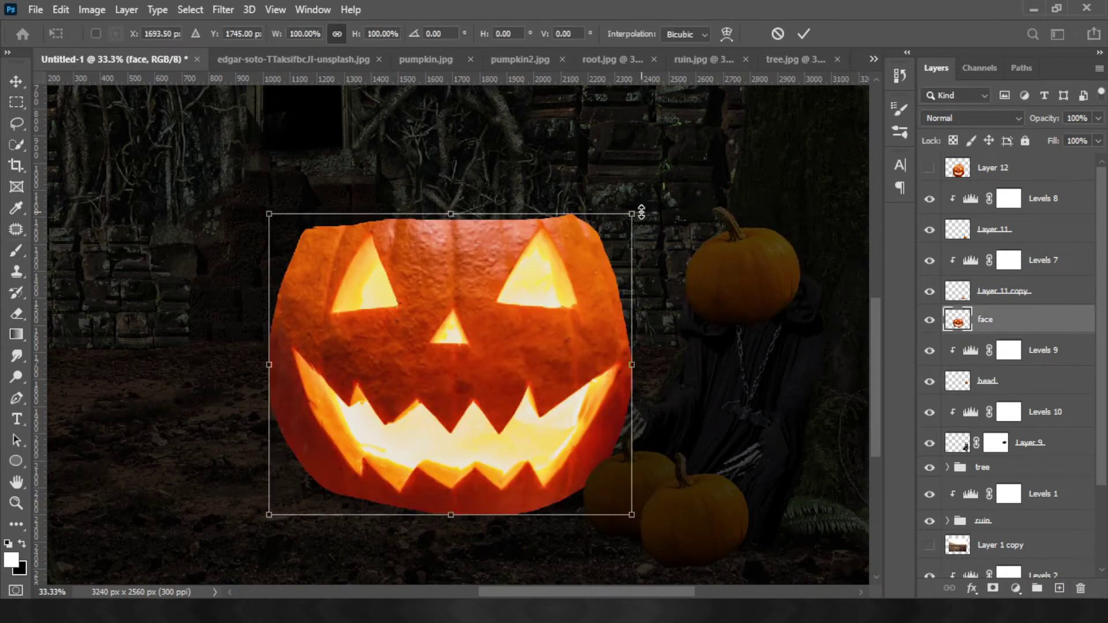
pyautogui.moveTo(641, 212); pyautogui.dragTo(456, 362)
pyautogui.moveTo(375, 445); pyautogui.dragTo(669, 323)
pyautogui.moveTo(737, 258)
pyautogui.mouseDown()
pyautogui.moveTo(710, 288)
pyautogui.moveTo(717, 323)
pyautogui.mouseUp()
pyautogui.rightClick(717, 323)
pyautogui.click(733, 70)
pyautogui.moveTo(642, 340); pyautogui.dragTo(682, 341)
pyautogui.moveTo(748, 253); pyautogui.dragTo(744, 256)
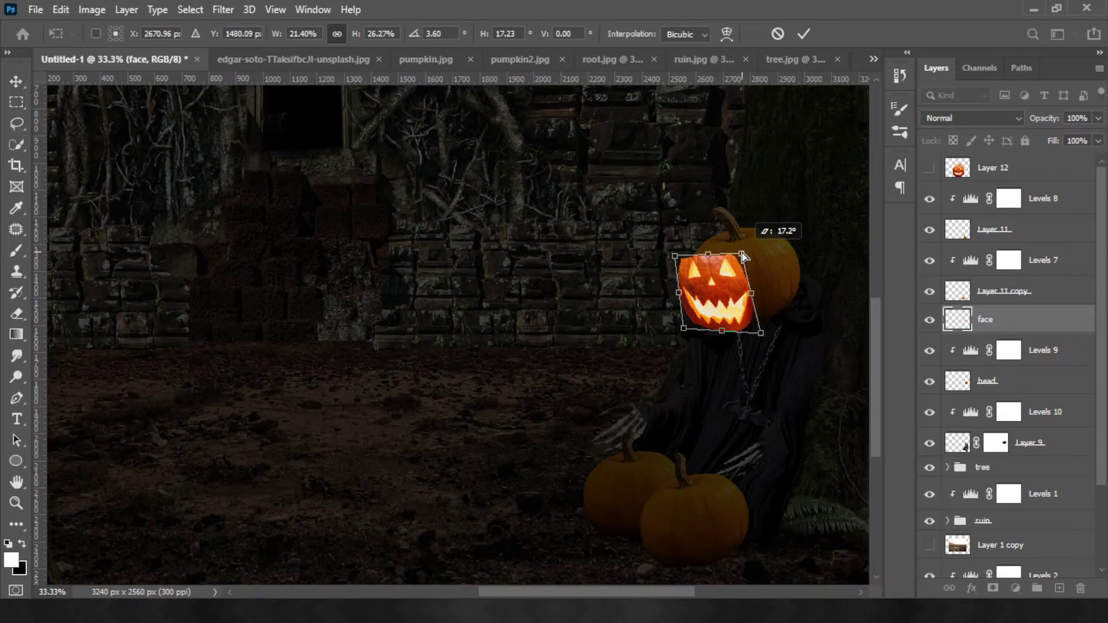
pyautogui.press('Return')
# Nudge the carved face into place and add a layer mask to it
pyautogui.press('b')
pyautogui.moveTo(743, 272); pyautogui.dragTo(748, 271)
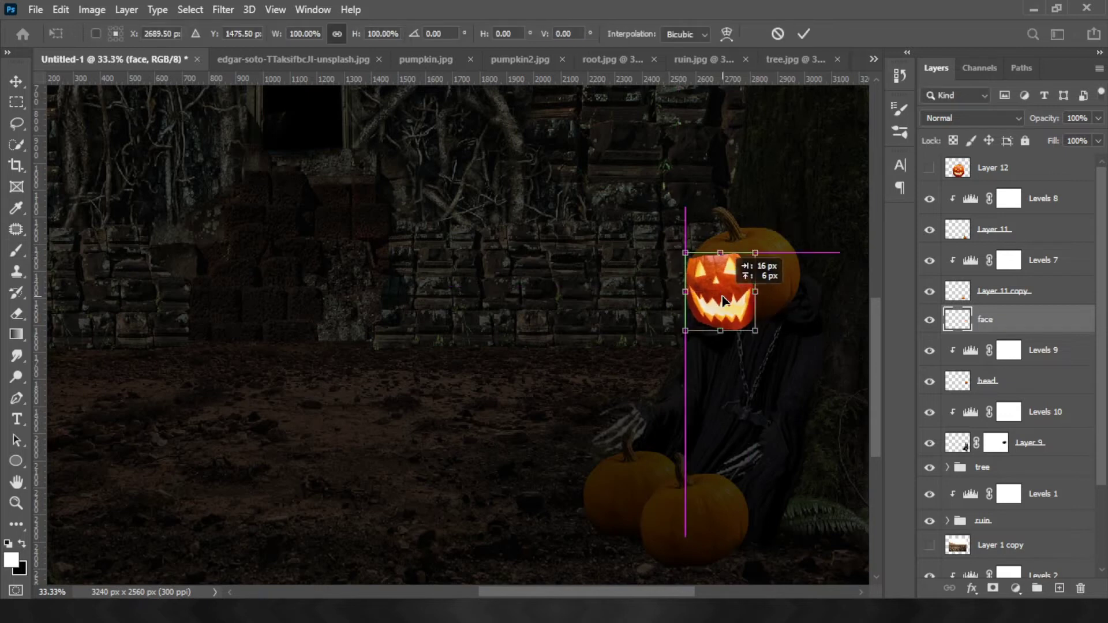
pyautogui.click(993, 588)
pyautogui.click(955, 323)
pyautogui.hotkey('ctrl', 't')
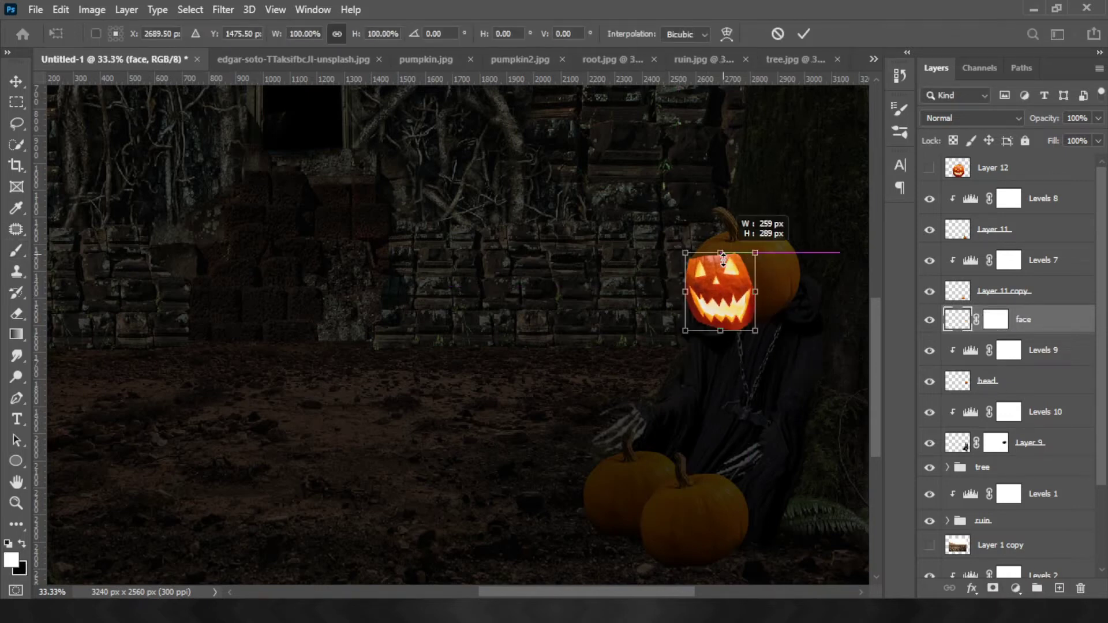
pyautogui.moveTo(727, 301); pyautogui.dragTo(729, 305)
pyautogui.press('Return')
pyautogui.click(996, 319)
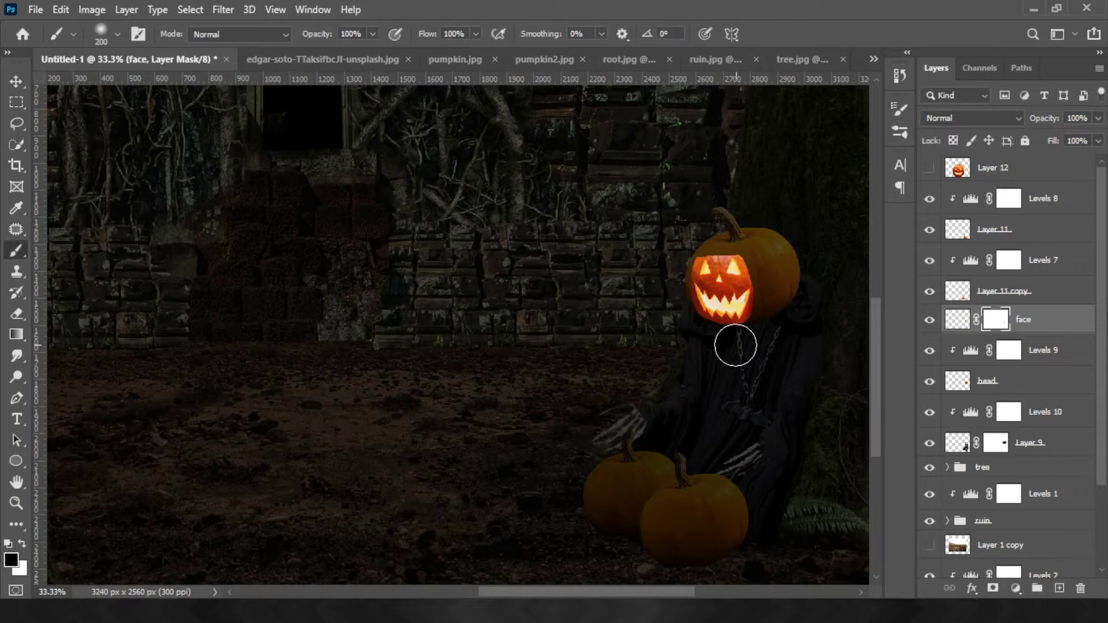
pyautogui.press('x')
pyautogui.click(958, 319)
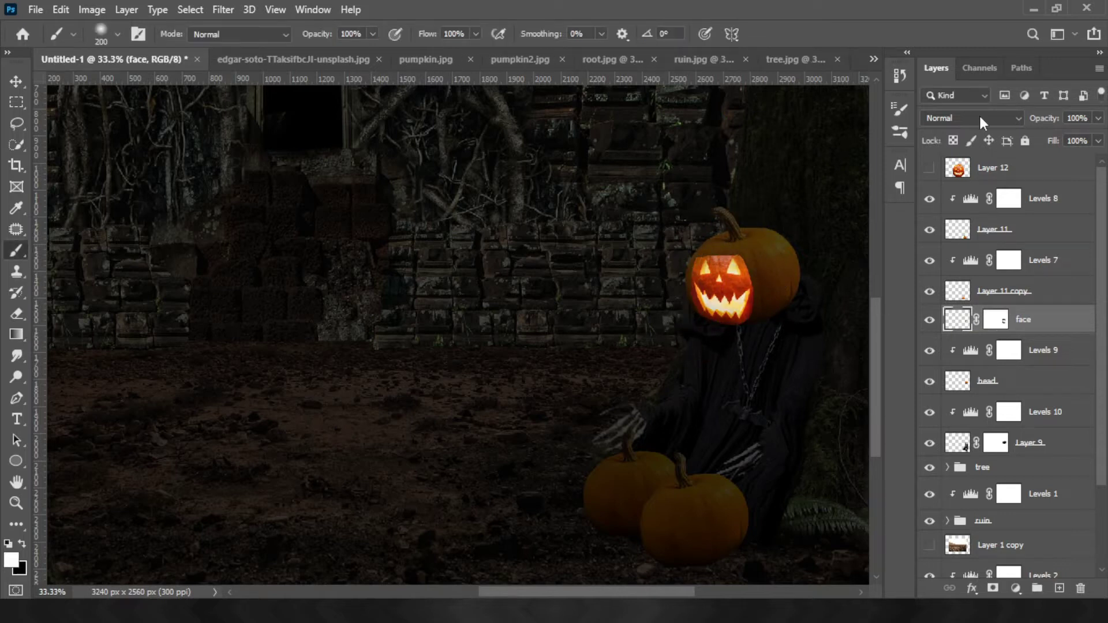
# Try a Curves adjustment darkening the face's shadows, then remove it
pyautogui.click(1016, 589)
pyautogui.click(1012, 379)
pyautogui.moveTo(432, 377); pyautogui.dragTo(432, 389)
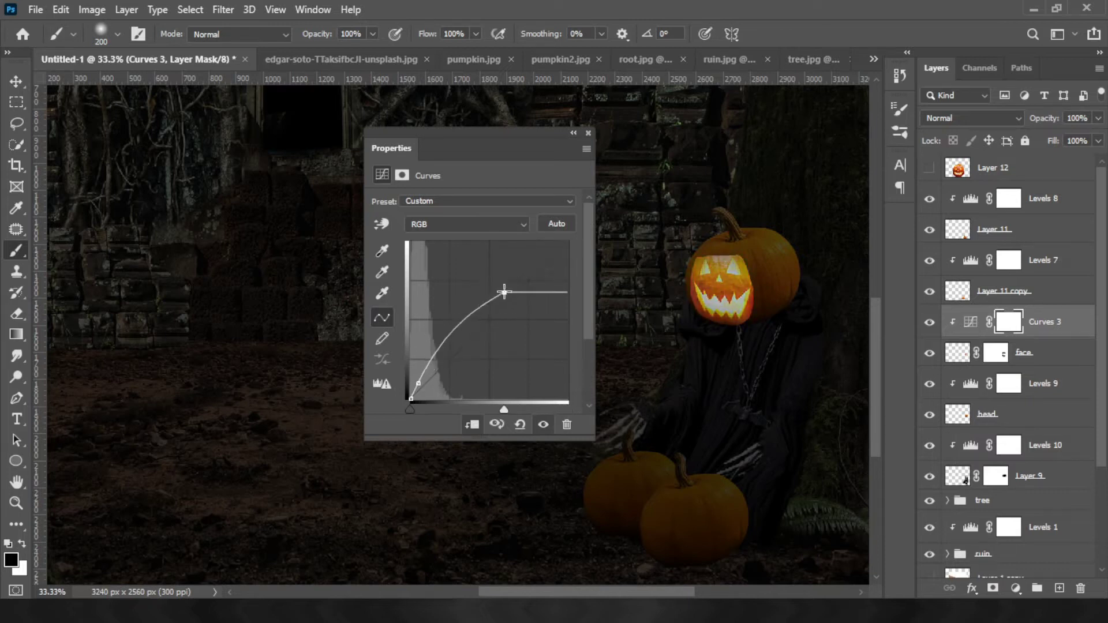
pyautogui.click(567, 425)
# Add a Hue/Saturation layer to the face, try a green colorize, then darken and shift hue instead
pyautogui.click(1016, 588)
pyautogui.click(977, 438)
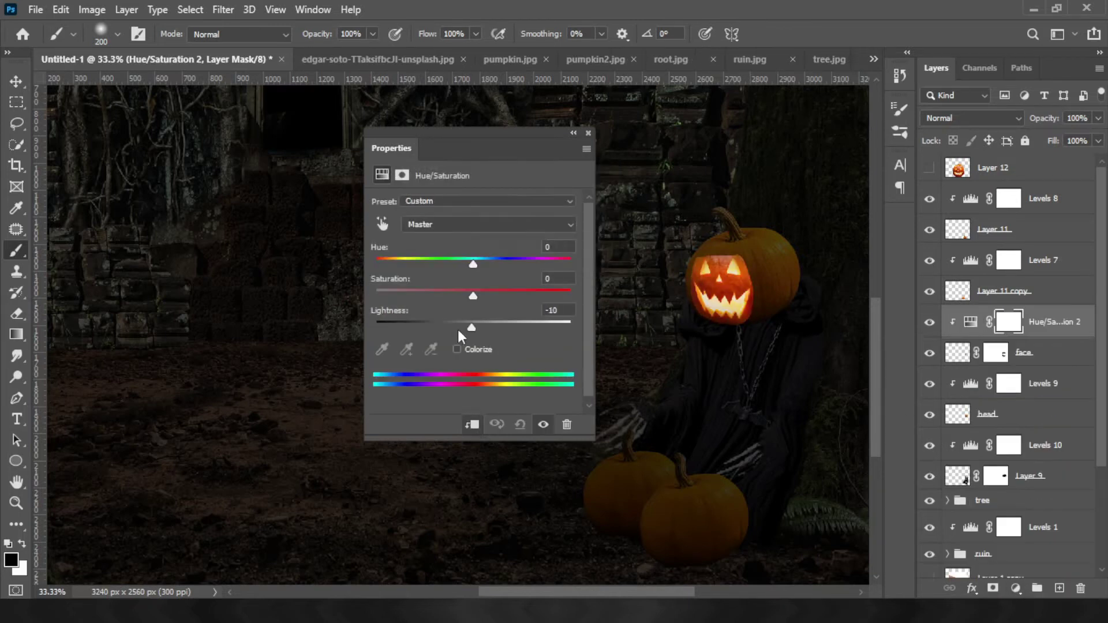
pyautogui.click(457, 350)
pyautogui.moveTo(426, 296); pyautogui.dragTo(458, 296)
pyautogui.moveTo(376, 265); pyautogui.dragTo(441, 264)
pyautogui.click(456, 265)
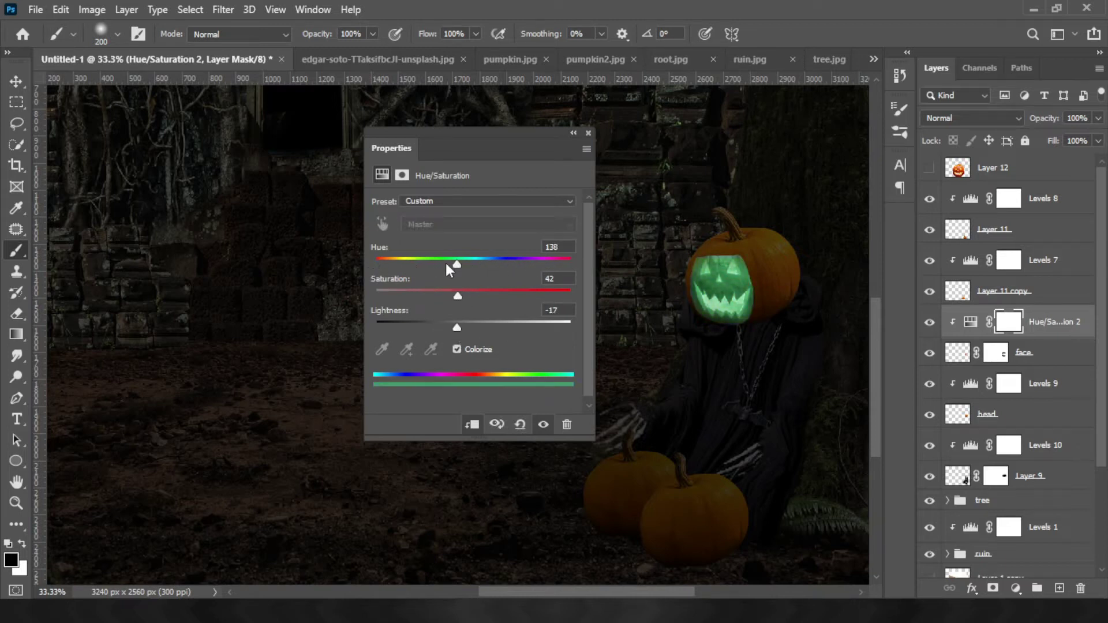
pyautogui.click(457, 349)
pyautogui.moveTo(473, 264)
pyautogui.mouseDown()
pyautogui.moveTo(487, 263)
pyautogui.moveTo(418, 327)
pyautogui.mouseUp()
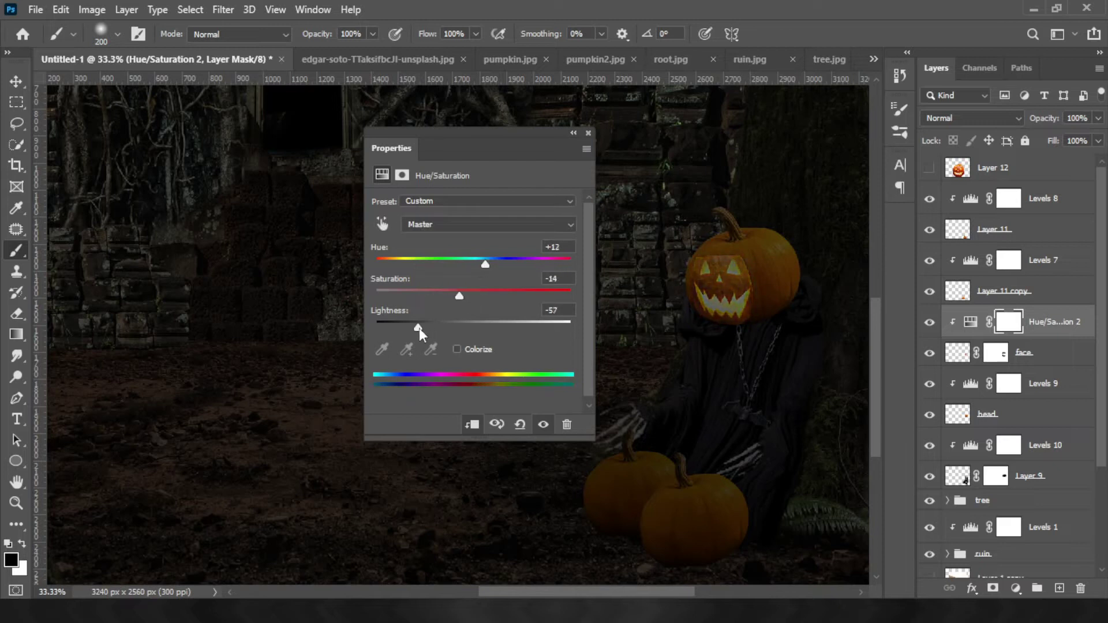
pyautogui.click(957, 334)
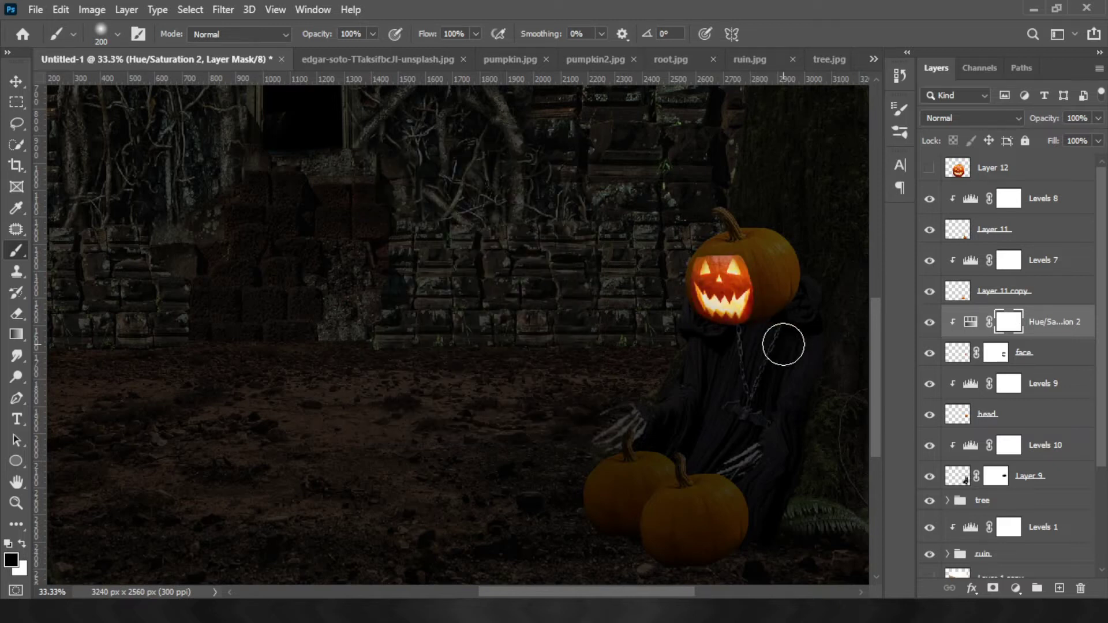
# Reopen Hue/Saturation 2 and set Lightness to -39 with Hue +8, Saturation -29
pyautogui.doubleClick(971, 322)
pyautogui.moveTo(414, 328)
pyautogui.mouseDown()
pyautogui.moveTo(456, 329)
pyautogui.moveTo(450, 297)
pyautogui.moveTo(483, 265)
pyautogui.moveTo(444, 295)
pyautogui.mouseUp()
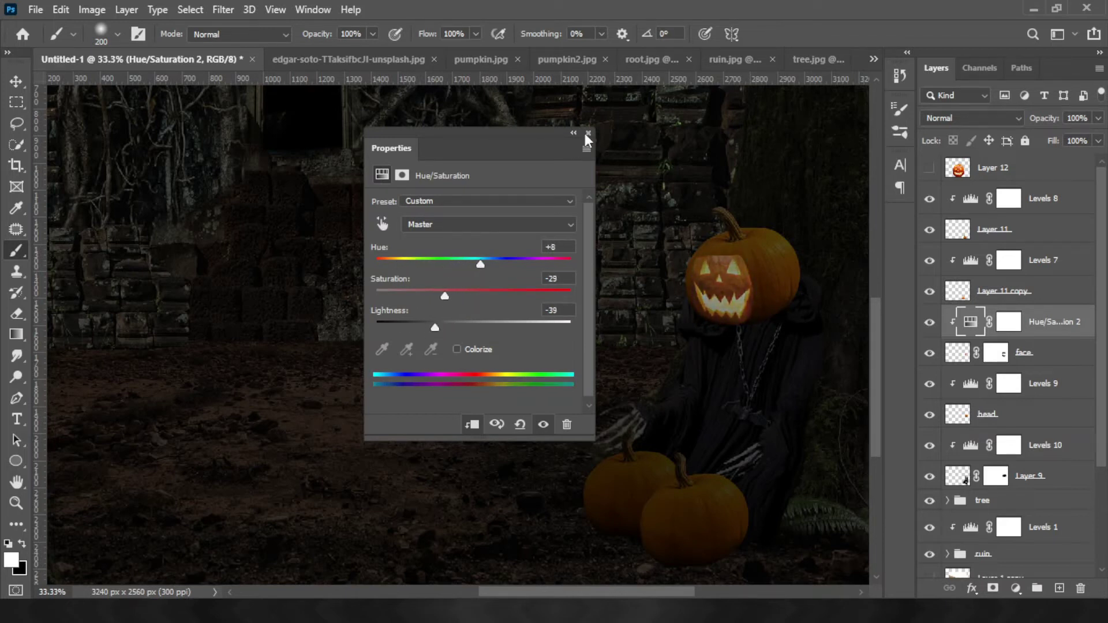
pyautogui.click(589, 133)
pyautogui.click(1003, 353)
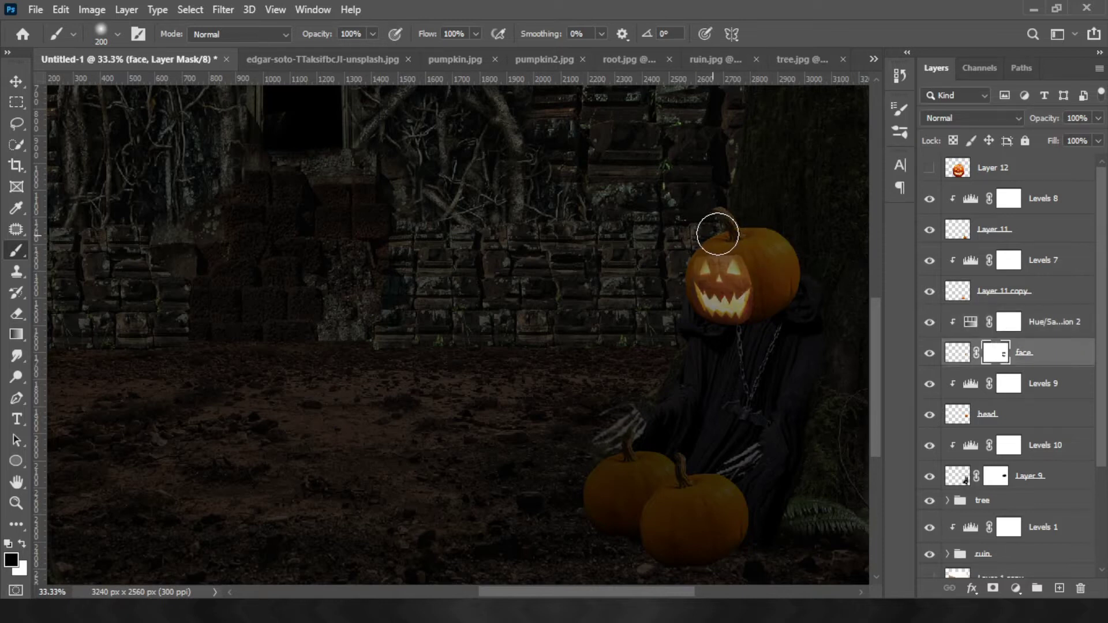
# Keep the face layer at Normal after browsing blend modes, swap mask colours, and fit the canvas on screen
pyautogui.scroll(1, 718, 235)
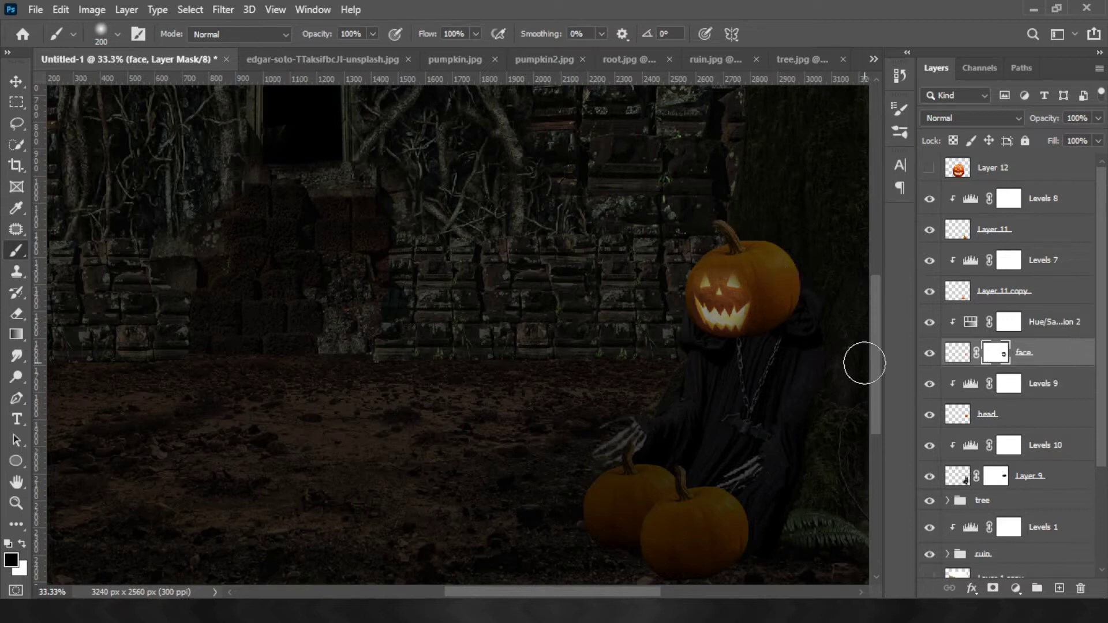
pyautogui.click(957, 352)
pyautogui.click(973, 117)
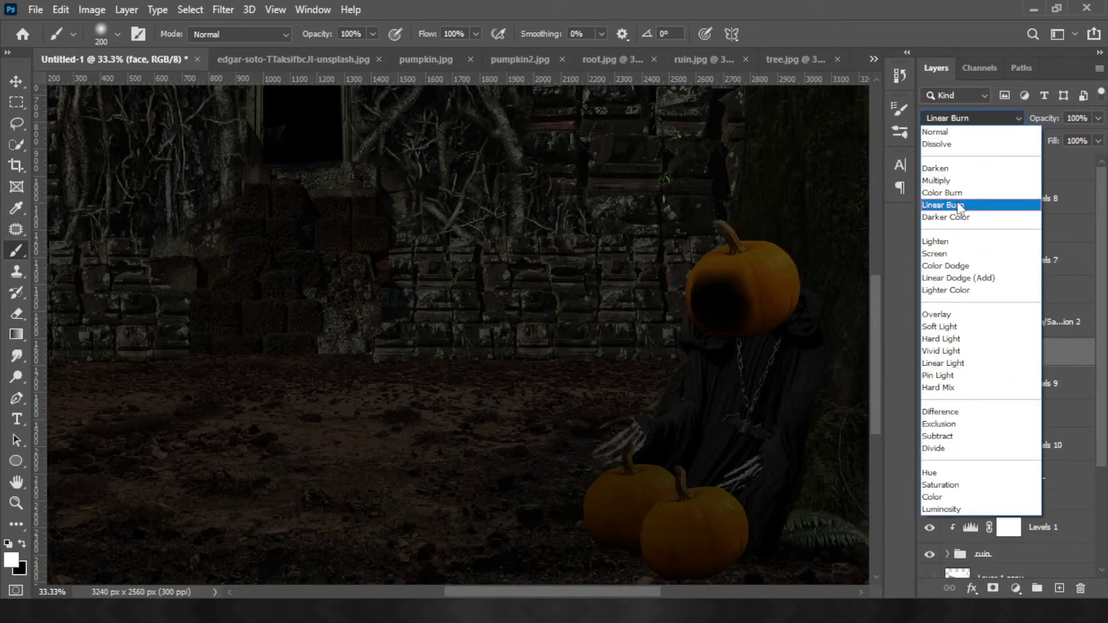
pyautogui.click(996, 352)
pyautogui.press('x')
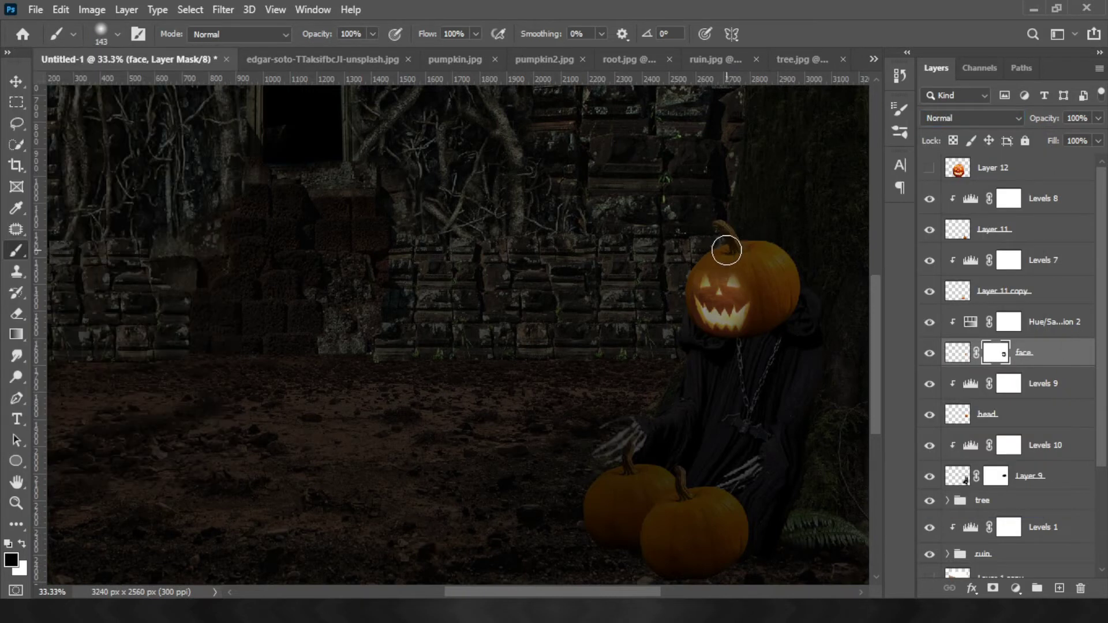
pyautogui.hotkey('ctrl', '0')
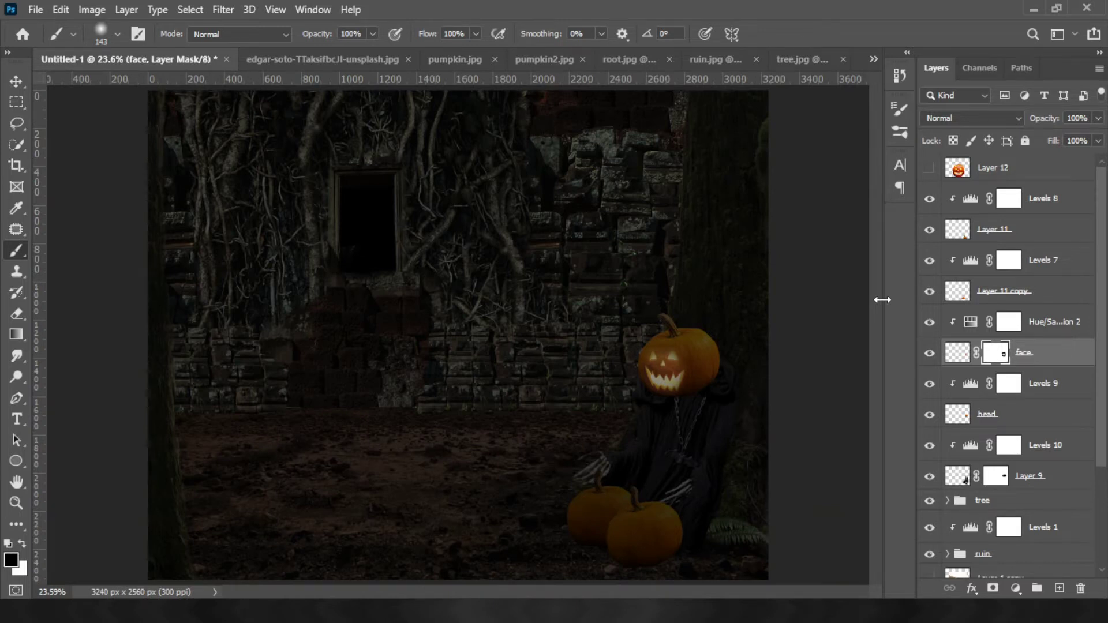
# Give Layer 9 a clipped Hue/Saturation with Saturation -51 and Lightness -22
pyautogui.click(963, 483)
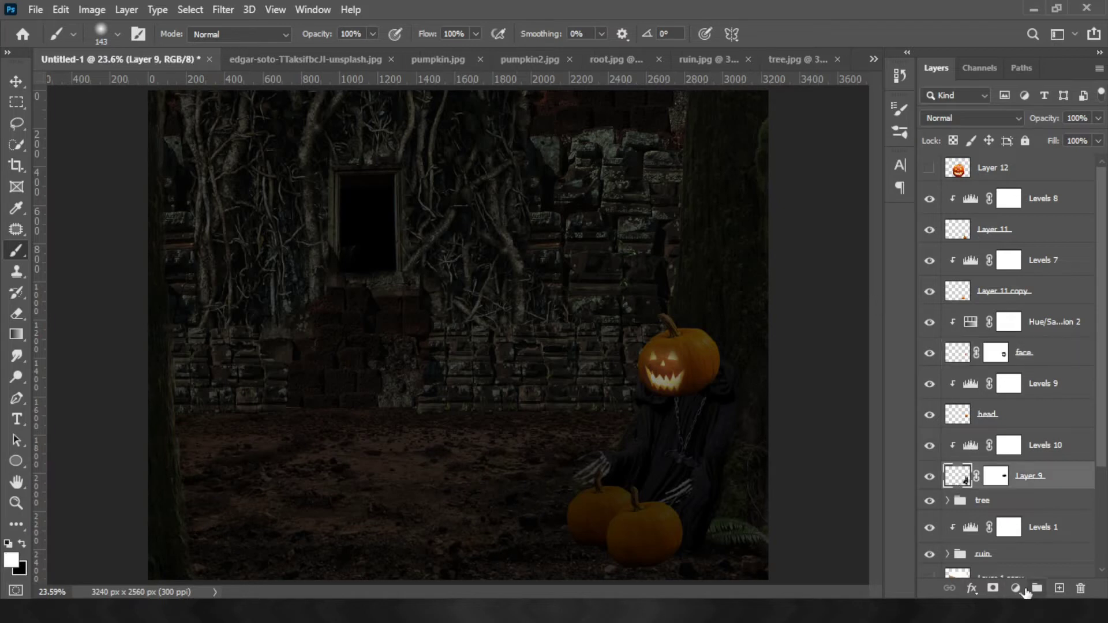
pyautogui.click(1016, 588)
pyautogui.moveTo(474, 295); pyautogui.dragTo(423, 296)
pyautogui.moveTo(473, 328); pyautogui.dragTo(456, 328)
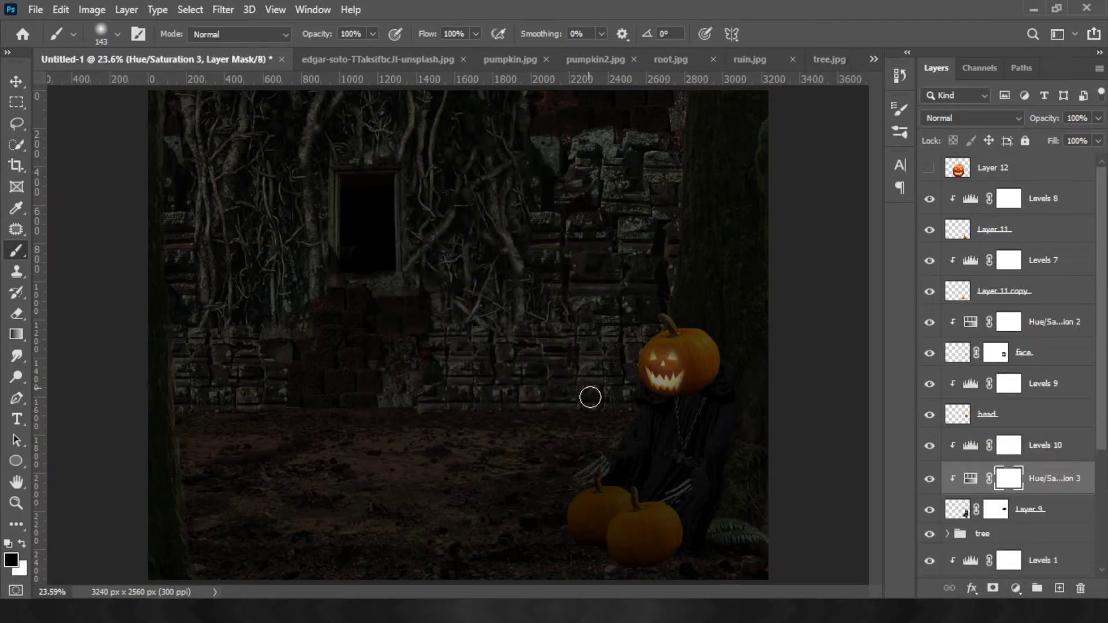
pyautogui.click(996, 509)
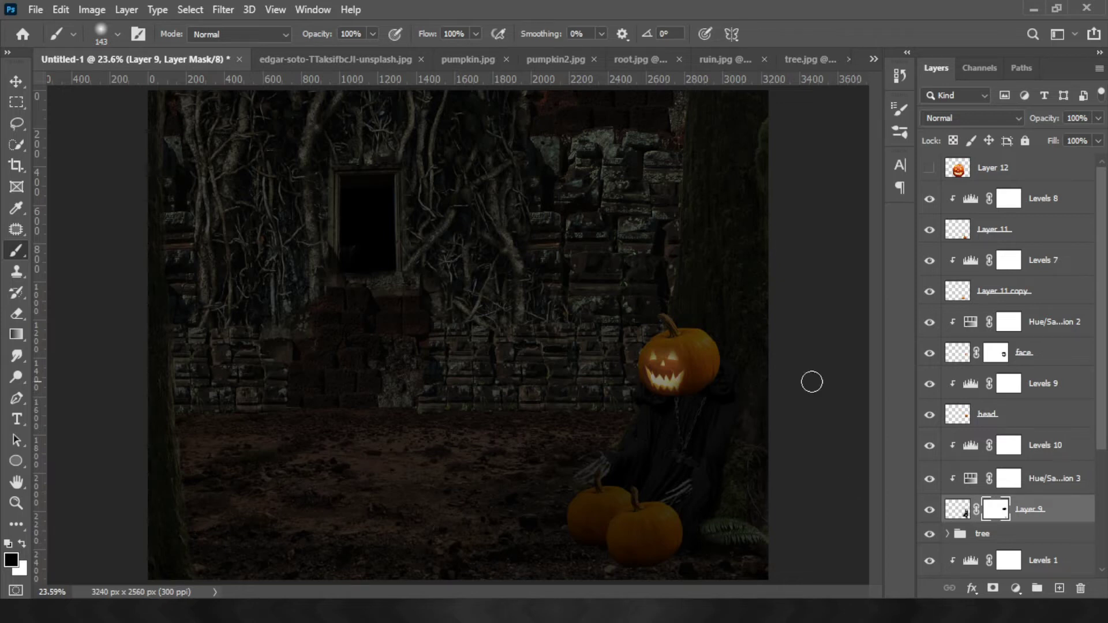
# Group the layers from Levels 8 to Layer 9 into a group named 'pumpkin'
pyautogui.click(959, 231)
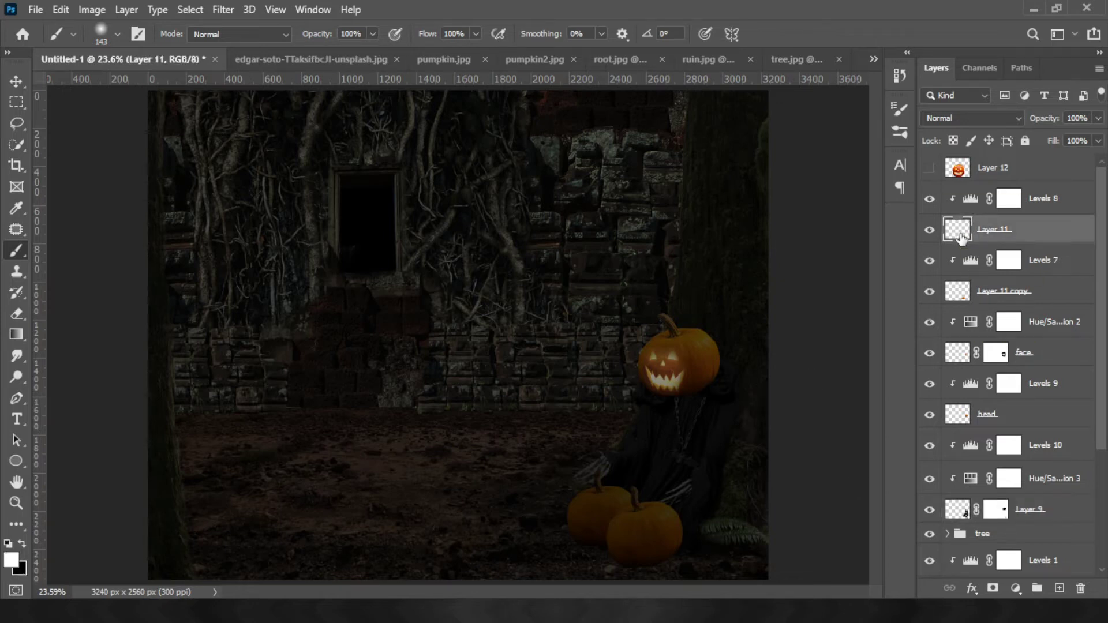
pyautogui.keyDown('shift'); pyautogui.click(1012, 506); pyautogui.keyUp('shift')
pyautogui.hotkey('ctrl', 'g')
pyautogui.doubleClick(987, 192)
pyautogui.write('pumpkin')
pyautogui.press('Return')
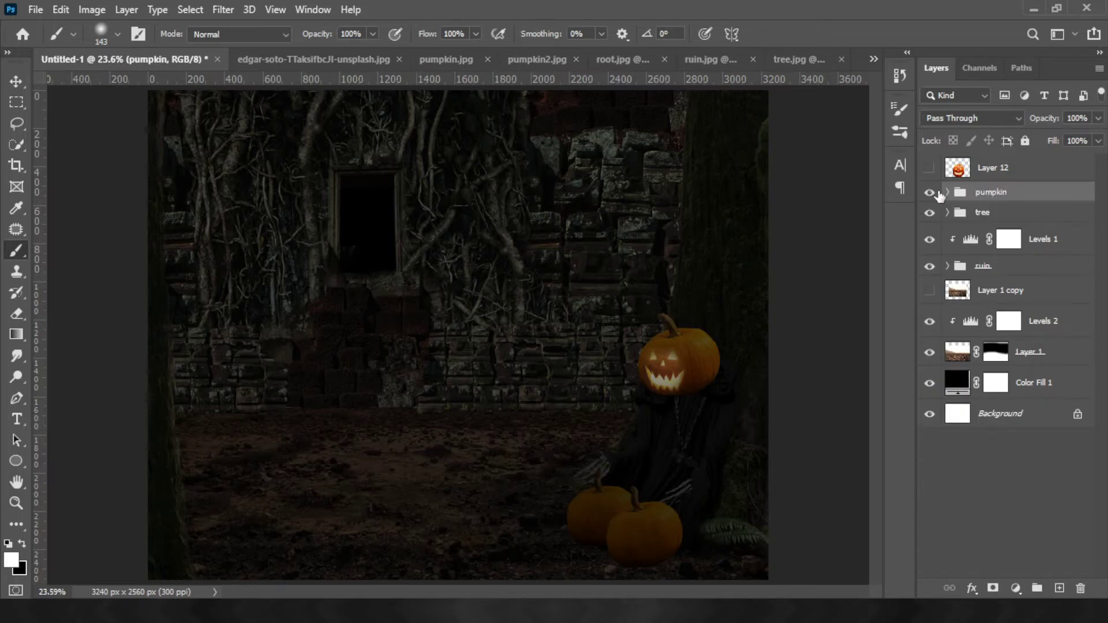
pyautogui.click(948, 266)
pyautogui.scroll(-3, 981, 289)
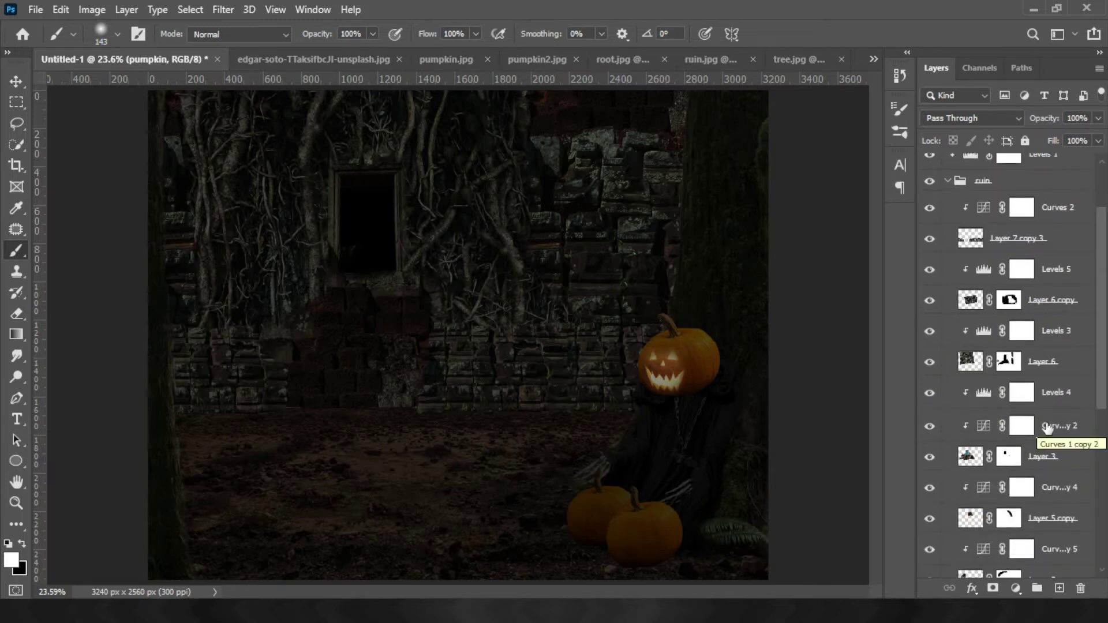
# Move Layer 3 to the top of the ruin group and copy a lassoed rubble chunk to a new layer
pyautogui.click(970, 458)
pyautogui.hotkey('ctrl', 'j')
pyautogui.moveTo(970, 457); pyautogui.dragTo(975, 205)
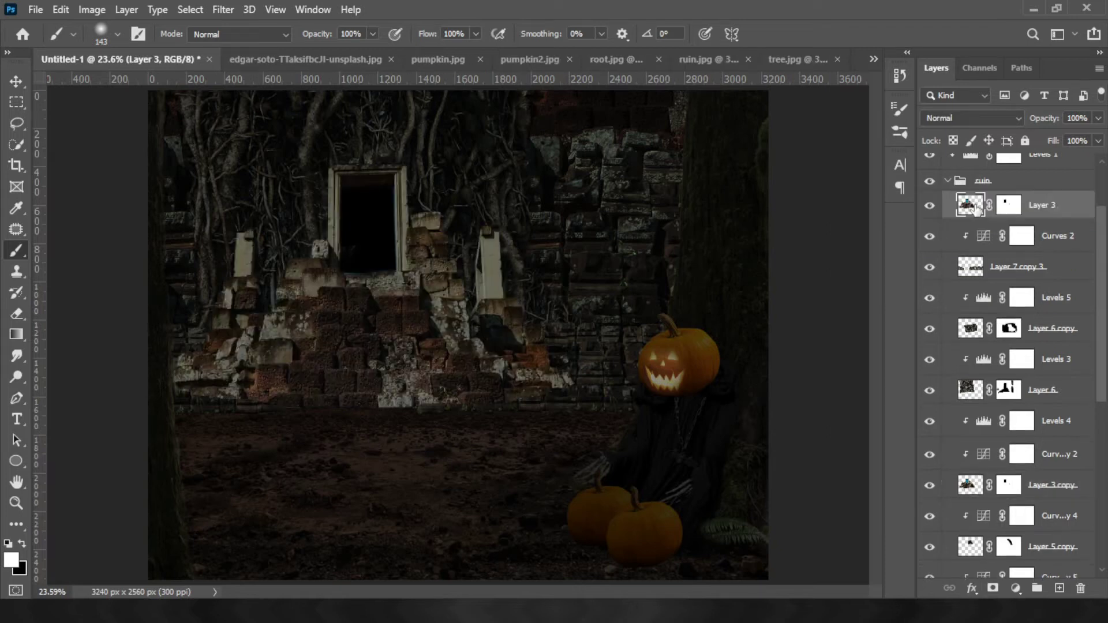
pyautogui.press('l')
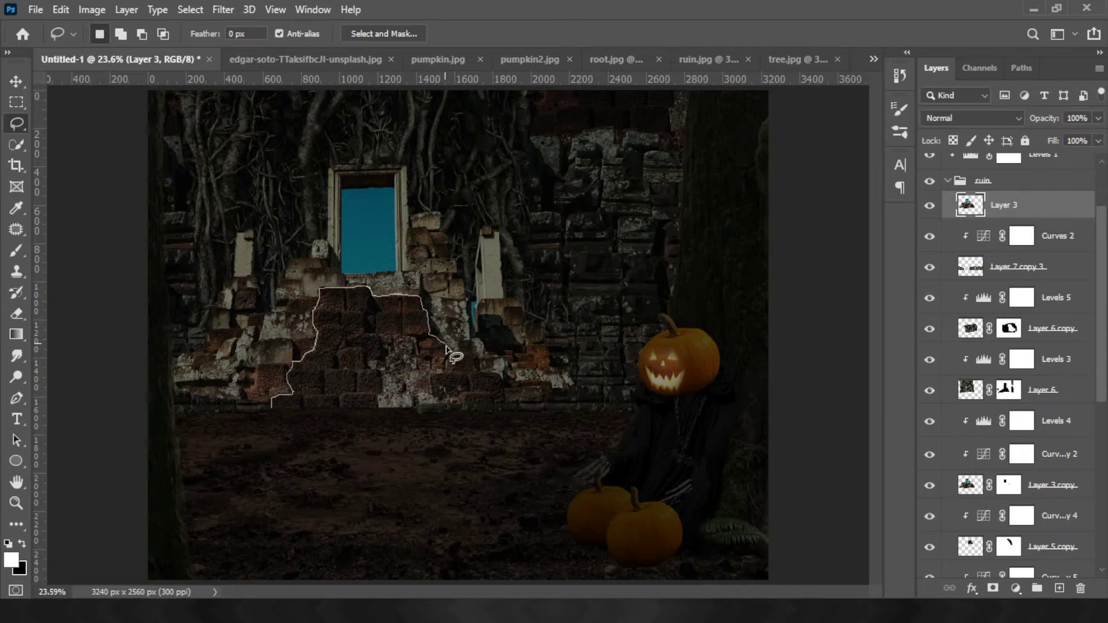
pyautogui.moveTo(559, 389); pyautogui.dragTo(272, 407)
pyautogui.hotkey('ctrl', 'j')
pyautogui.click(929, 233)
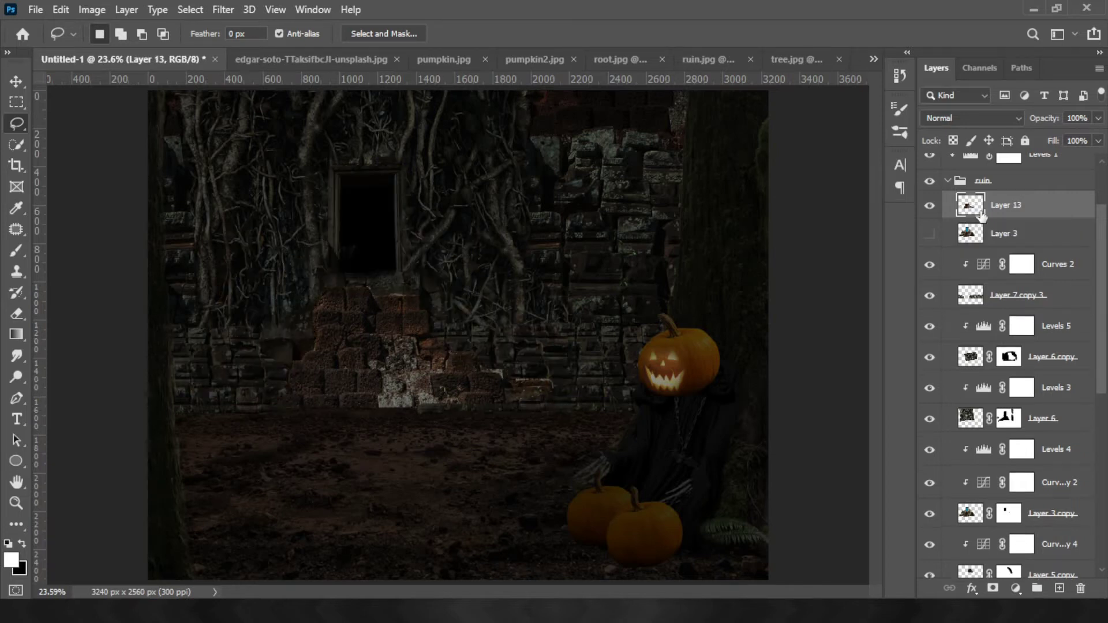
# Flip the rubble chunk vertically, tilt it slightly and move it toward the lower left
pyautogui.hotkey('ctrl', 't')
pyautogui.moveTo(393, 332); pyautogui.dragTo(306, 409)
pyautogui.moveTo(478, 335); pyautogui.dragTo(468, 327)
pyautogui.rightClick(361, 423)
pyautogui.click(396, 411)
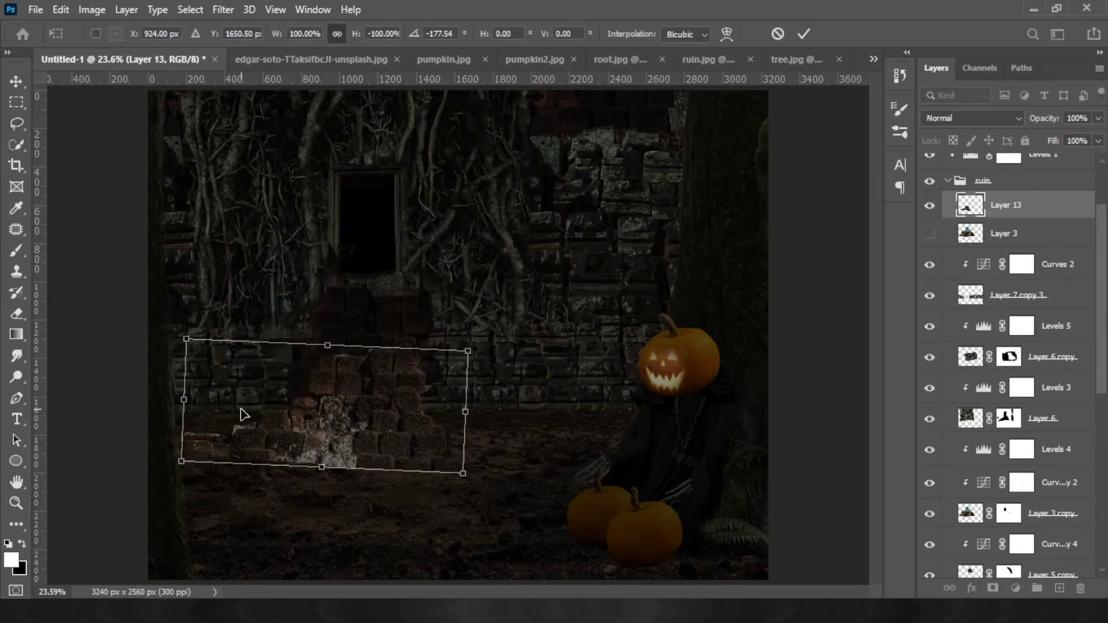
pyautogui.click(804, 34)
# Copy another lassoed group of stones to a new layer, rotated about -19° and moved down-left
pyautogui.moveTo(360, 374); pyautogui.dragTo(346, 397)
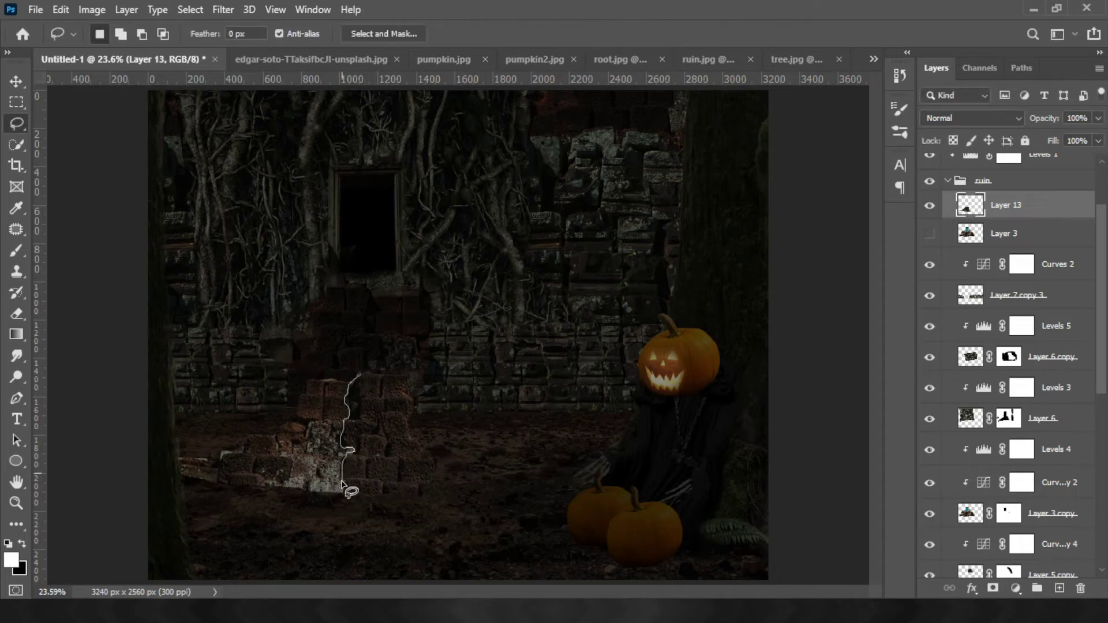
pyautogui.moveTo(343, 486); pyautogui.dragTo(363, 374)
pyautogui.hotkey('ctrl', 'j')
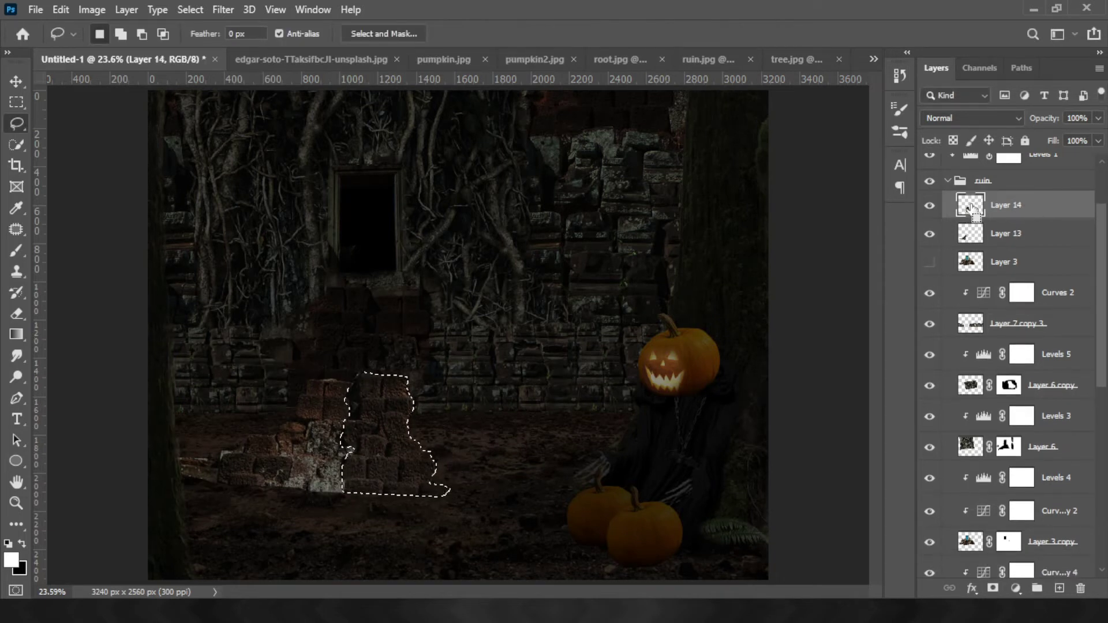
pyautogui.hotkey('ctrl', 't')
pyautogui.moveTo(527, 384); pyautogui.dragTo(508, 439)
pyautogui.moveTo(473, 404); pyautogui.dragTo(391, 436)
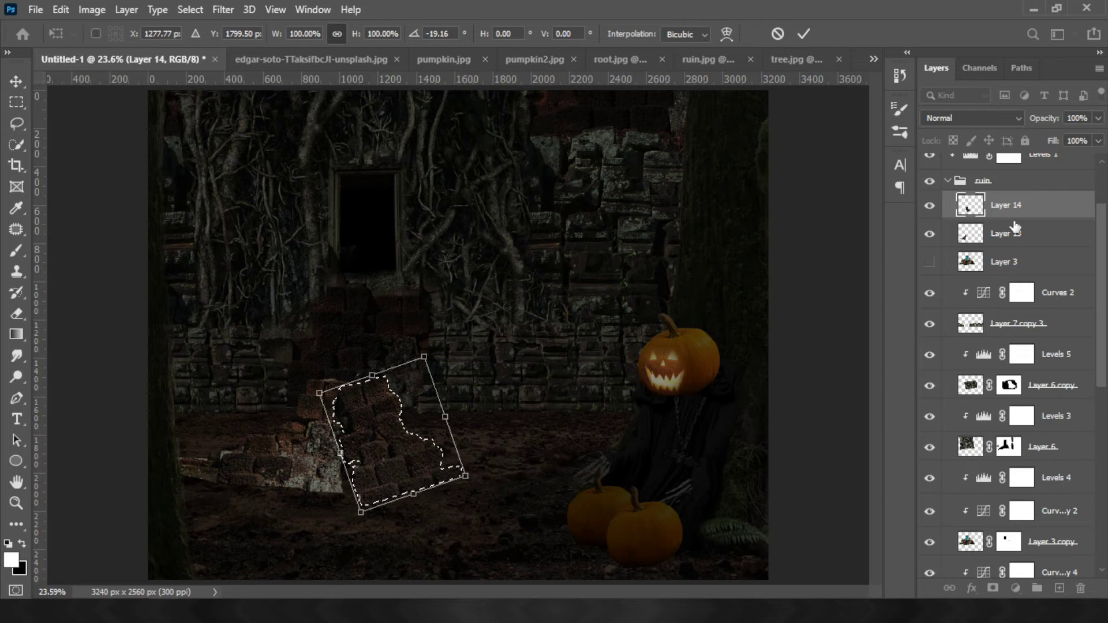
pyautogui.click(1005, 233)
# Rotate the Layer 13 chunk to about 19.5° and the Layer 14 stones to about -44°
pyautogui.hotkey('ctrl', 't')
pyautogui.moveTo(467, 379); pyautogui.dragTo(478, 445)
pyautogui.moveTo(347, 444); pyautogui.dragTo(329, 452)
pyautogui.press('Return')
pyautogui.hotkey('alt', ']')
pyautogui.hotkey('ctrl', 't')
pyautogui.moveTo(322, 375); pyautogui.dragTo(275, 449)
pyautogui.moveTo(450, 459); pyautogui.dragTo(408, 450)
pyautogui.press('Return')
# Reposition the Layer 13 chunk so it sits on the ground
pyautogui.hotkey('alt', '[')
pyautogui.hotkey('ctrl', 't')
pyautogui.moveTo(335, 411)
pyautogui.mouseDown()
pyautogui.moveTo(345, 393)
pyautogui.moveTo(383, 391)
pyautogui.mouseUp()
pyautogui.press('Return')
pyautogui.hotkey('alt', ']')
pyautogui.hotkey('ctrl', 't')
# Add a layer mask to Layer 13 and delete an unwanted rock within the selection
pyautogui.press('Return')
pyautogui.click(1016, 235)
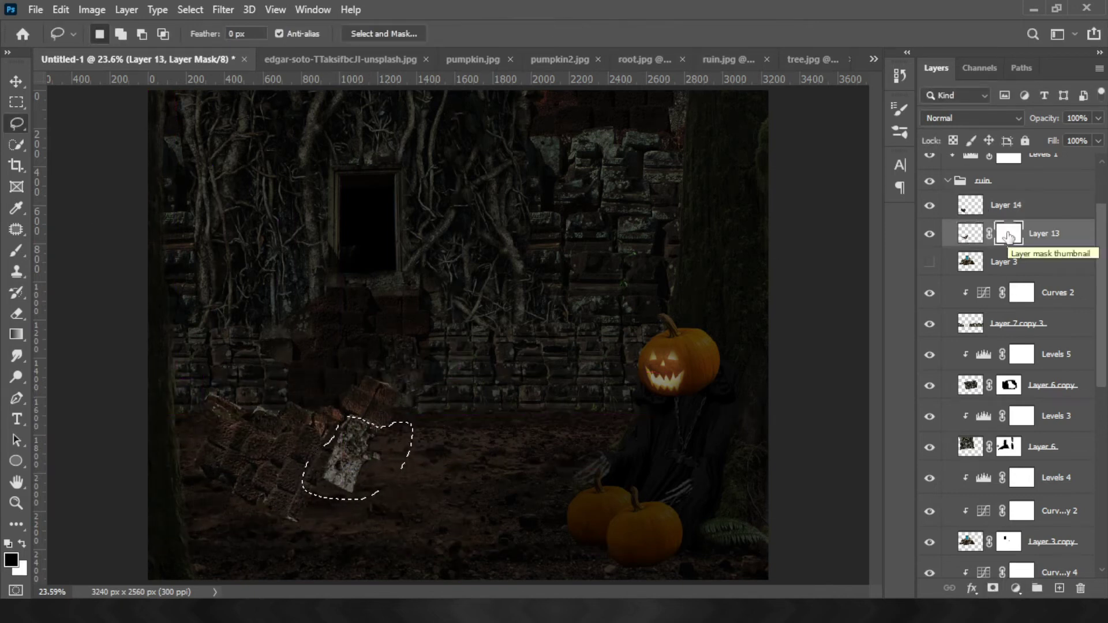
pyautogui.press('x')
pyautogui.press('Delete')
pyautogui.click(971, 234)
# Warp the Layer 13 chunk by bending its top-right edge
pyautogui.hotkey('ctrl', 't')
pyautogui.click(687, 33)
pyautogui.moveTo(467, 376)
pyautogui.mouseDown()
pyautogui.moveTo(444, 530)
pyautogui.moveTo(504, 426)
pyautogui.moveTo(479, 507)
pyautogui.mouseUp()
pyautogui.click(804, 33)
# Shift the Layer 14 stones about 200 px right and delete their lower-right tip
pyautogui.hotkey('alt', ']')
pyautogui.hotkey('ctrl', 't')
pyautogui.moveTo(305, 474)
pyautogui.mouseDown()
pyautogui.moveTo(420, 482)
pyautogui.moveTo(456, 433)
pyautogui.mouseUp()
pyautogui.press('Return')
pyautogui.press('Delete')
pyautogui.hotkey('ctrl', 'd')
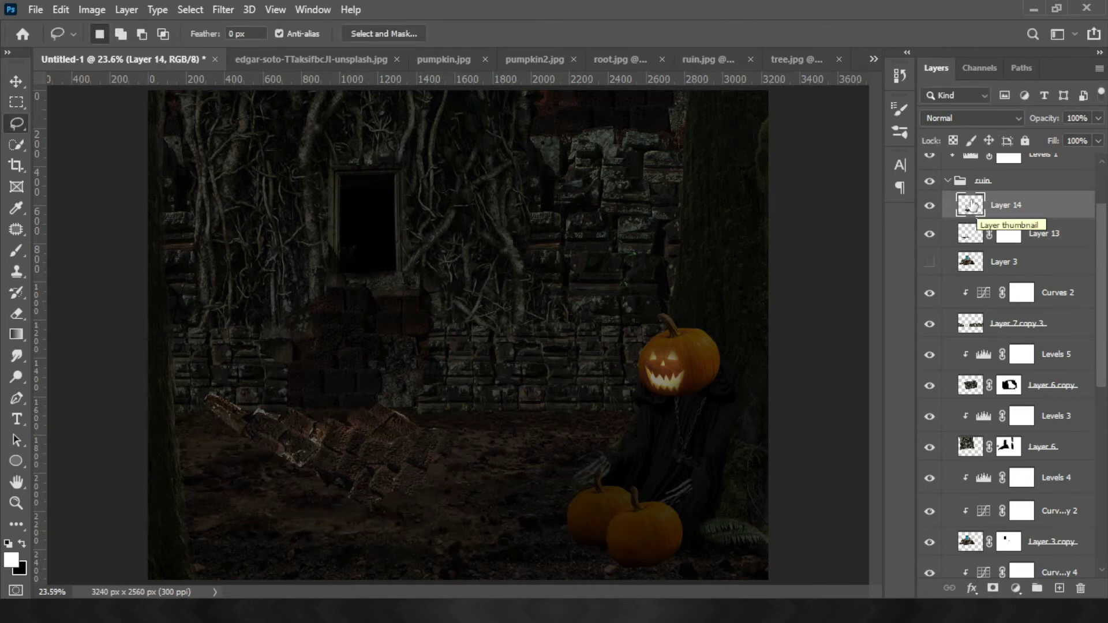
# Duplicate the Layer 14 stones, moved left, enlarged to about 120% and rotated along the ground
pyautogui.hotkey('ctrl', 'j')
pyautogui.hotkey('ctrl', 't')
pyautogui.moveTo(379, 473); pyautogui.dragTo(218, 478)
pyautogui.moveTo(292, 508); pyautogui.dragTo(323, 524)
pyautogui.moveTo(338, 420); pyautogui.dragTo(354, 426)
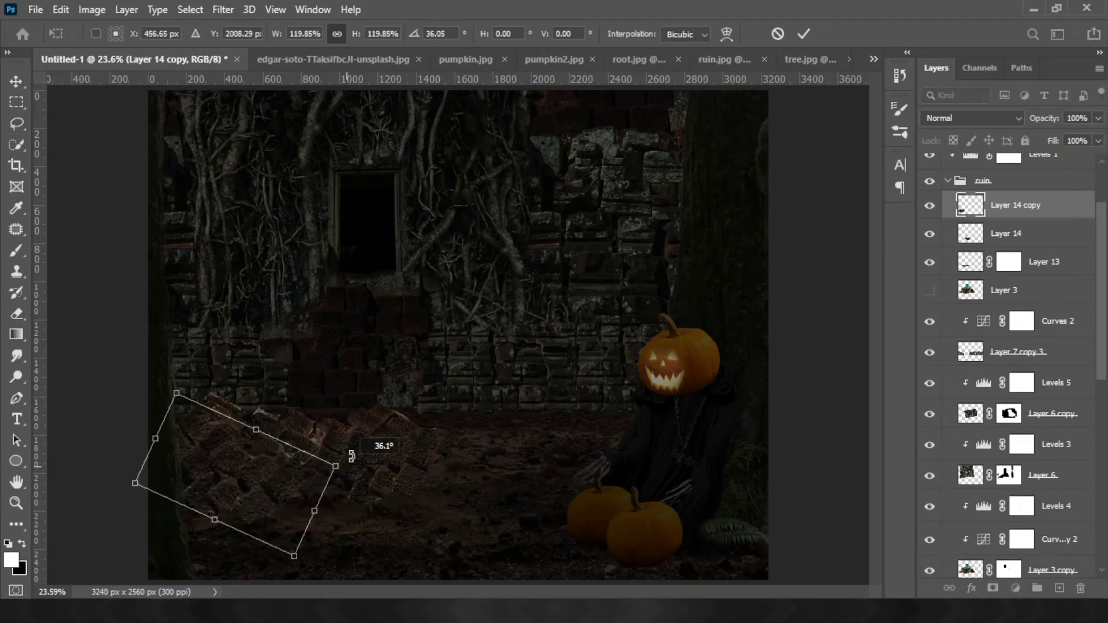
pyautogui.moveTo(292, 485); pyautogui.dragTo(274, 474)
pyautogui.press('Return')
# Warp the Layer 13 chunk, stretching its left side outward and reshaping its curve
pyautogui.hotkey('alt', '[')
pyautogui.hotkey('alt', '[')
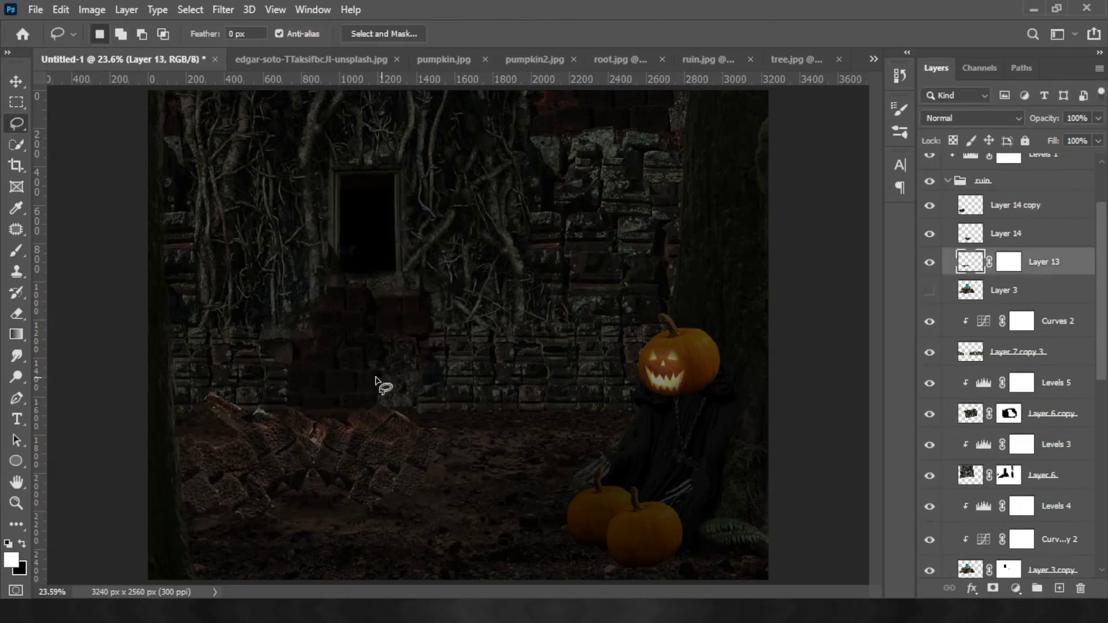
pyautogui.hotkey('ctrl', 't')
pyautogui.moveTo(203, 525); pyautogui.dragTo(176, 524)
pyautogui.moveTo(203, 391); pyautogui.dragTo(166, 414)
pyautogui.moveTo(304, 397); pyautogui.dragTo(396, 384)
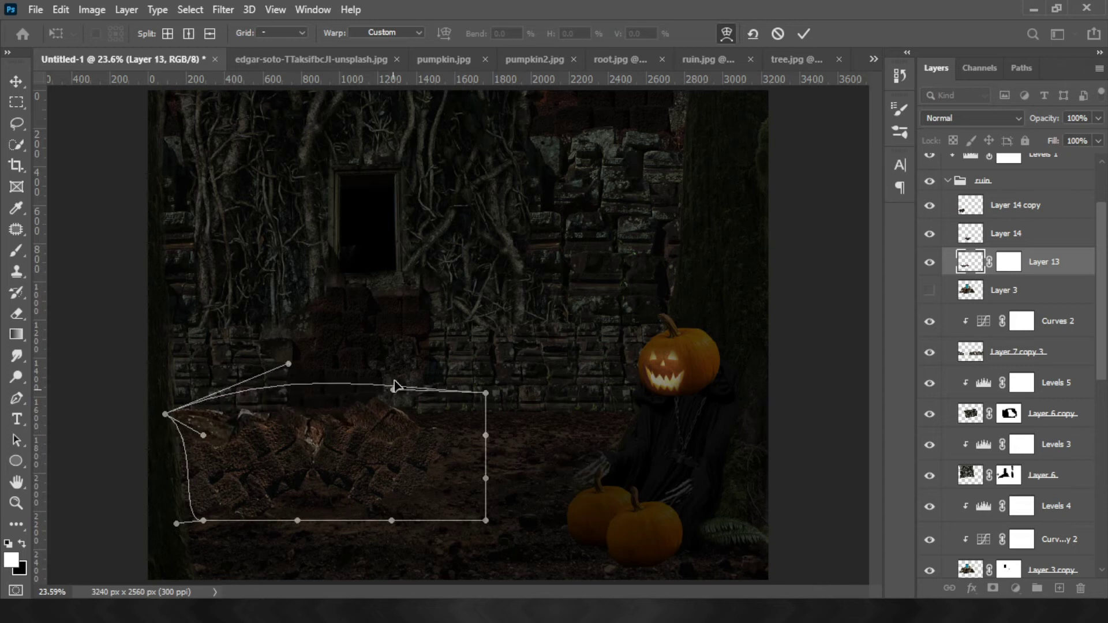
pyautogui.press('Return')
pyautogui.press('l')
pyautogui.click(973, 234)
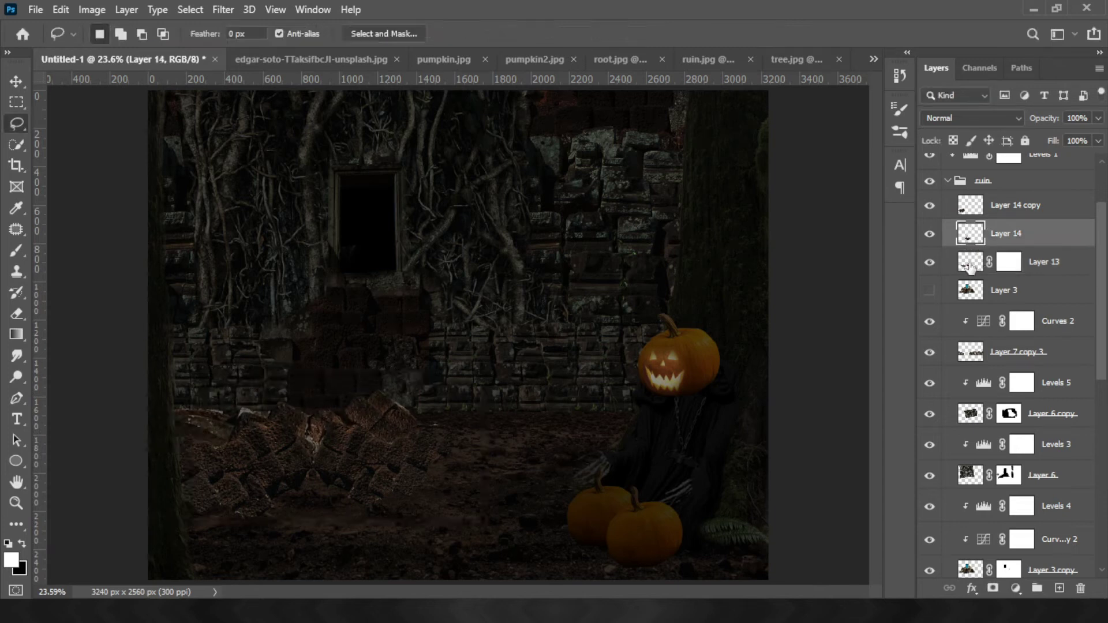
# Add a layer mask to Layer 14 and get a black brush ready for masking
pyautogui.keyDown('ctrl'); pyautogui.click(970, 233); pyautogui.keyUp('ctrl')
pyautogui.click(993, 588)
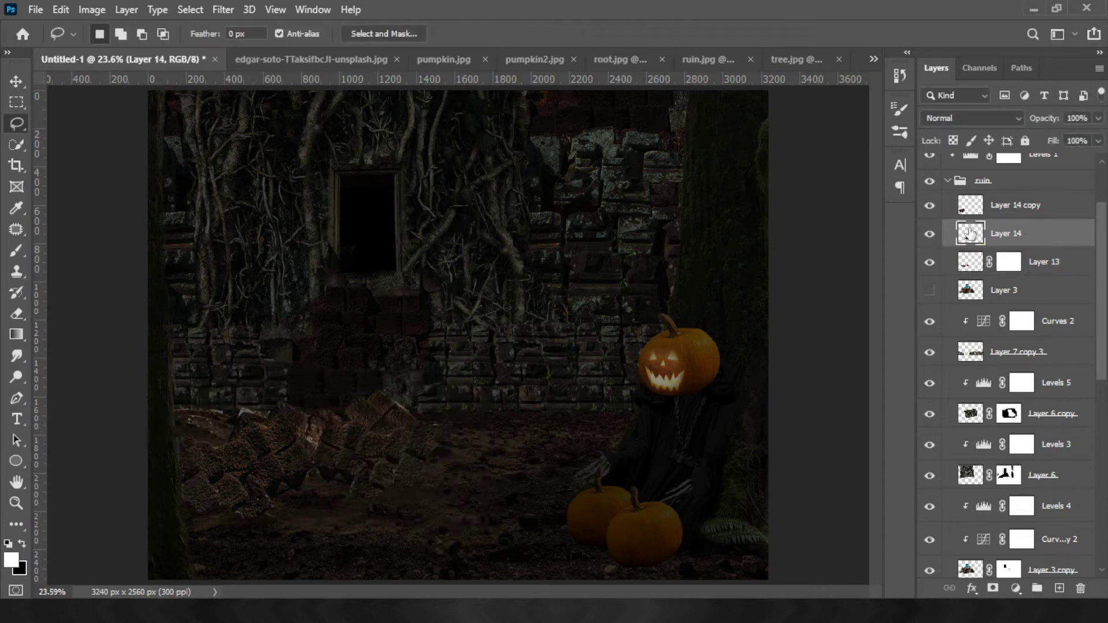
pyautogui.press('x')
pyautogui.press('b')
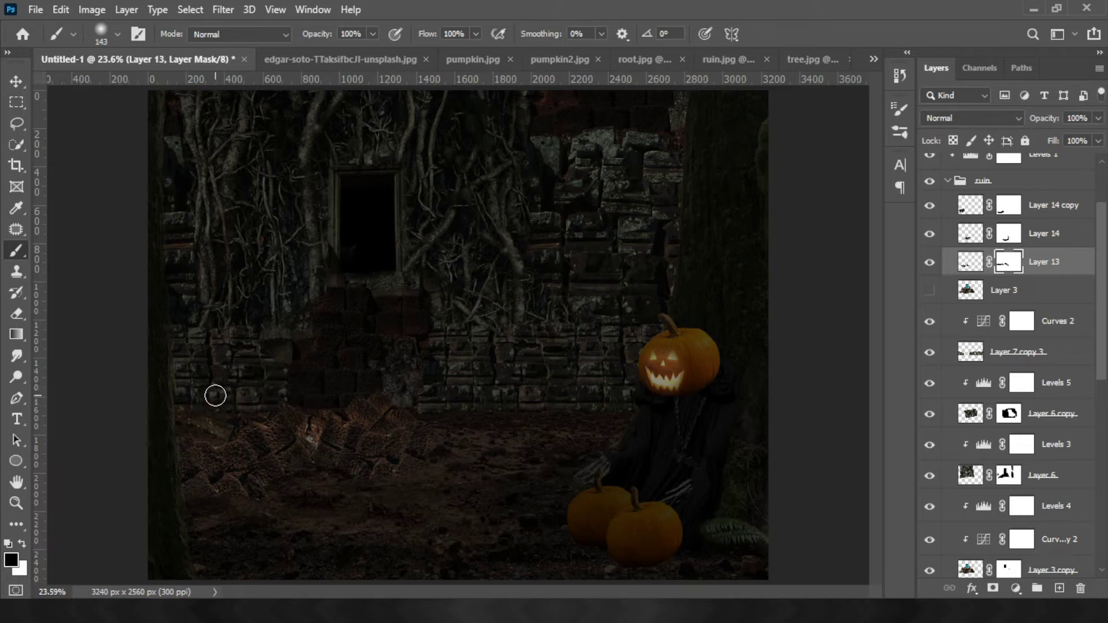
# Add a clipped Levels and a Hue/Saturation with saturation +28 and lightness -10
pyautogui.click(1016, 588)
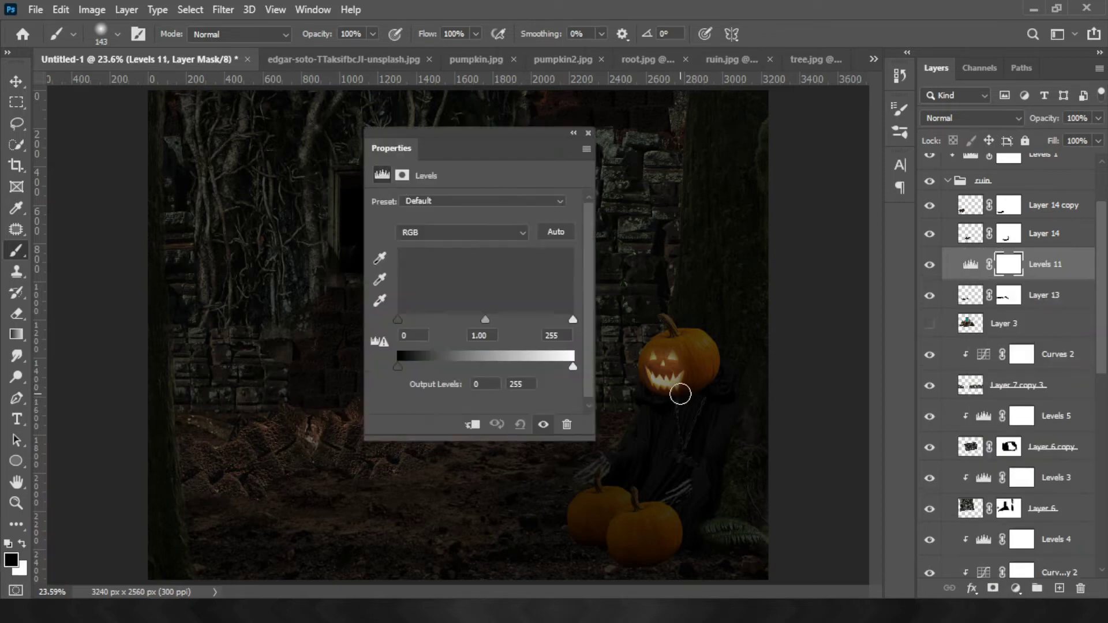
pyautogui.hotkey('ctrl', 'alt', 'g')
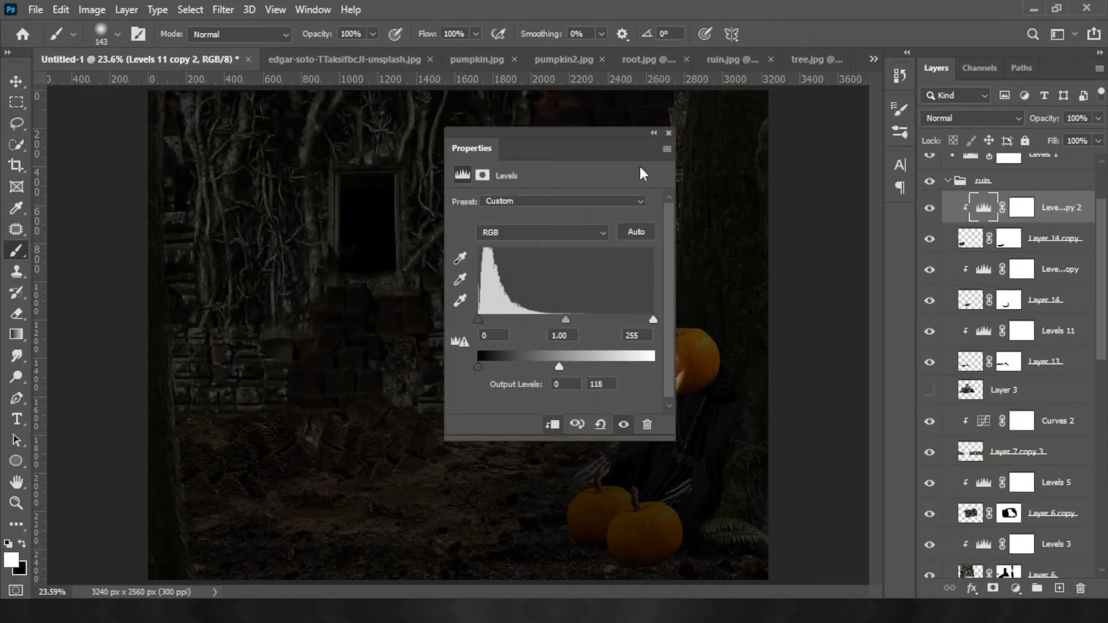
pyautogui.click(1008, 325)
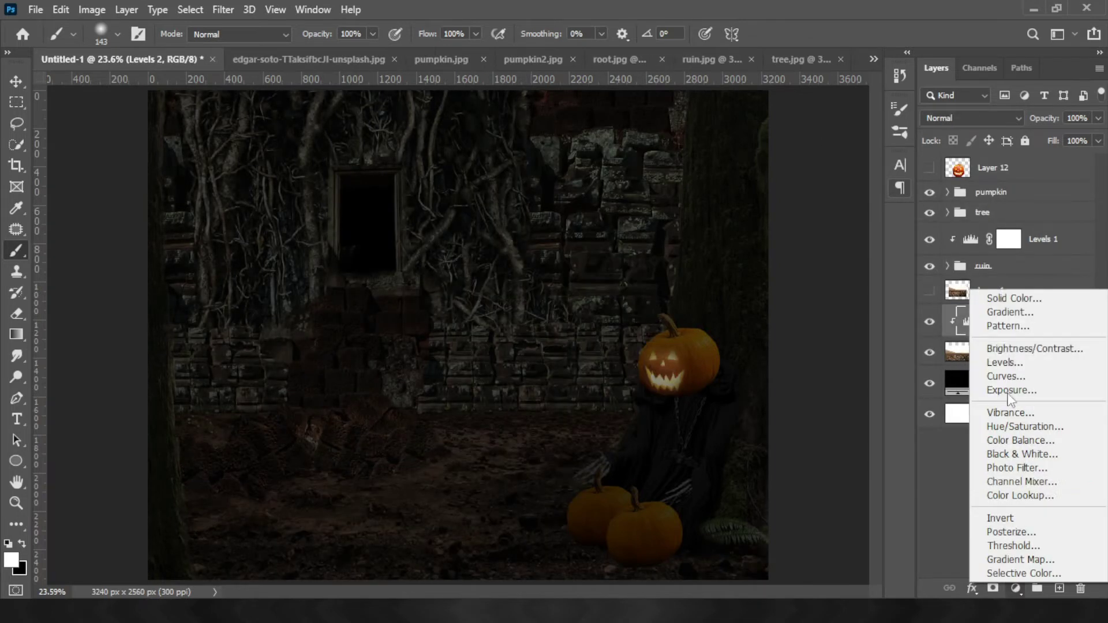
pyautogui.click(1016, 426)
pyautogui.moveTo(584, 150); pyautogui.dragTo(710, 144)
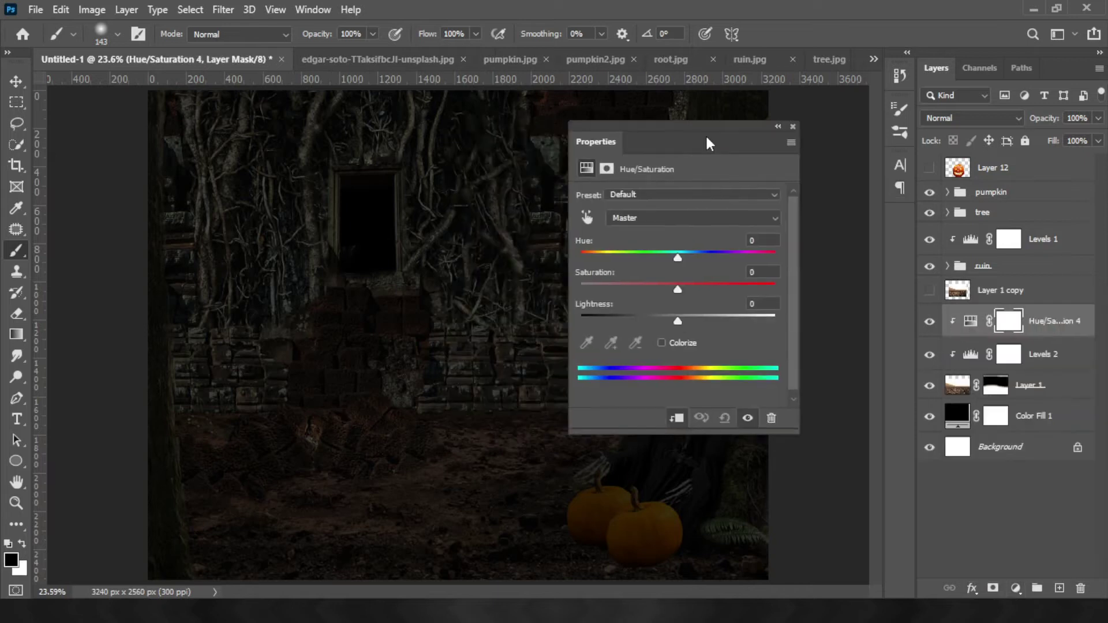
pyautogui.moveTo(677, 321); pyautogui.dragTo(635, 320)
pyautogui.moveTo(678, 289)
pyautogui.mouseDown()
pyautogui.moveTo(719, 291)
pyautogui.moveTo(638, 291)
pyautogui.moveTo(659, 320)
pyautogui.mouseUp()
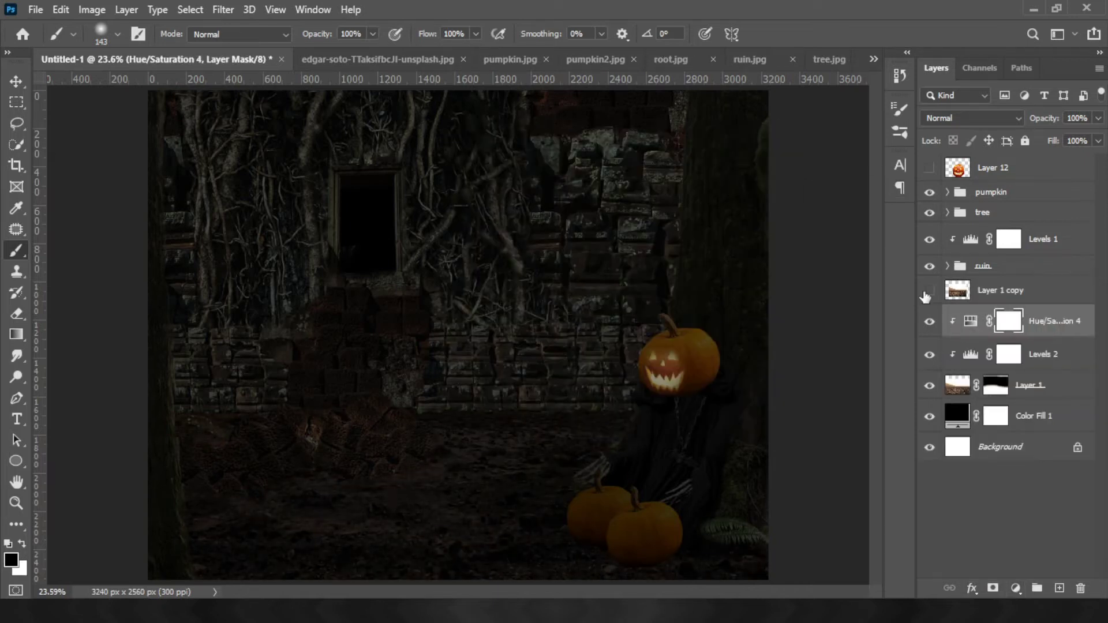
# Hide Layer 1 copy and paint out part of the Hue/Saturation 4 mask at 53% brush opacity
pyautogui.click(929, 291)
pyautogui.moveTo(481, 508)
pyautogui.mouseDown()
pyautogui.moveTo(431, 500)
pyautogui.moveTo(342, 517)
pyautogui.mouseUp()
pyautogui.press('5')
pyautogui.press('3')
# Move Layer 1 copy into the ruin group, merge the ruin layers, and add Hue/Saturation at -38 saturation
pyautogui.moveTo(999, 290)
pyautogui.mouseDown()
pyautogui.moveTo(1071, 572)
pyautogui.moveTo(982, 266)
pyautogui.mouseUp()
pyautogui.click(947, 266)
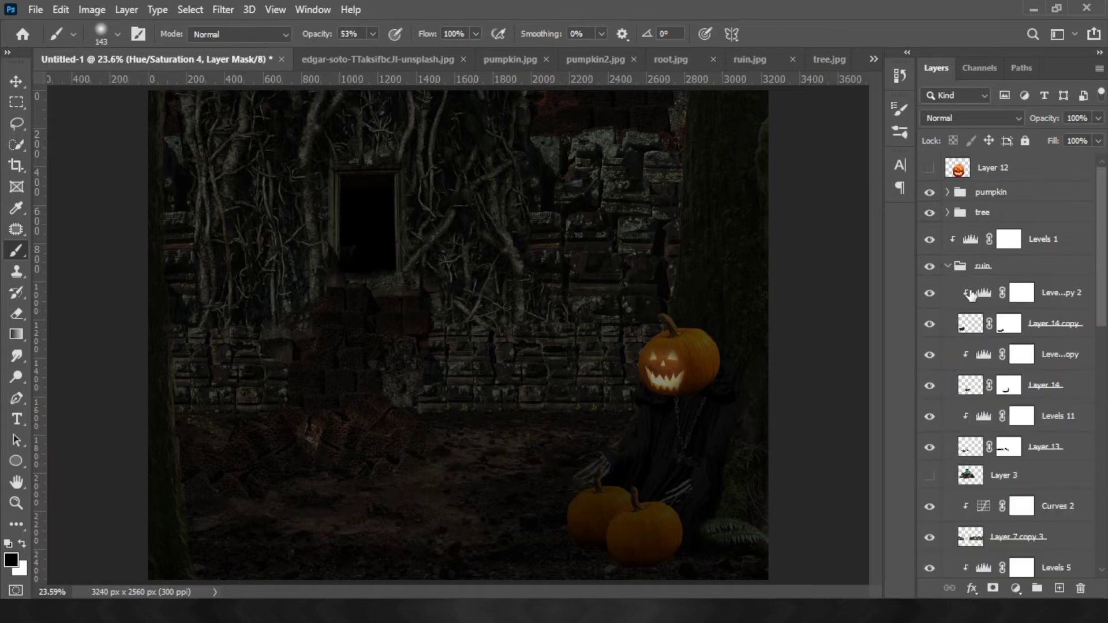
pyautogui.rightClick(969, 453)
pyautogui.click(1081, 478)
pyautogui.click(1016, 438)
pyautogui.moveTo(680, 316); pyautogui.dragTo(679, 321)
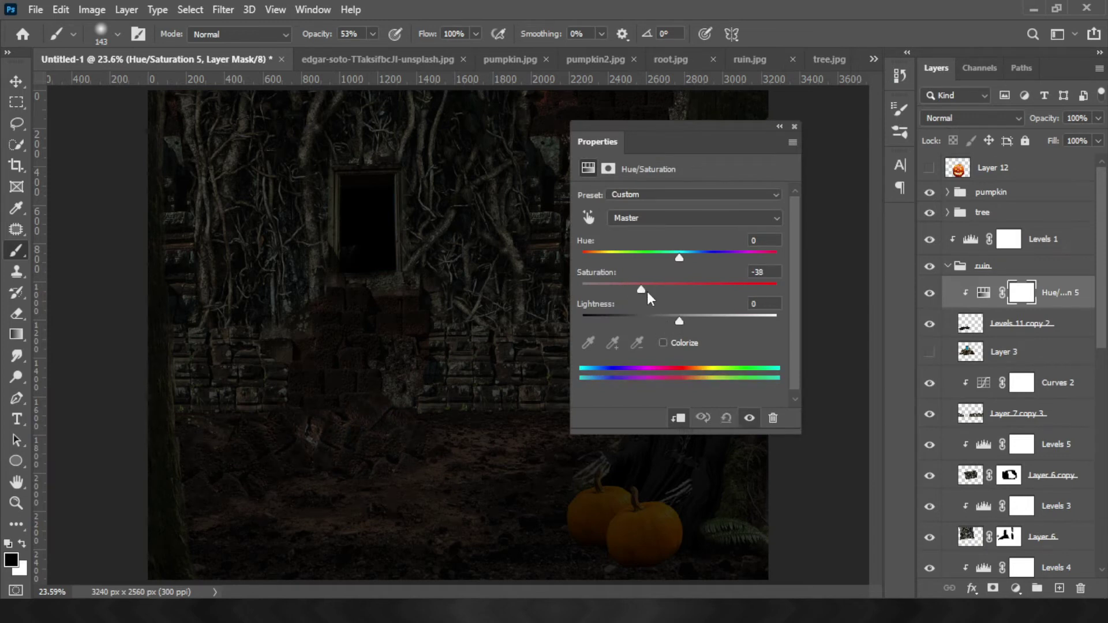
pyautogui.click(794, 126)
pyautogui.click(947, 267)
# Add Hue/Saturation 6 clipped to the ruin with hue +25, saturation -42, lightness -8
pyautogui.click(971, 239)
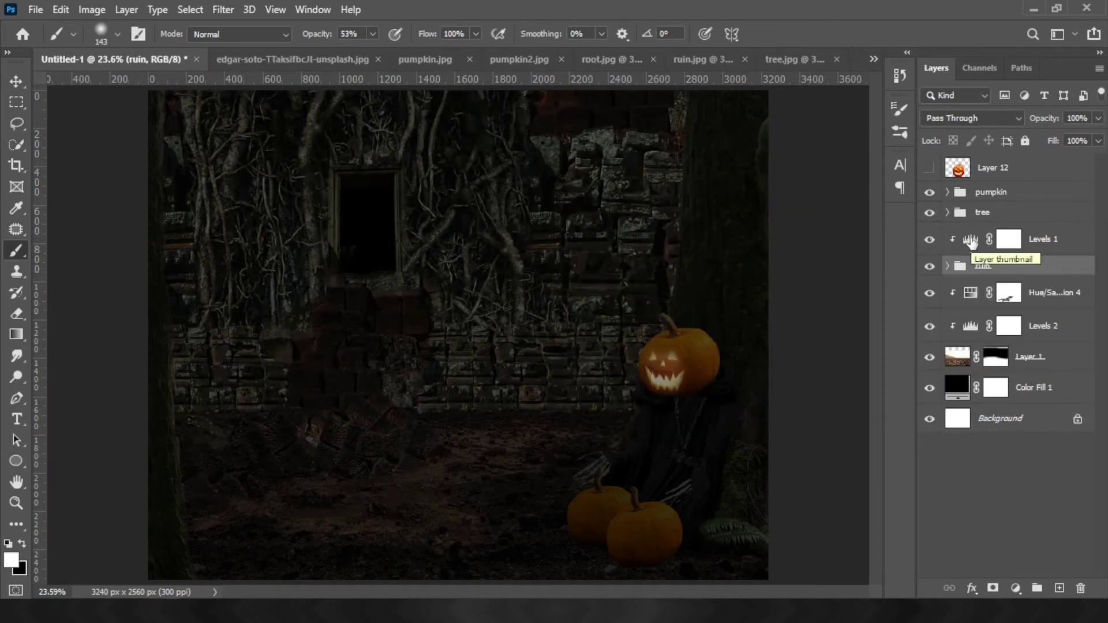
pyautogui.moveTo(679, 289); pyautogui.dragTo(750, 289)
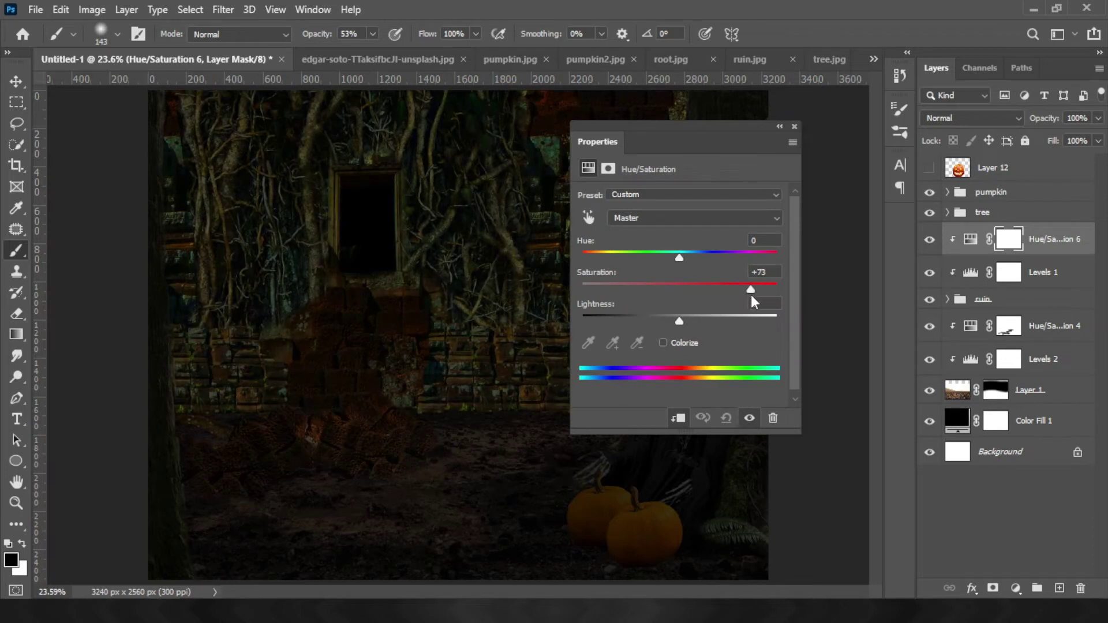
pyautogui.moveTo(969, 242); pyautogui.dragTo(974, 289)
pyautogui.moveTo(680, 321); pyautogui.dragTo(671, 321)
pyautogui.moveTo(680, 258); pyautogui.dragTo(704, 258)
pyautogui.moveTo(750, 289)
pyautogui.mouseDown()
pyautogui.moveTo(638, 289)
pyautogui.moveTo(669, 321)
pyautogui.moveTo(647, 289)
pyautogui.mouseUp()
pyautogui.moveTo(704, 258); pyautogui.dragTo(693, 257)
# Mask Hue/Saturation 6 off the bright tree edge and left trunk, and lower its opacity to 85%
pyautogui.press(']')
pyautogui.press(']')
pyautogui.press(']')
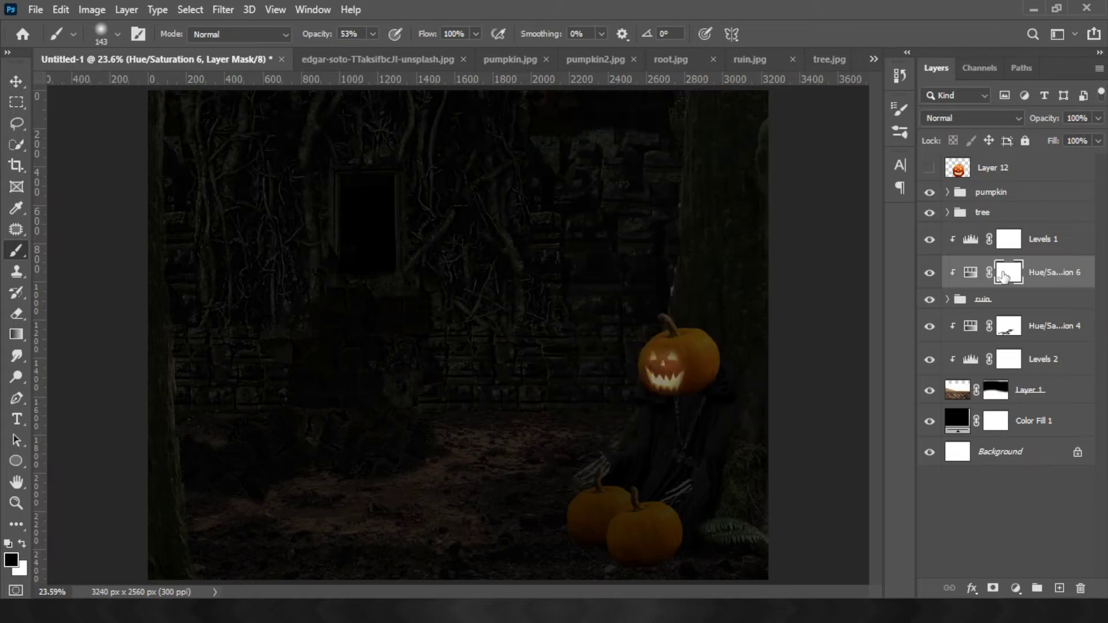
pyautogui.press(']')
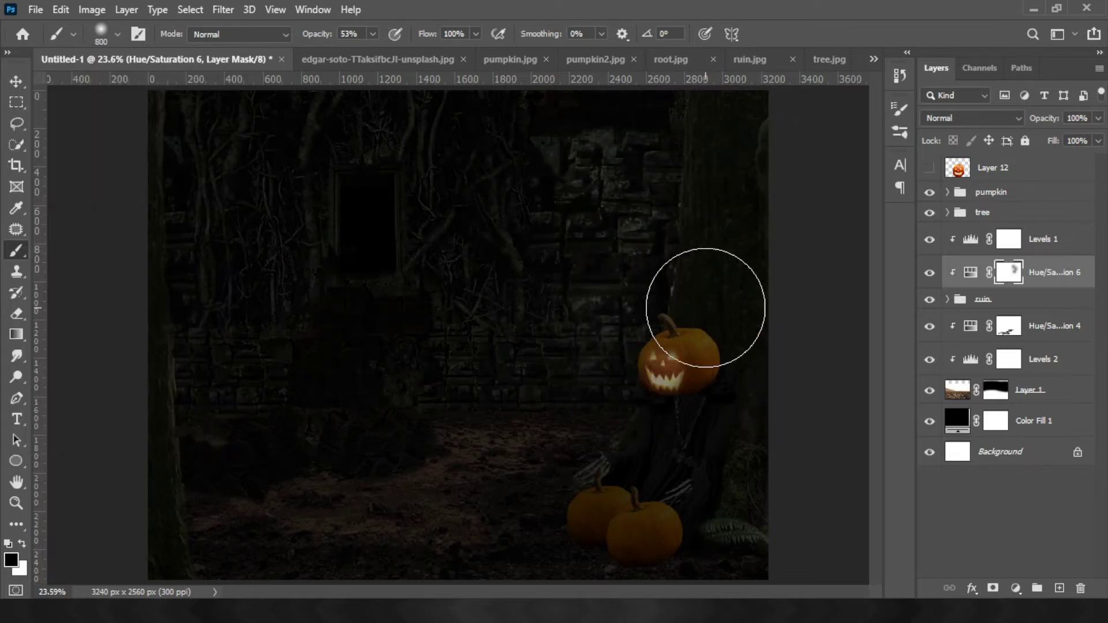
pyautogui.press('[')
pyautogui.press('[')
pyautogui.press('[')
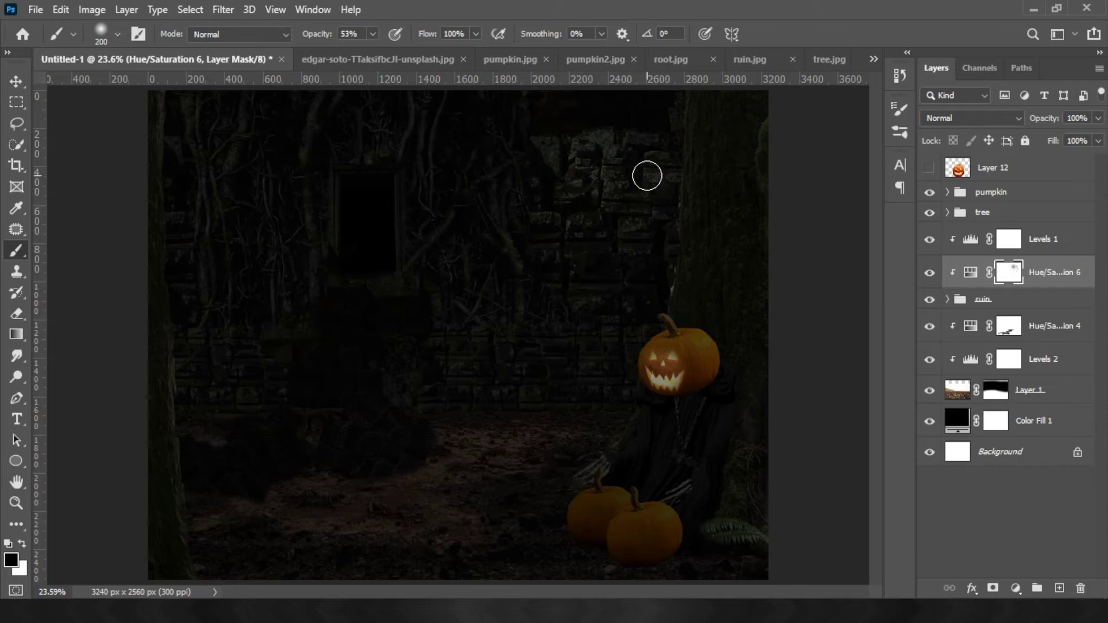
pyautogui.moveTo(669, 251); pyautogui.dragTo(554, 353)
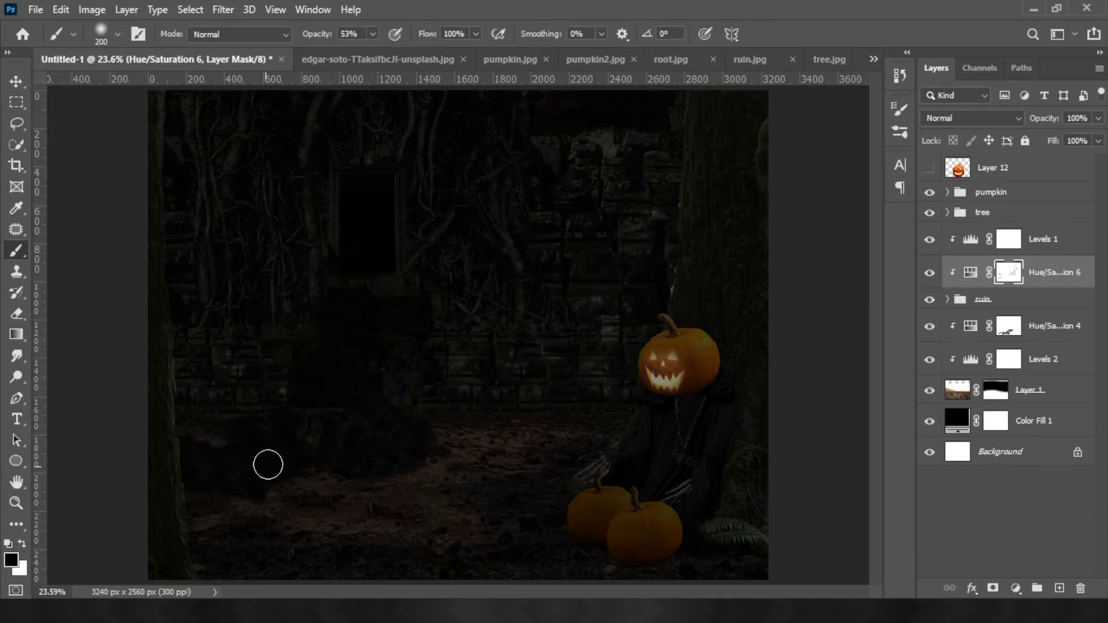
pyautogui.moveTo(204, 147); pyautogui.dragTo(202, 224)
pyautogui.moveTo(1098, 118); pyautogui.dragTo(1075, 140)
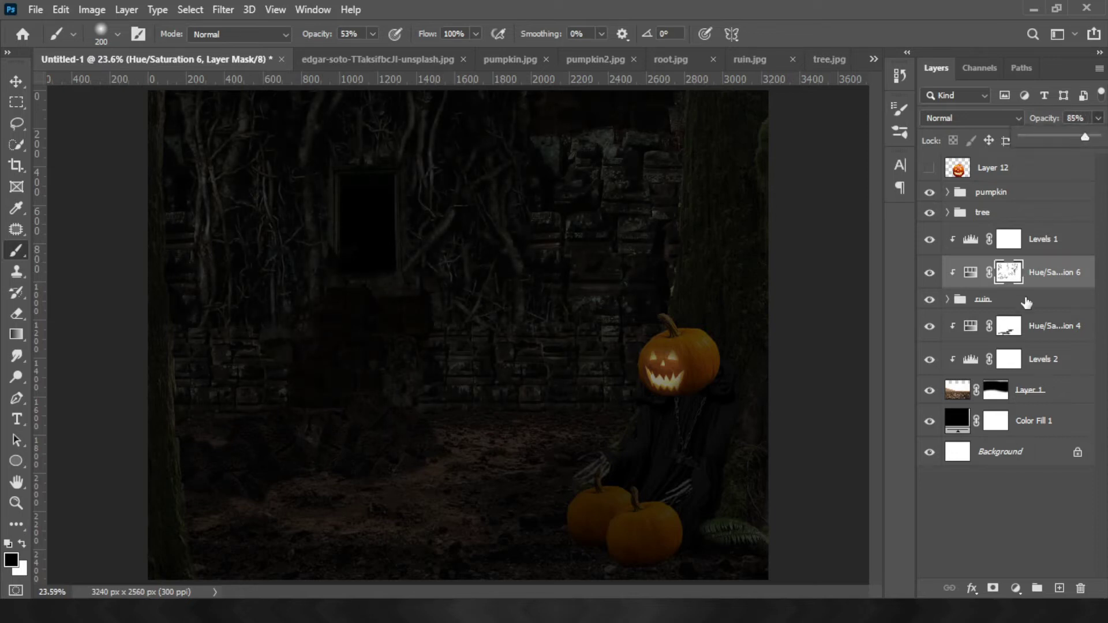
# Create a new empty layer above Layer 1 and swap the foreground and background colours
pyautogui.click(1033, 391)
pyautogui.click(1060, 589)
pyautogui.press('x')
pyautogui.press('x')
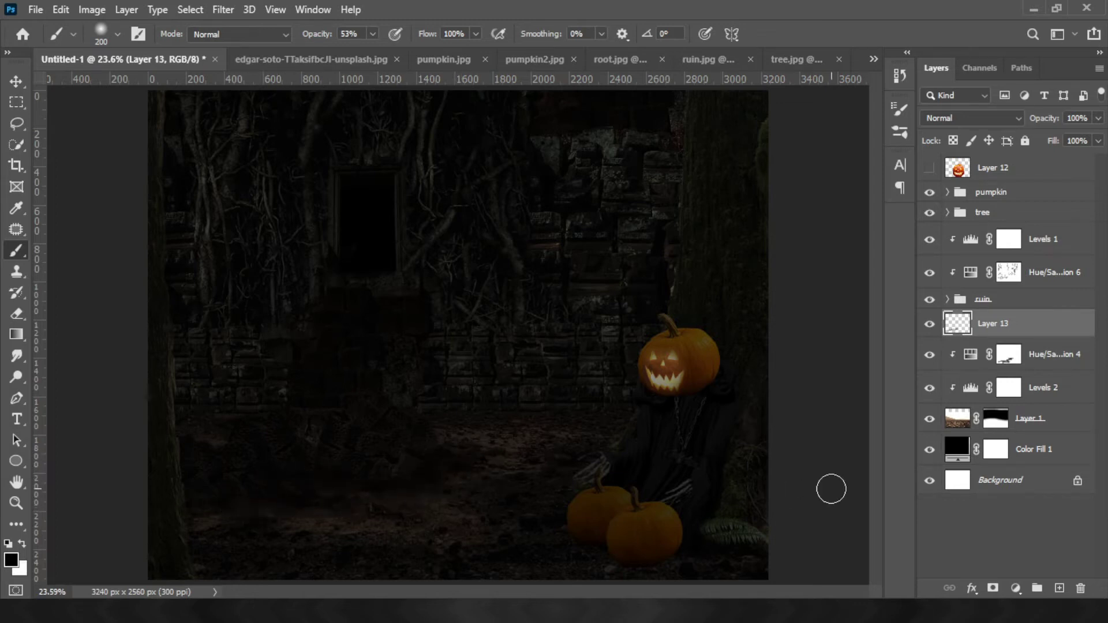
# Drop the Levels 1 white output level to 181, then bring up File Explorer
pyautogui.hotkey('alt', '[')
pyautogui.hotkey('alt', ']')
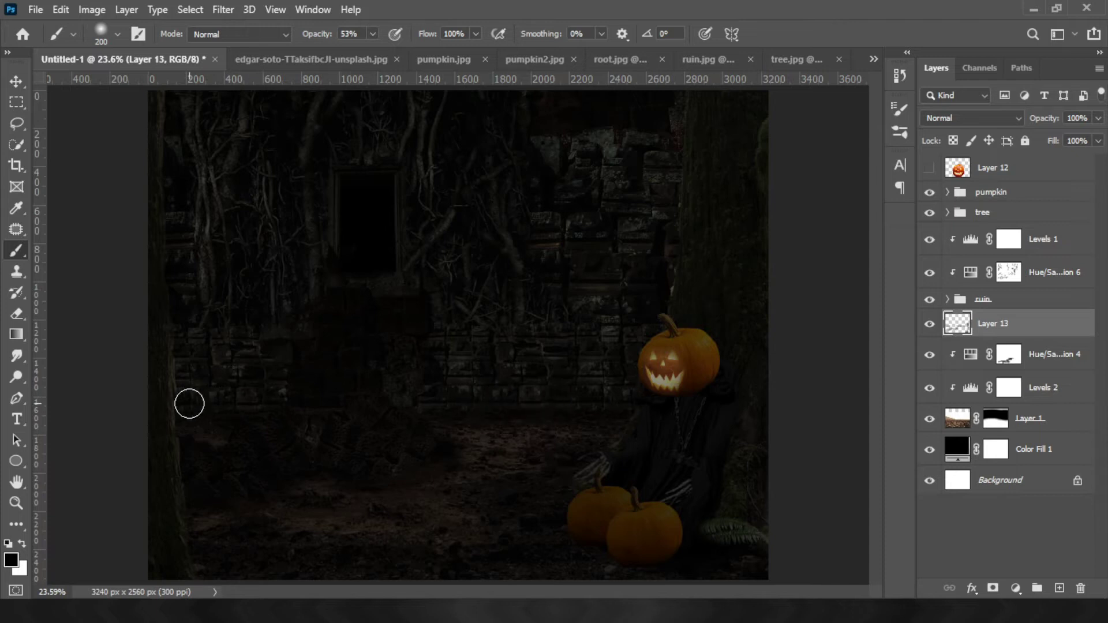
pyautogui.doubleClick(971, 239)
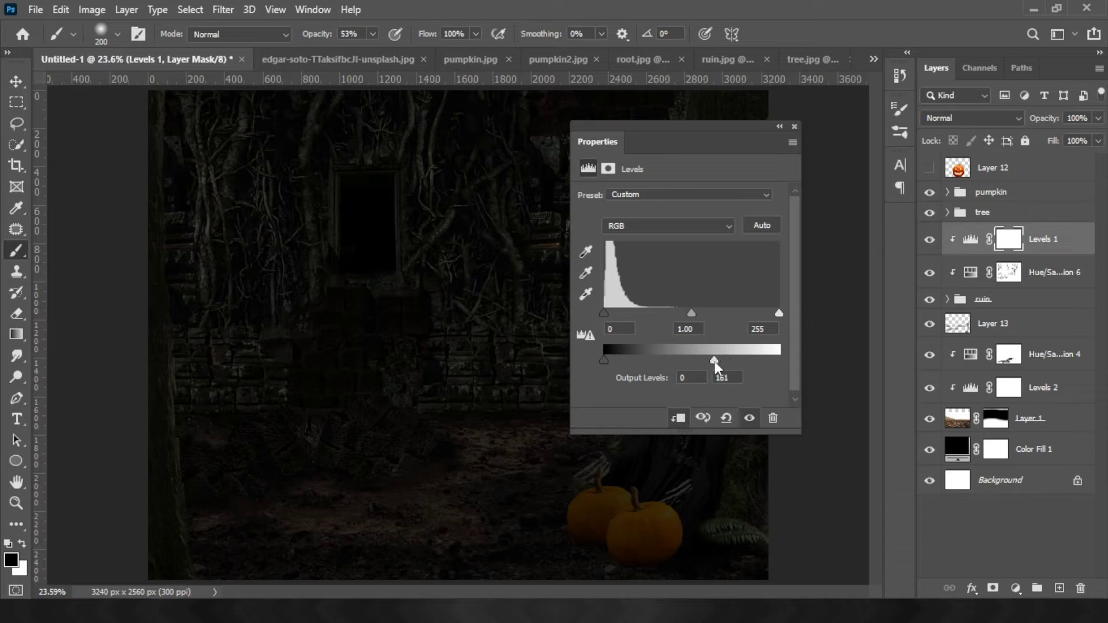
pyautogui.press('Escape')
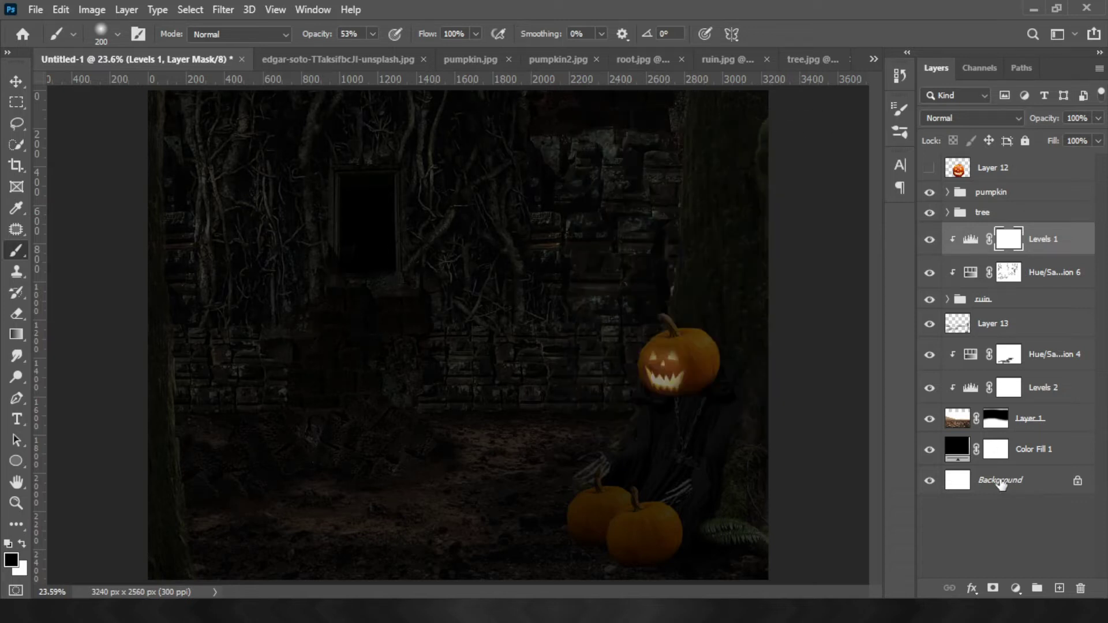
pyautogui.press('super+e')
# Copy Stars_01.jpg from img\Particle into Downloads\Editing Stock and close File Explorer
pyautogui.click(279, 288)
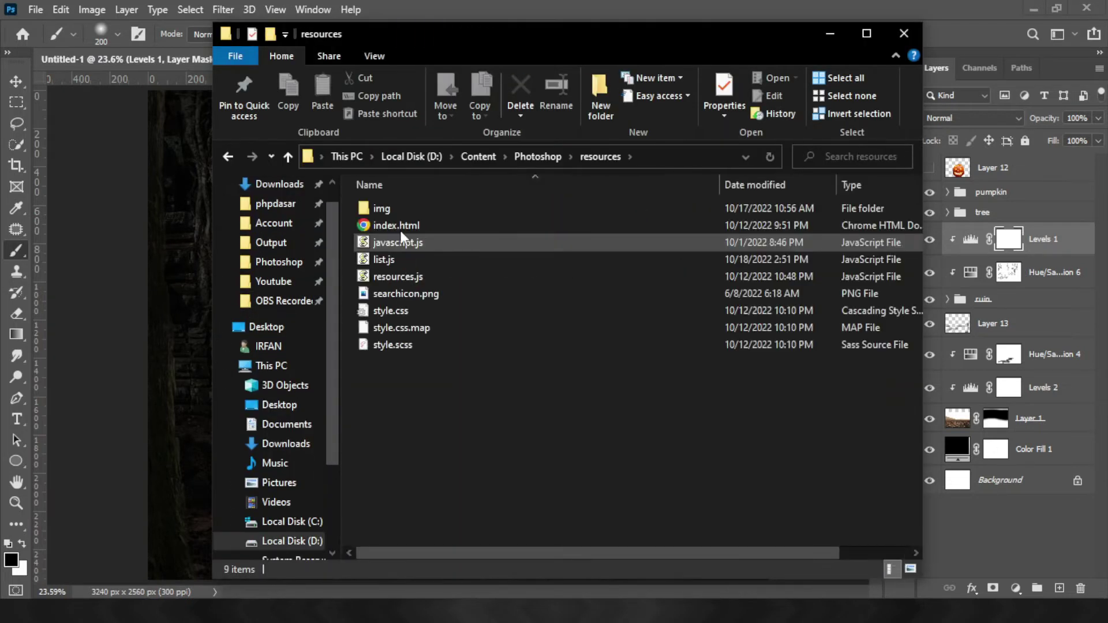
pyautogui.doubleClick(387, 209)
pyautogui.click(489, 225)
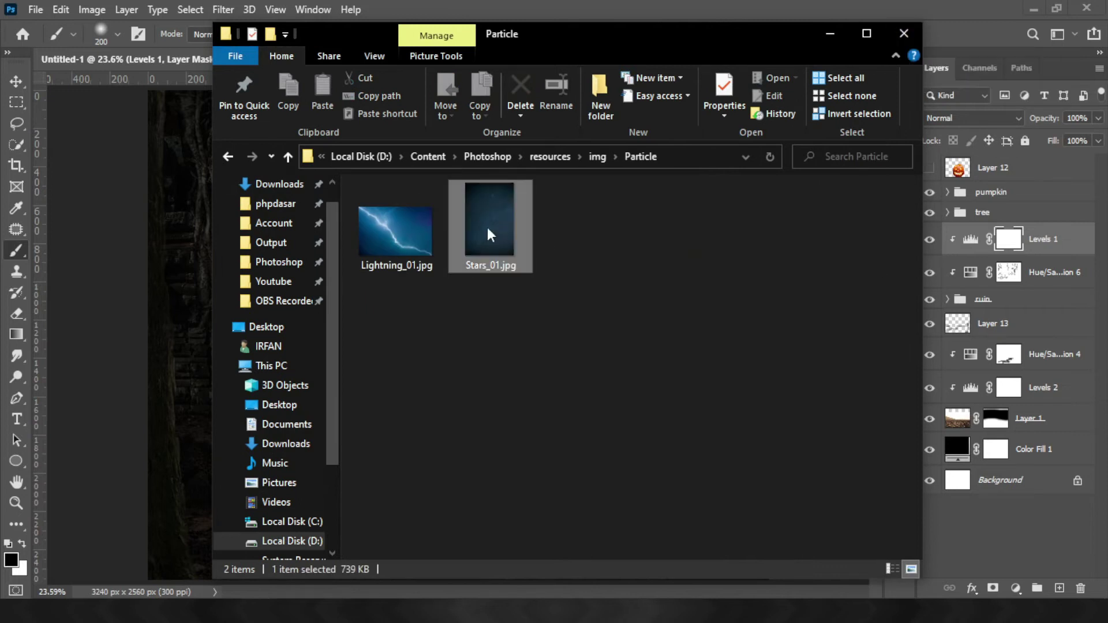
pyautogui.click(286, 443)
pyautogui.doubleClick(740, 398)
pyautogui.hotkey('ctrl', 'v')
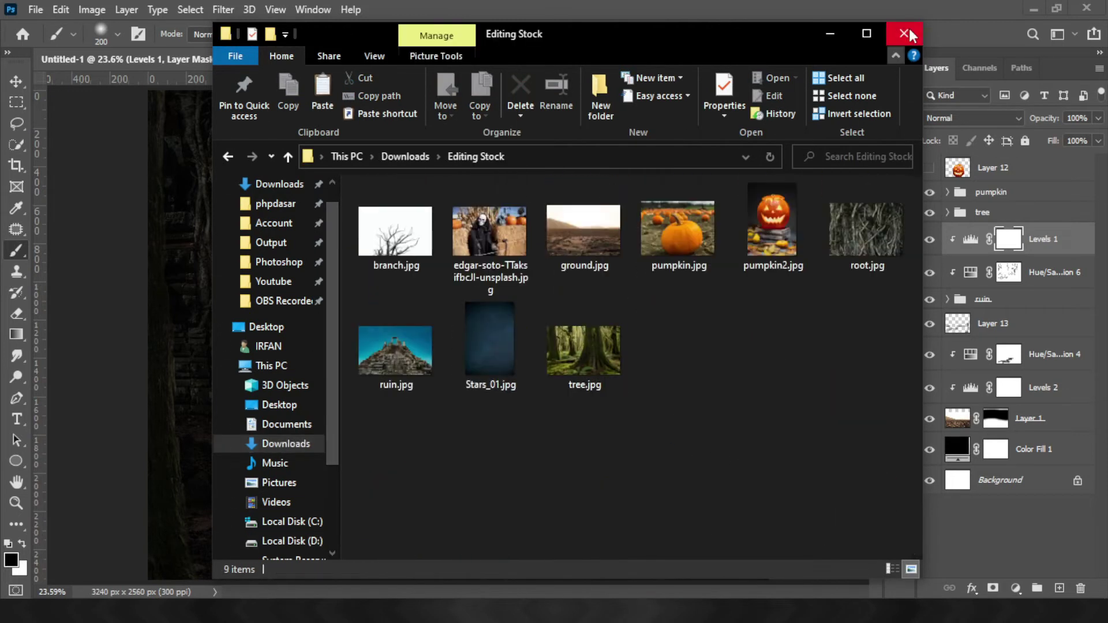
pyautogui.click(904, 33)
# Paste Stars_01.jpg into Untitled-1 as Layer 14, rotated 29.26° and scaled to 230.33%
pyautogui.hotkey('ctrl', 'o')
pyautogui.click(413, 388)
pyautogui.hotkey('ctrl', 'a')
pyautogui.click(874, 59)
pyautogui.hotkey('ctrl', 'c')
pyautogui.click(930, 65)
pyautogui.hotkey('ctrl', 'v')
pyautogui.hotkey('ctrl', 't')
pyautogui.moveTo(720, 210)
pyautogui.mouseDown()
pyautogui.moveTo(248, 452)
pyautogui.moveTo(638, 453)
pyautogui.mouseUp()
# Commit the stars transform and set Layer 14 to Color Dodge
pyautogui.press('Return')
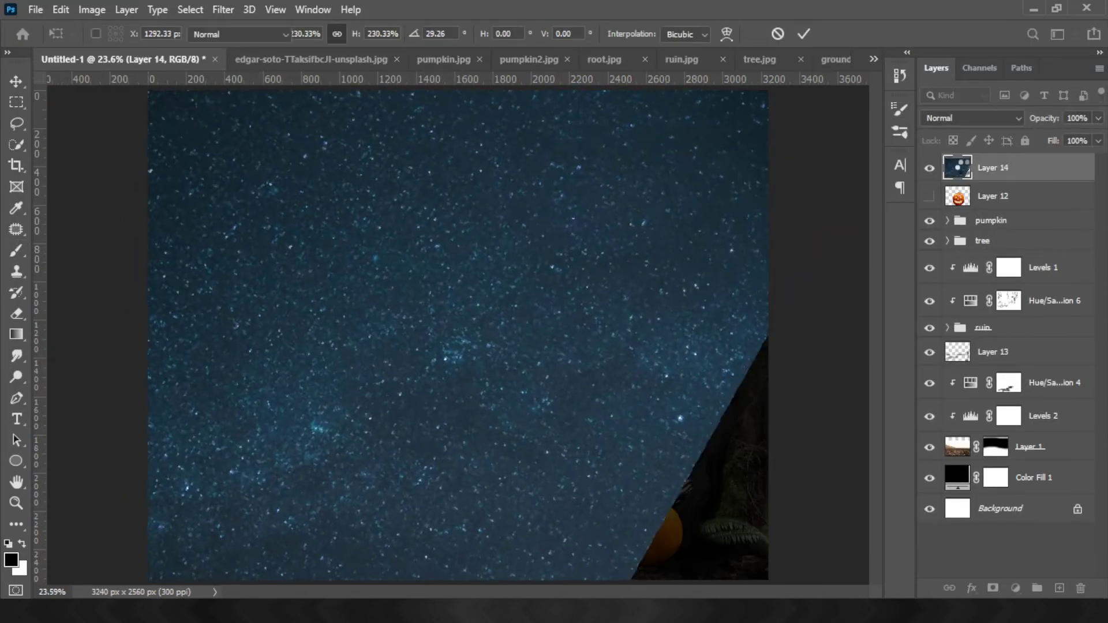
pyautogui.click(970, 118)
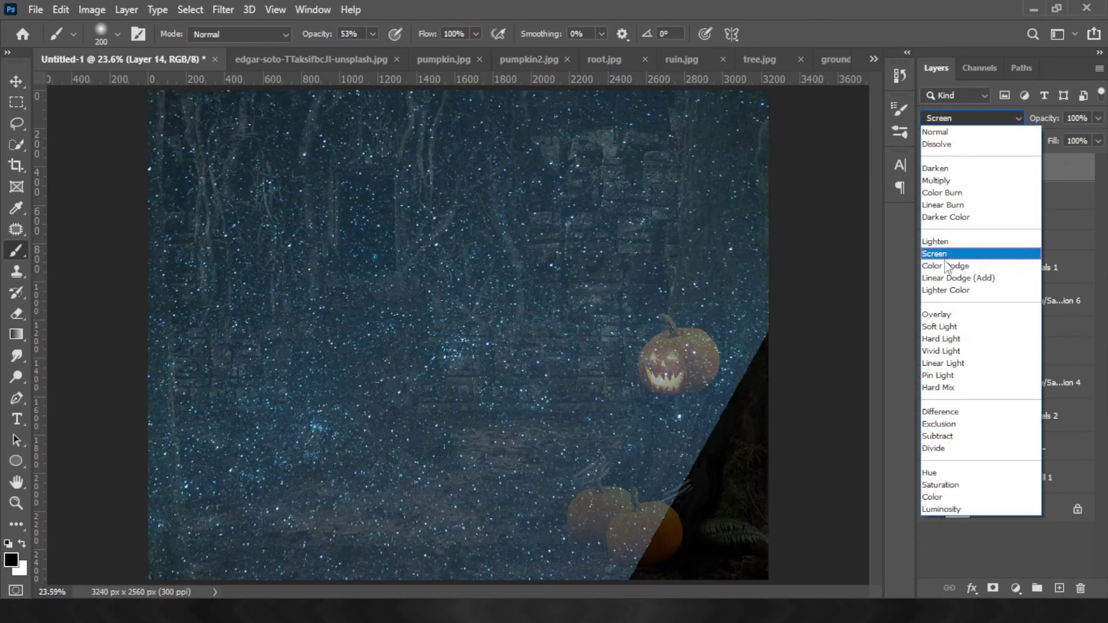
pyautogui.click(947, 266)
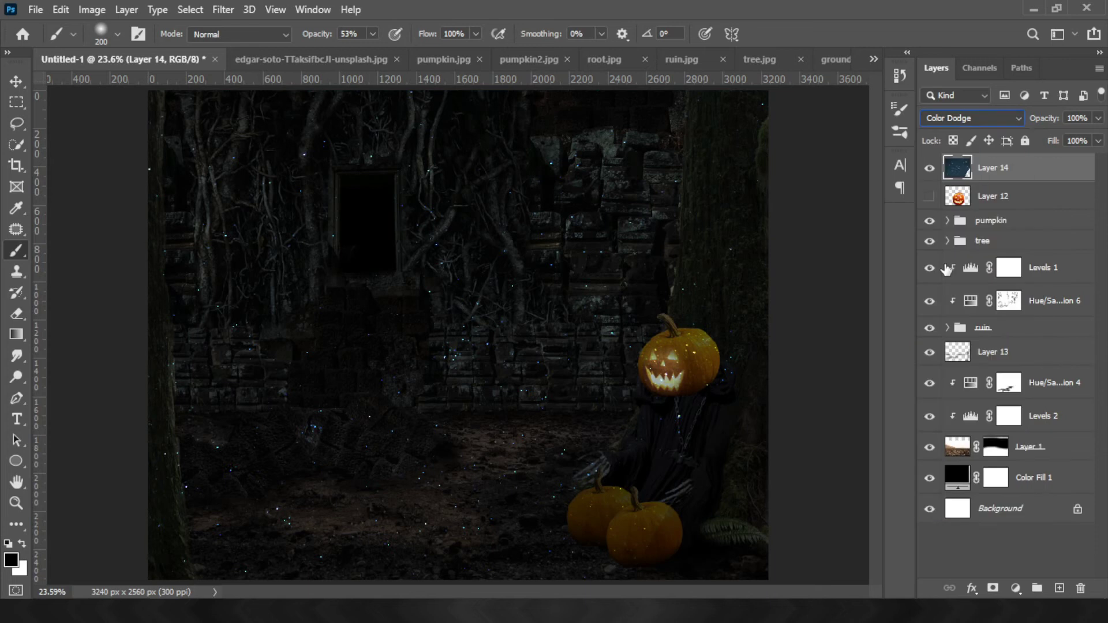
# Duplicate the stars, shrink the copy to about 35%, rotate it about -35°, and set it to Color Dodge
pyautogui.hotkey('ctrl', 'j')
pyautogui.hotkey('ctrl', 't')
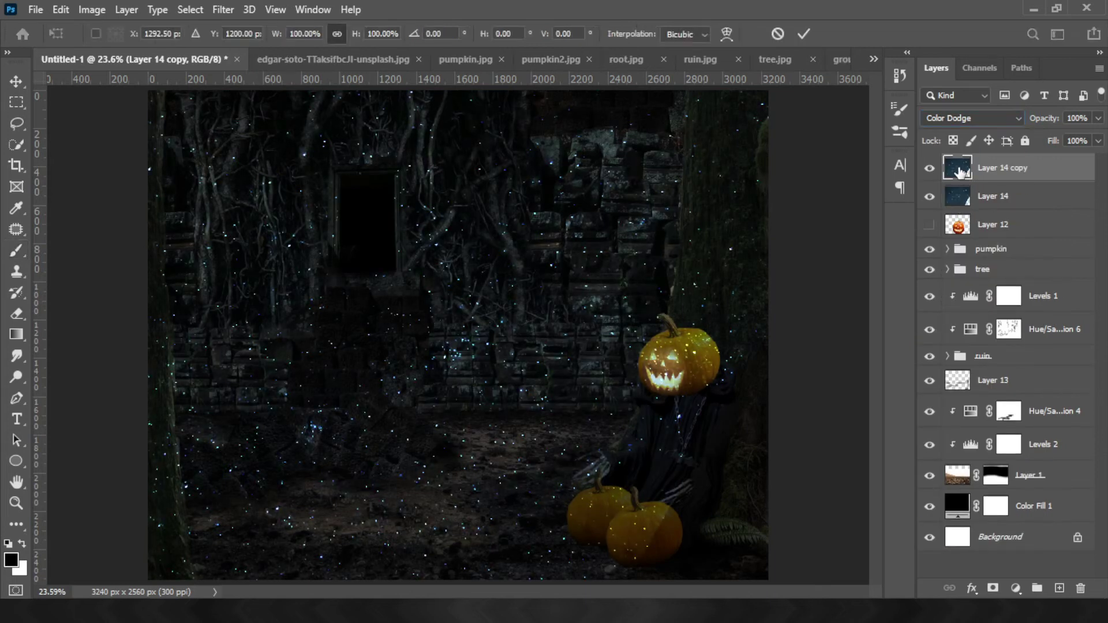
pyautogui.hotkey('ctrl', '0')
pyautogui.moveTo(757, 329); pyautogui.dragTo(724, 338)
pyautogui.moveTo(745, 271)
pyautogui.mouseDown()
pyautogui.moveTo(623, 386)
pyautogui.moveTo(526, 277)
pyautogui.mouseUp()
pyautogui.press('Return')
pyautogui.click(972, 117)
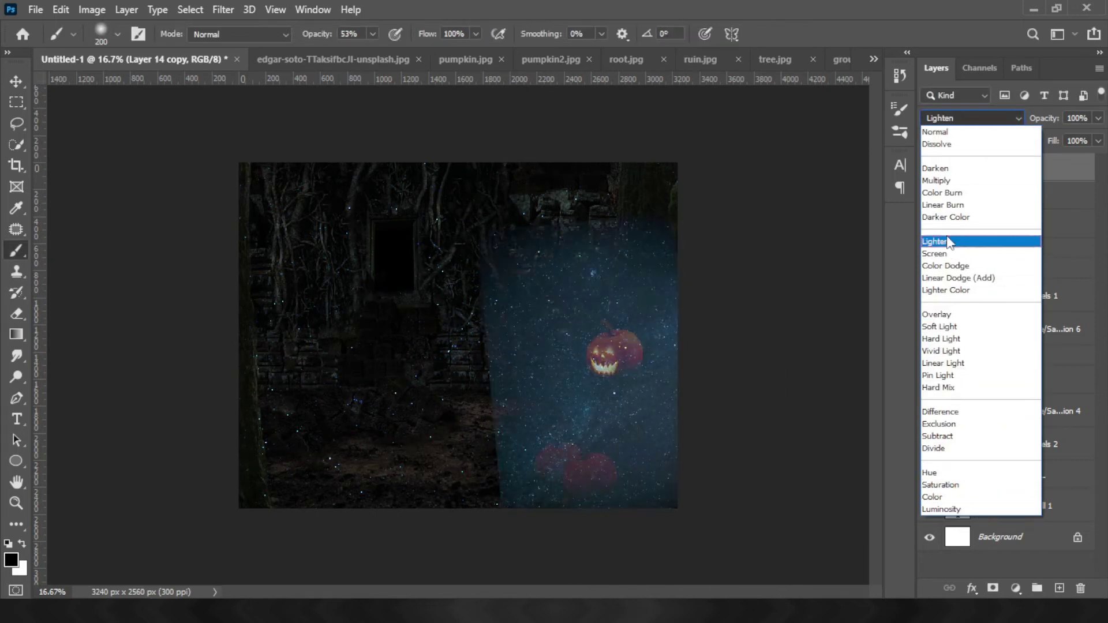
pyautogui.click(953, 266)
# Mask the duplicate stars layer to hide part of its sparkles
pyautogui.click(993, 588)
pyautogui.hotkey('ctrl', '+')
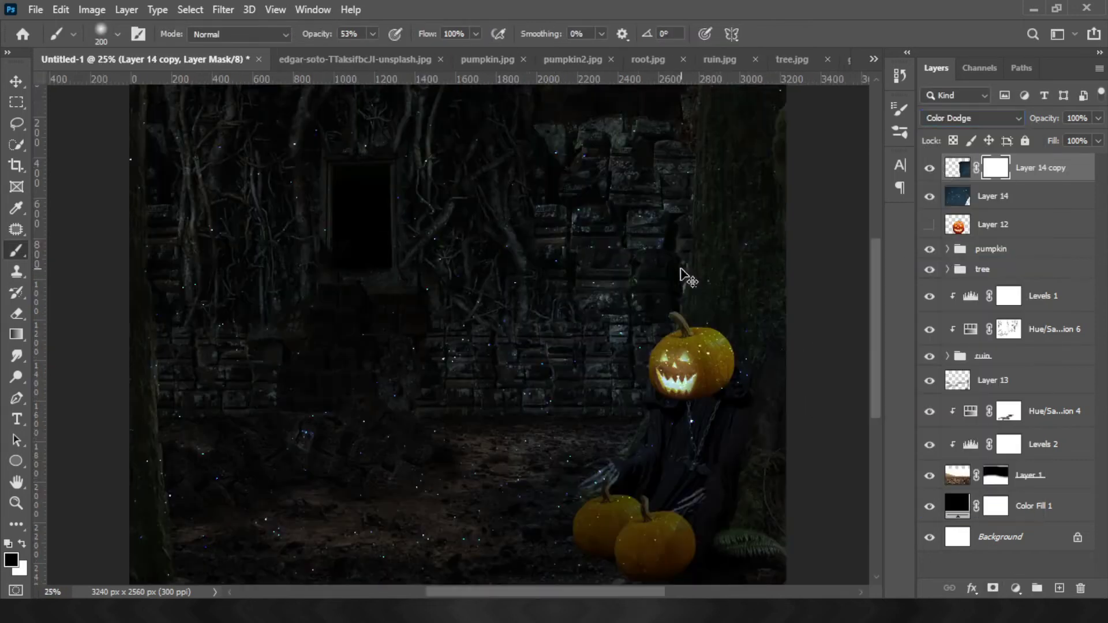
pyautogui.hotkey('ctrl', '+')
pyautogui.moveTo(523, 223); pyautogui.dragTo(623, 198)
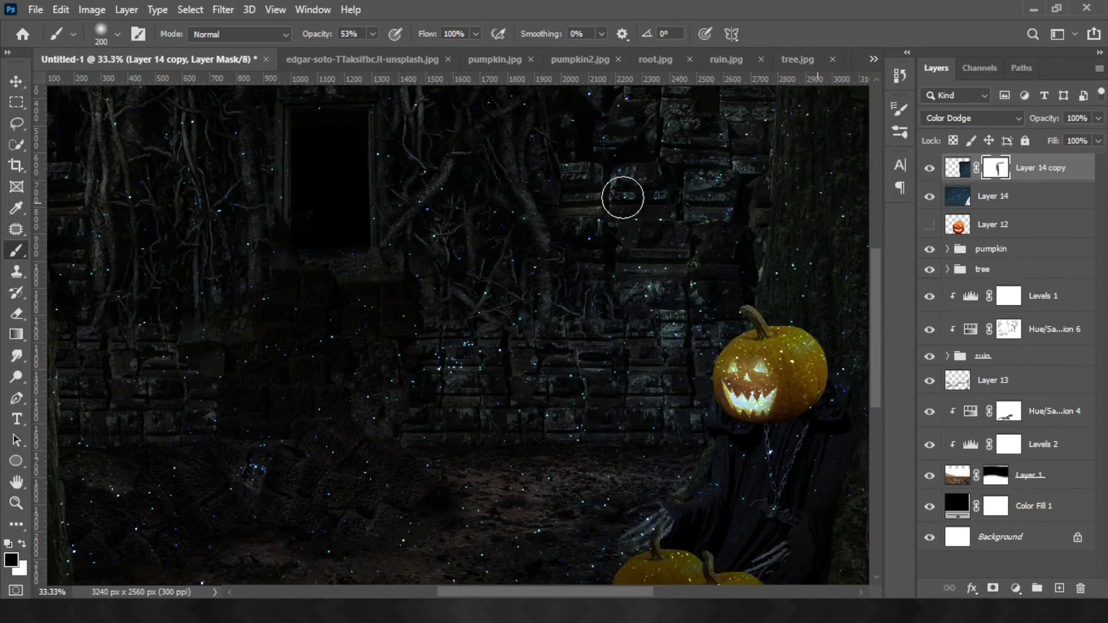
# Tone down the stars with a clipped Hue/Saturation at Saturation +20 and Lightness -25
pyautogui.click(993, 197)
pyautogui.hotkey('ctrl', '0')
pyautogui.click(1016, 589)
pyautogui.click(989, 428)
pyautogui.click(662, 343)
pyautogui.hotkey('ctrl', 'alt', 'g')
pyautogui.moveTo(679, 321); pyautogui.dragTo(694, 322)
pyautogui.moveTo(631, 288); pyautogui.dragTo(687, 289)
pyautogui.moveTo(582, 257)
pyautogui.mouseDown()
pyautogui.moveTo(698, 257)
pyautogui.moveTo(583, 255)
pyautogui.mouseUp()
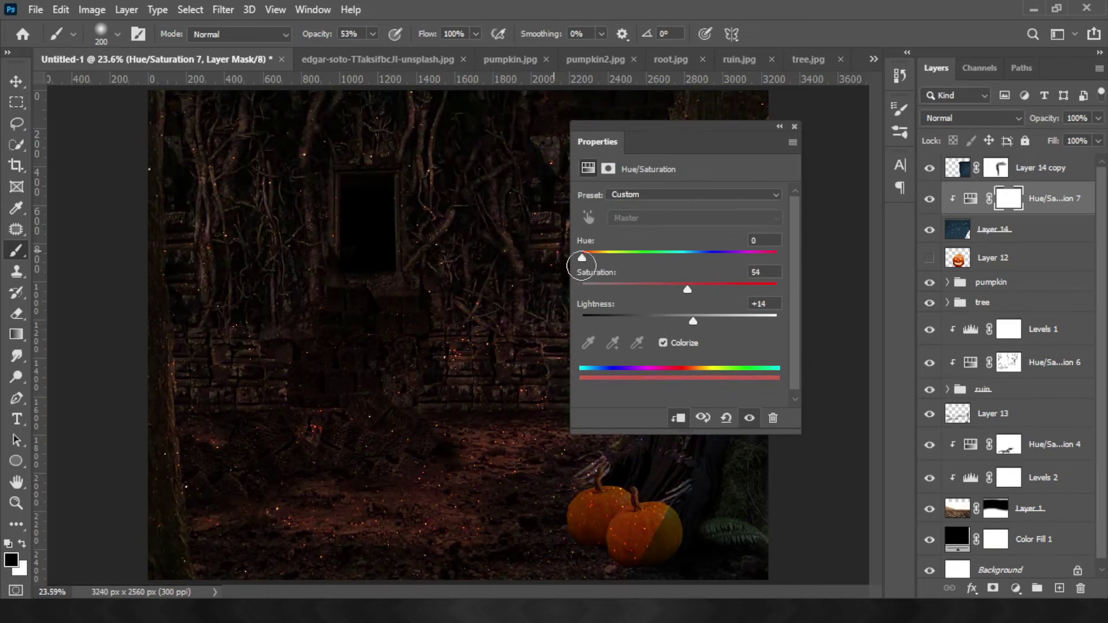
pyautogui.click(662, 343)
pyautogui.moveTo(680, 289); pyautogui.dragTo(602, 289)
pyautogui.moveTo(679, 321); pyautogui.dragTo(659, 322)
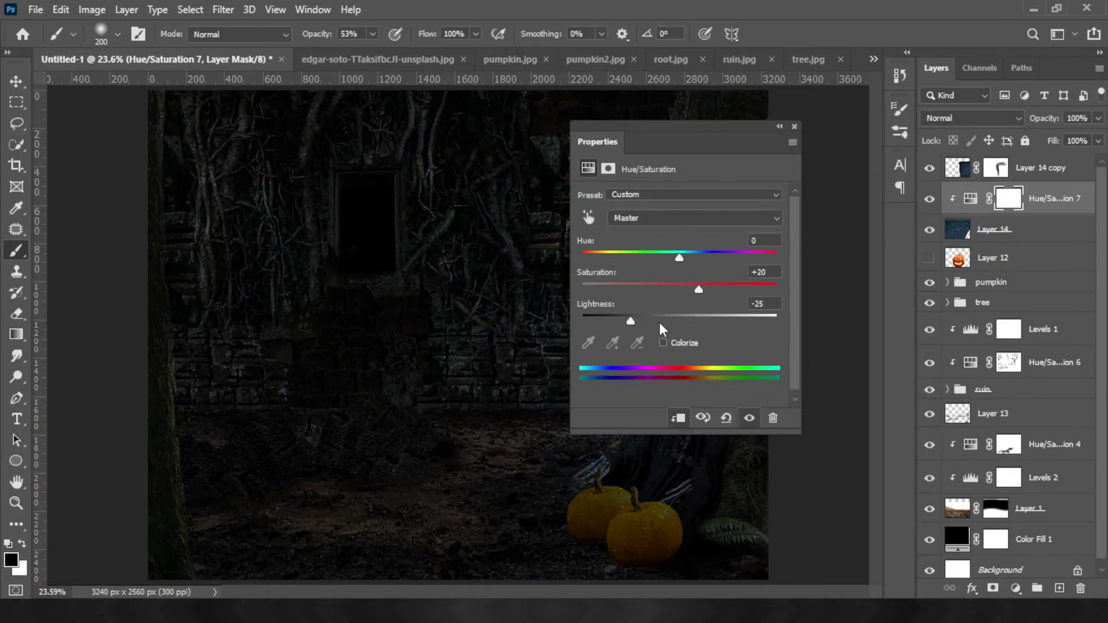
pyautogui.click(794, 127)
# Mask the Layer 14 stars off the two lower pumpkins
pyautogui.click(993, 230)
pyautogui.click(993, 588)
pyautogui.moveTo(659, 537)
pyautogui.mouseDown()
pyautogui.moveTo(686, 505)
pyautogui.moveTo(615, 514)
pyautogui.mouseUp()
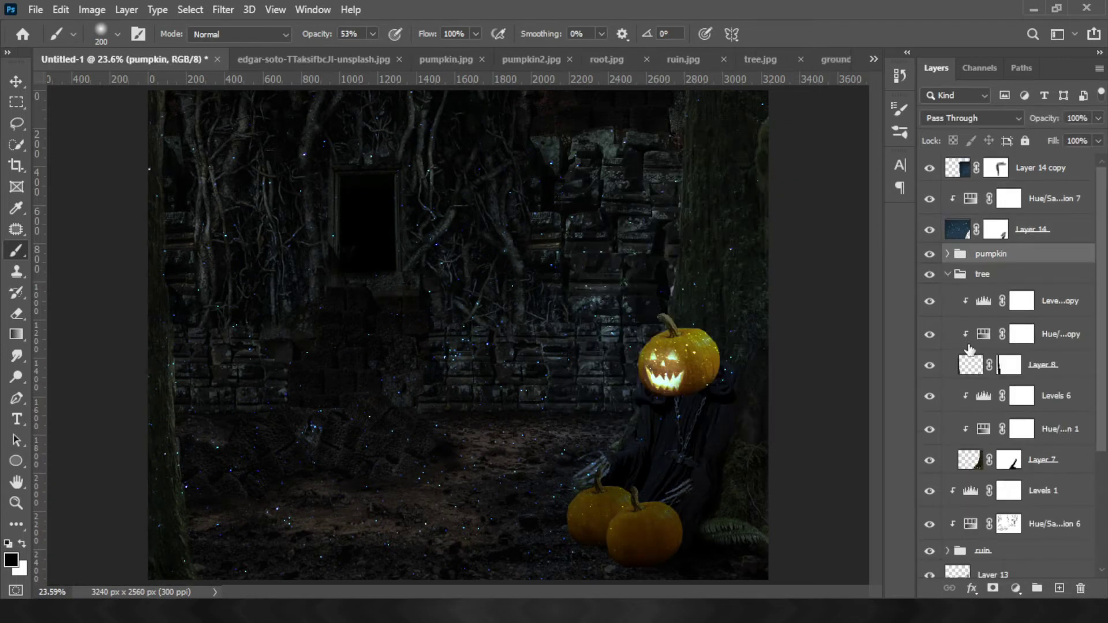
# Lower a Levels output, set 15% brush opacity, and duplicate Levels 6 copy below Layer 8
pyautogui.moveTo(654, 361); pyautogui.dragTo(627, 356)
pyautogui.press('1')
pyautogui.press('5')
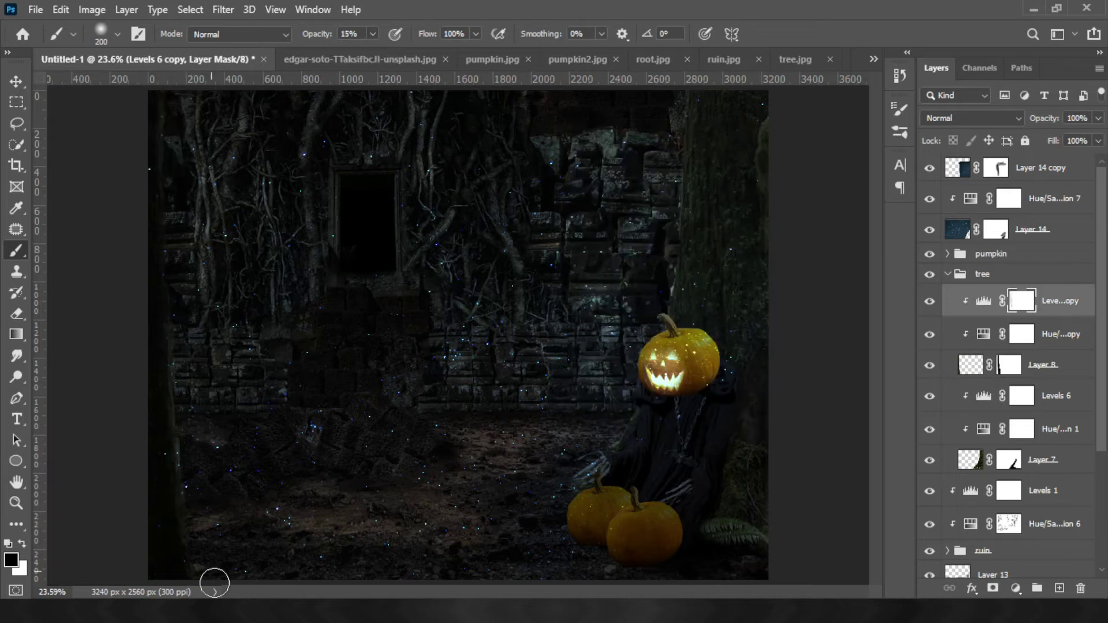
pyautogui.moveTo(1021, 301); pyautogui.dragTo(1030, 400)
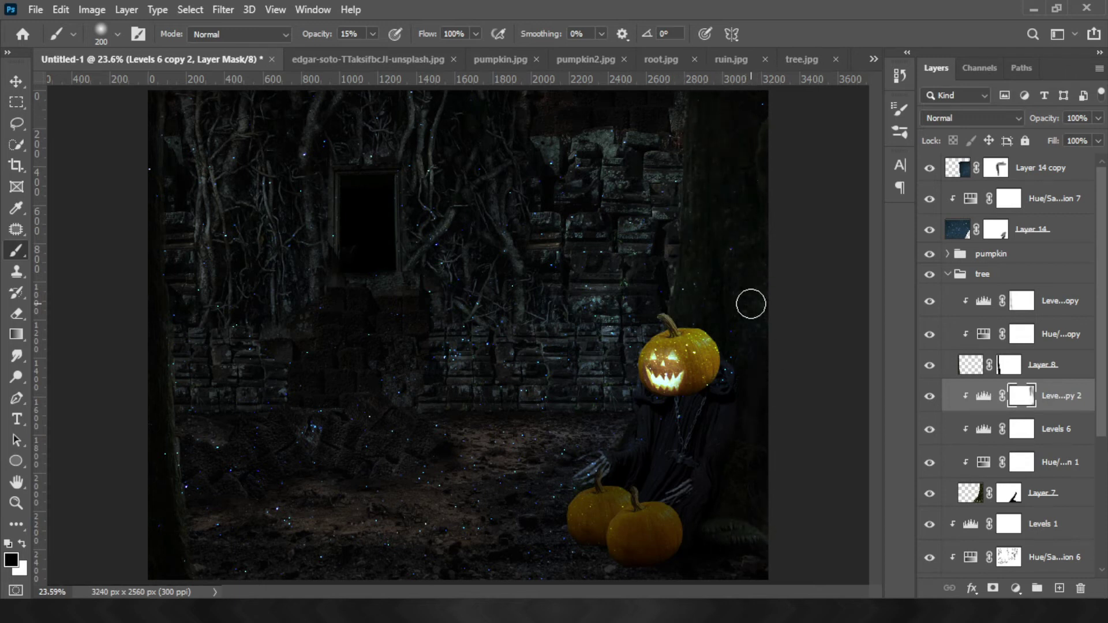
# Darken the pumpkin with Levels 7's white output, then brighten its carved face and teeth
pyautogui.click(947, 275)
pyautogui.click(947, 254)
pyautogui.doubleClick(984, 342)
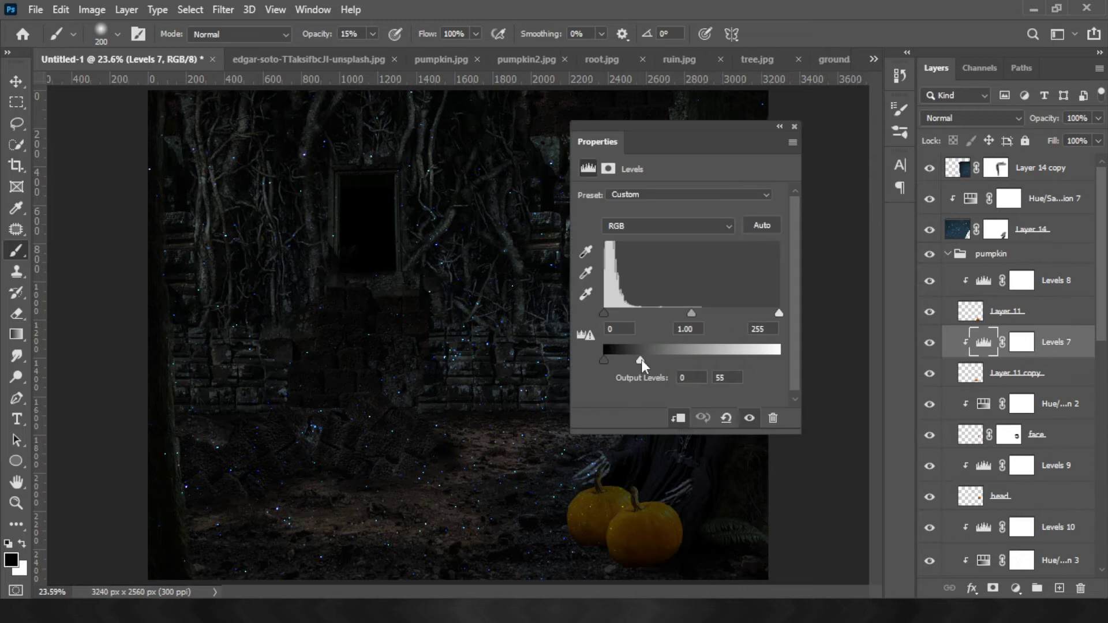
pyautogui.moveTo(642, 359); pyautogui.dragTo(631, 359)
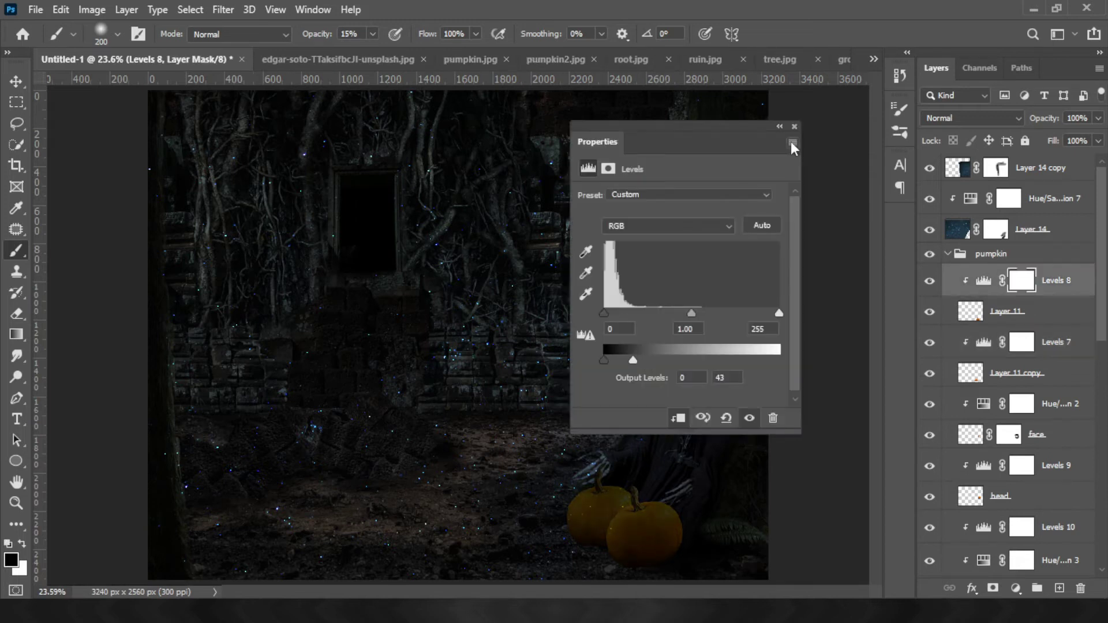
pyautogui.moveTo(398, 362); pyautogui.dragTo(363, 360)
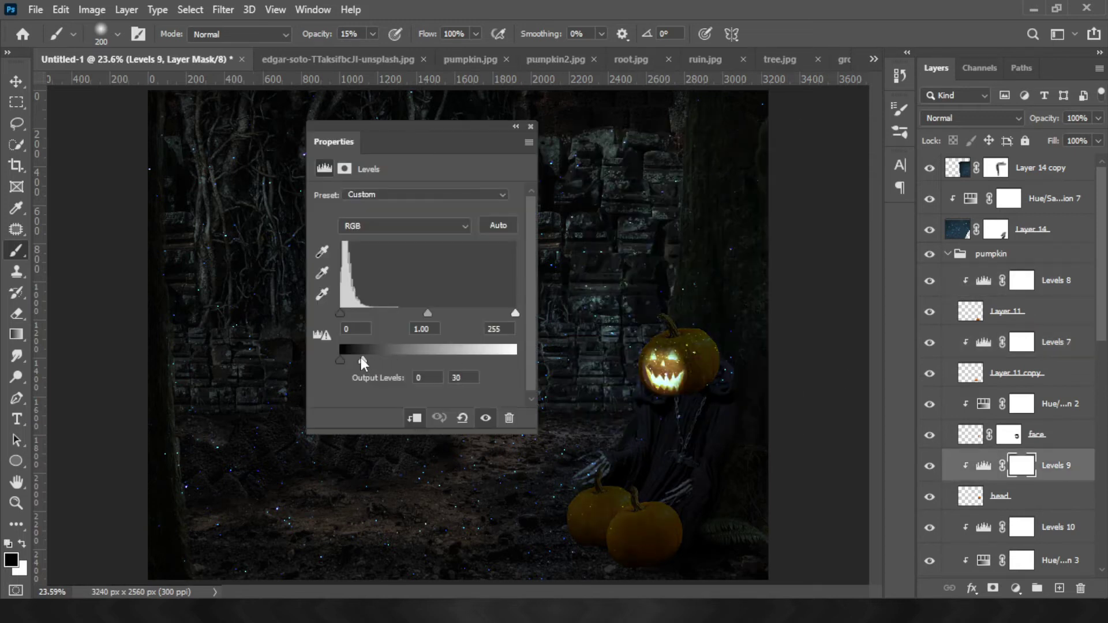
pyautogui.click(531, 126)
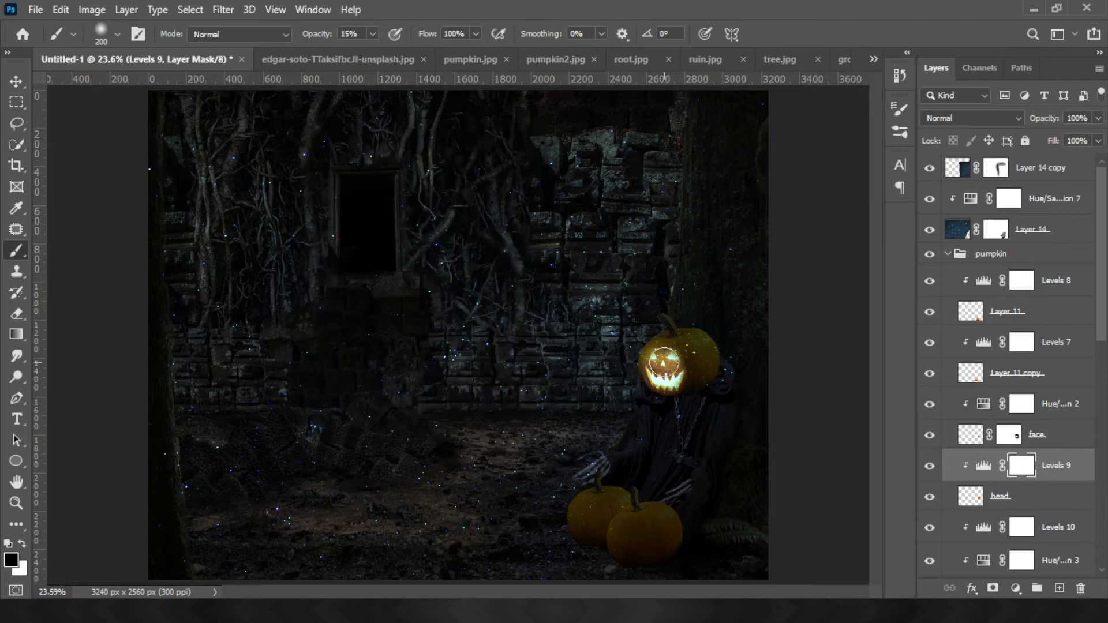
pyautogui.moveTo(660, 393); pyautogui.dragTo(645, 416)
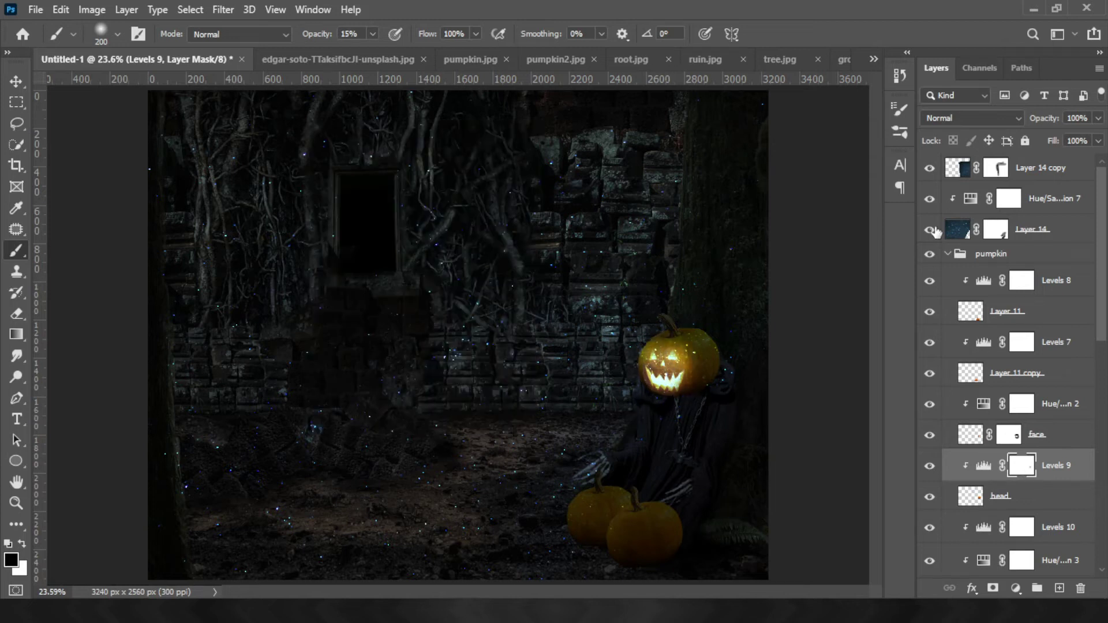
# Check the Levels 2 settings, then move Layer 15 below Layer 9 in the pumpkin group
pyautogui.click(947, 253)
pyautogui.click(948, 361)
pyautogui.doubleClick(971, 449)
pyautogui.click(531, 125)
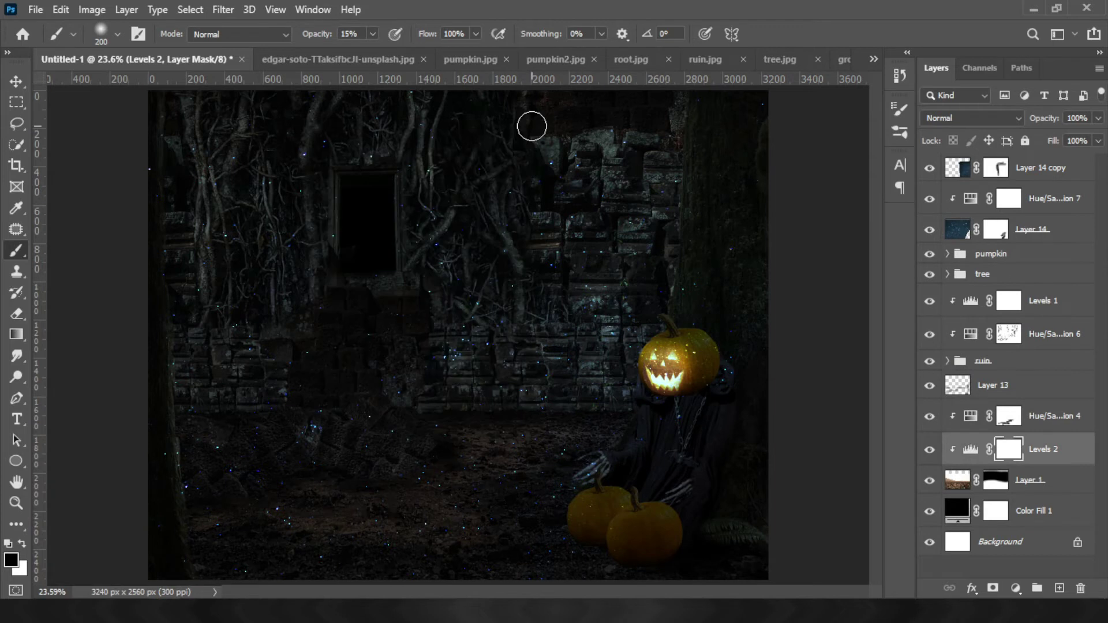
pyautogui.click(947, 254)
pyautogui.scroll(-3, 975, 433)
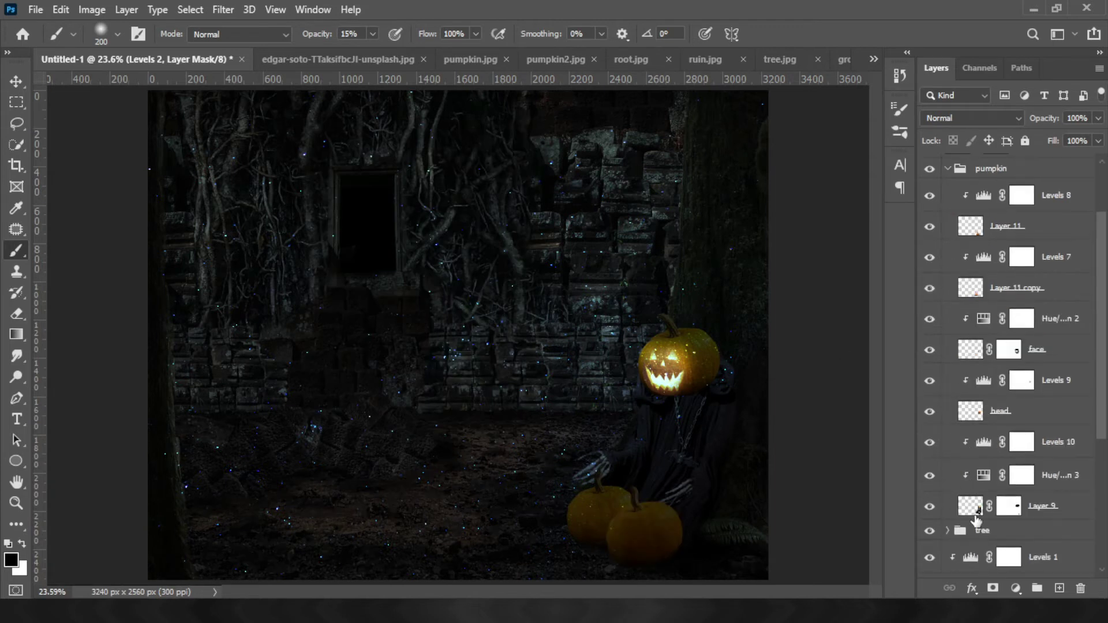
pyautogui.click(971, 506)
pyautogui.scroll(-2, 971, 462)
pyautogui.moveTo(971, 440); pyautogui.dragTo(970, 548)
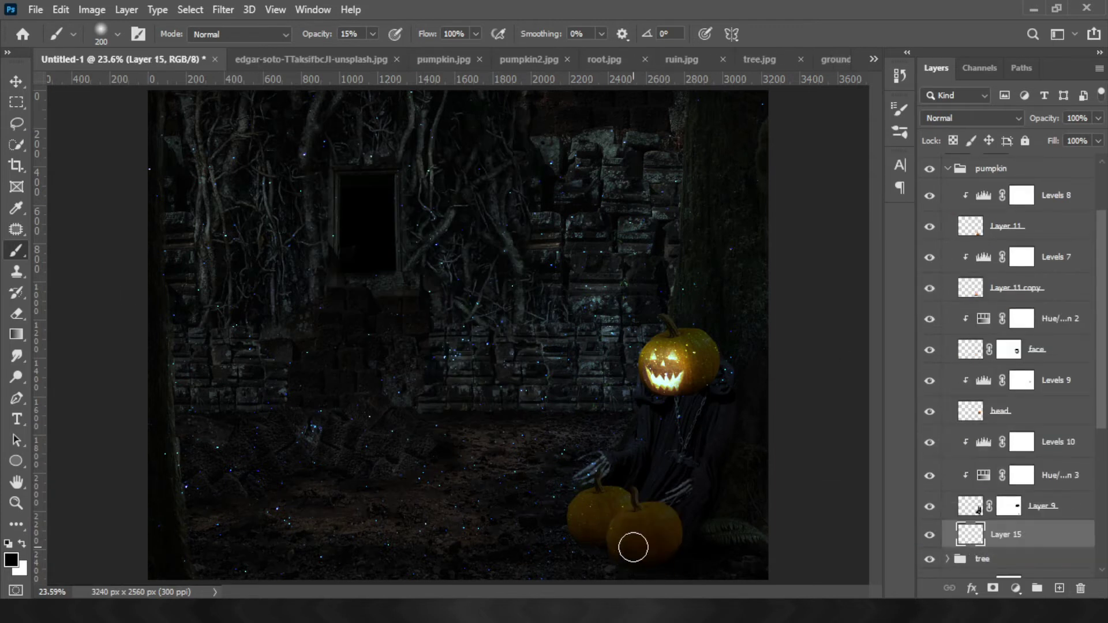
# Paint the Levels 7 and Levels 8 masks with a 4-10% brush, then review Hue/Saturation 3
pyautogui.doubleClick(984, 257)
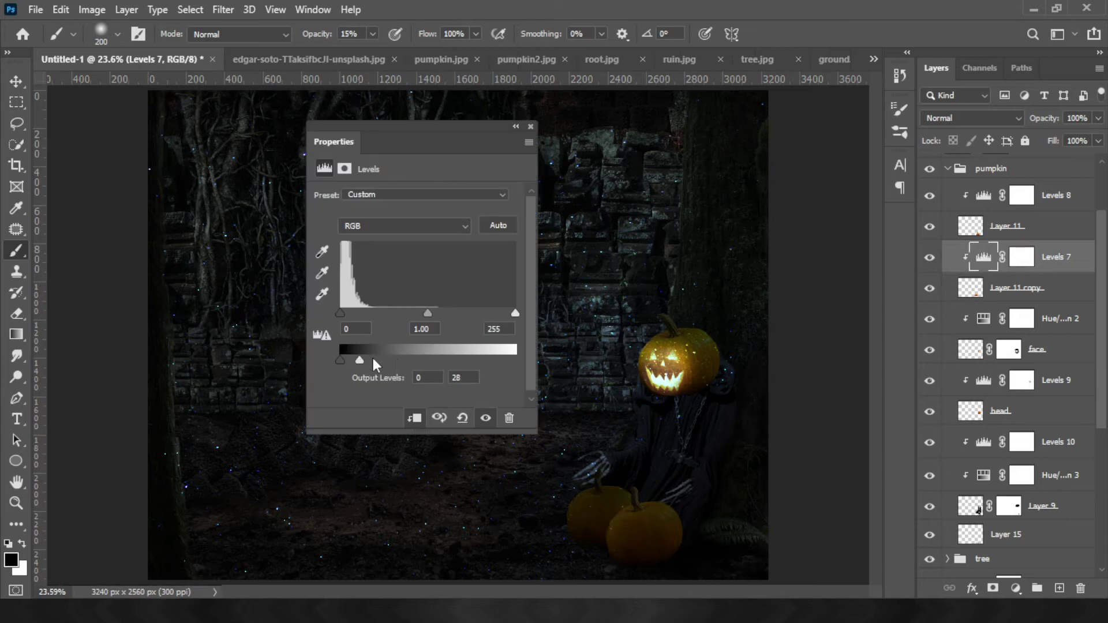
pyautogui.hotkey('ctrl', '\\')
pyautogui.press('1')
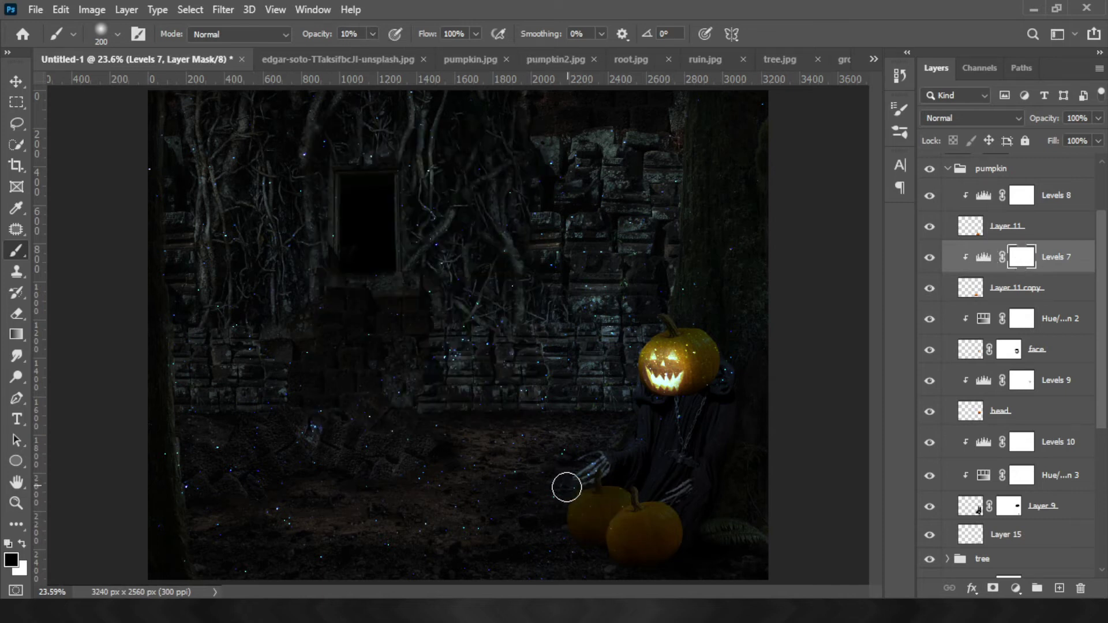
pyautogui.click(372, 34)
pyautogui.moveTo(269, 50); pyautogui.dragTo(263, 49)
pyautogui.hotkey('alt', ']')
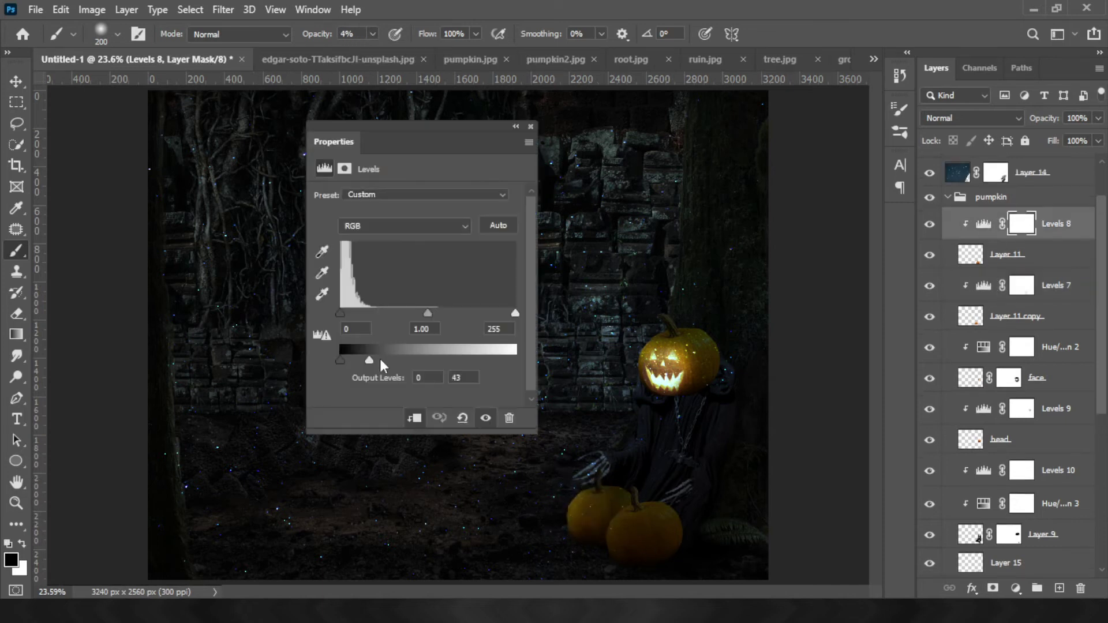
pyautogui.click(980, 287)
pyautogui.scroll(-1, 970, 404)
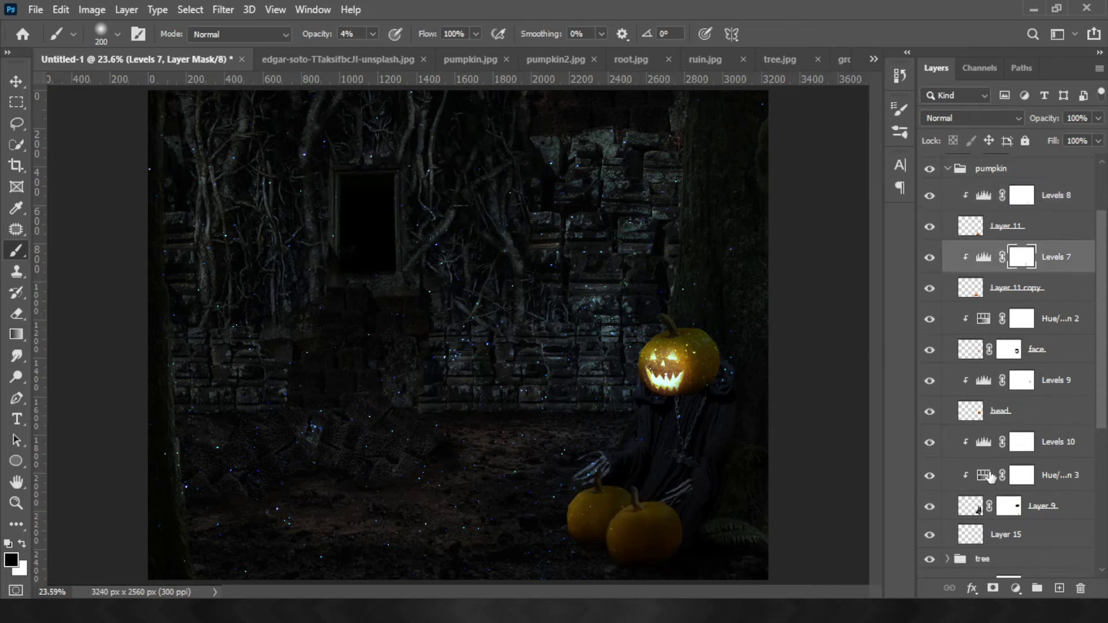
pyautogui.doubleClick(983, 477)
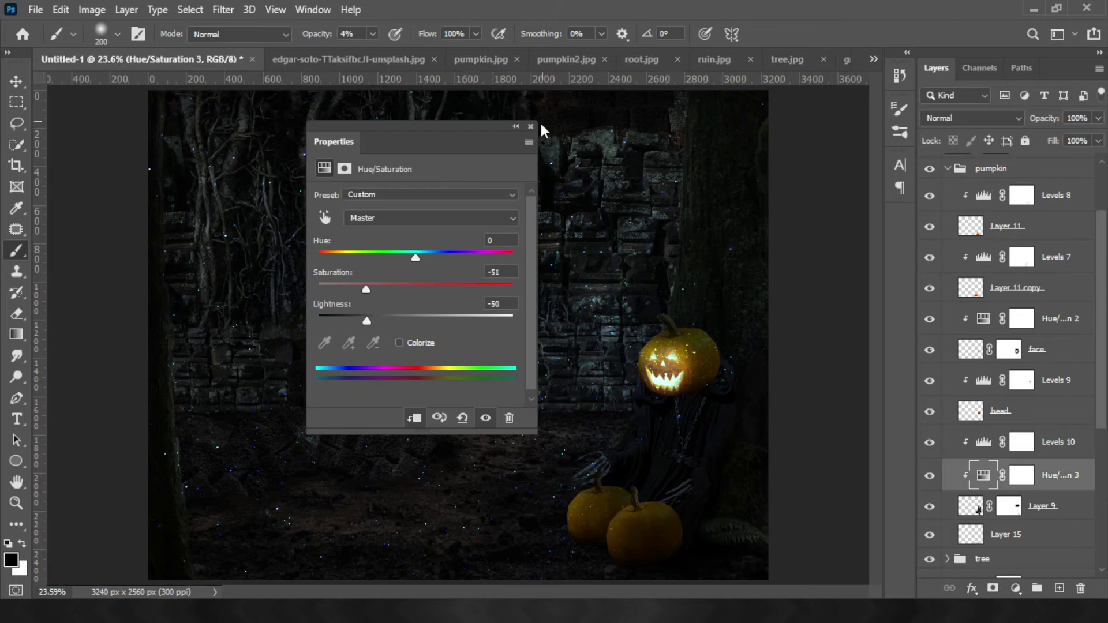
pyautogui.click(530, 125)
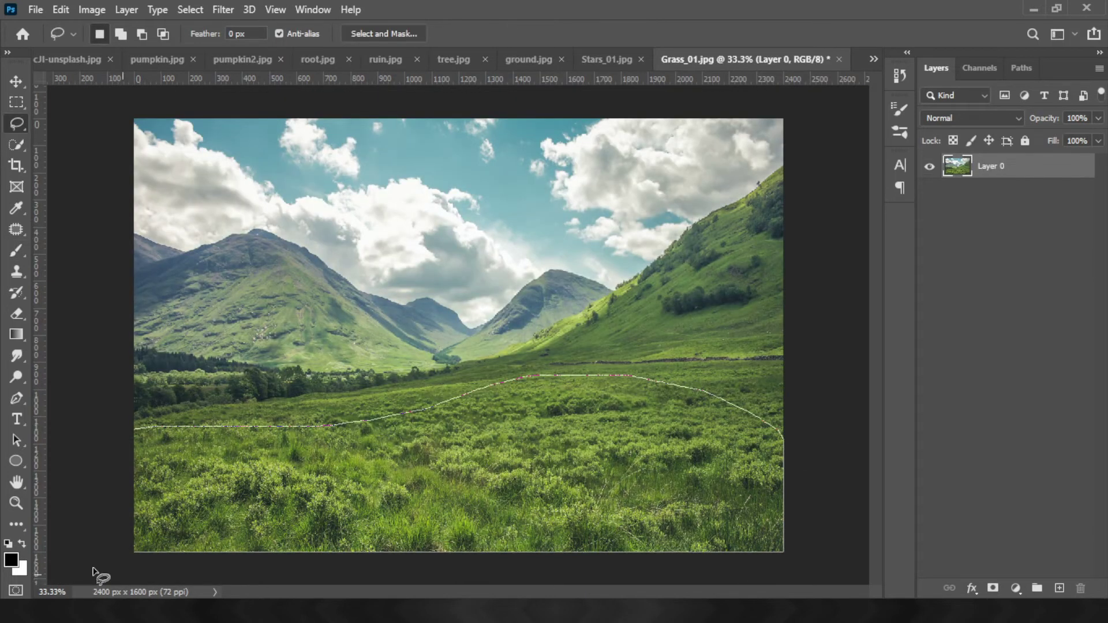
# Copy the lassoed grass into the Halloween composite and position it on the ground
pyautogui.hotkey('ctrl', 'j')
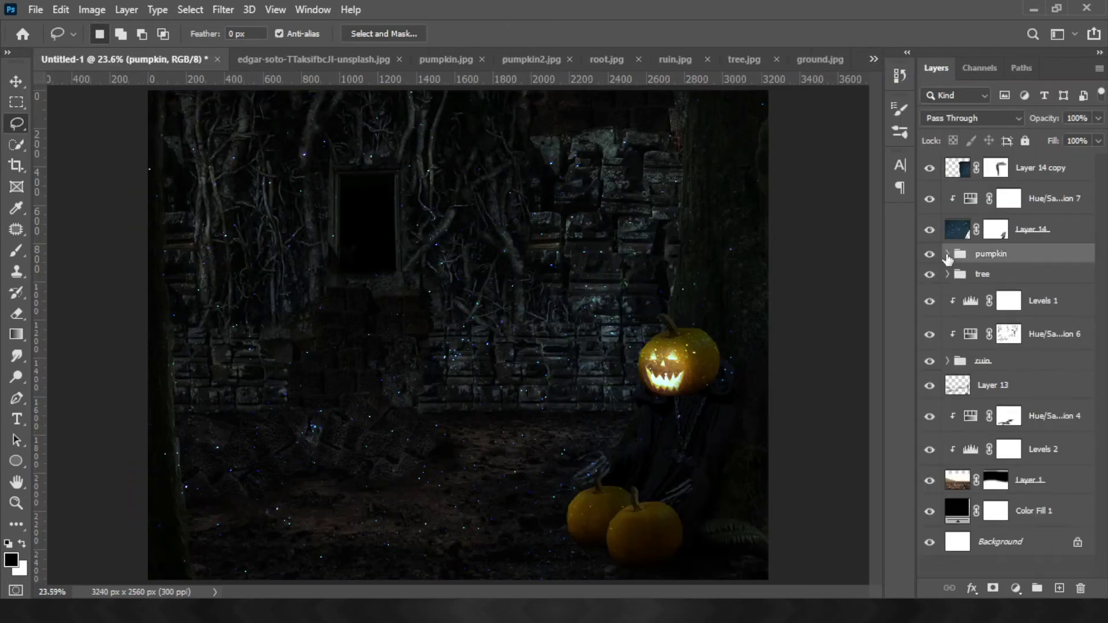
pyautogui.click(974, 423)
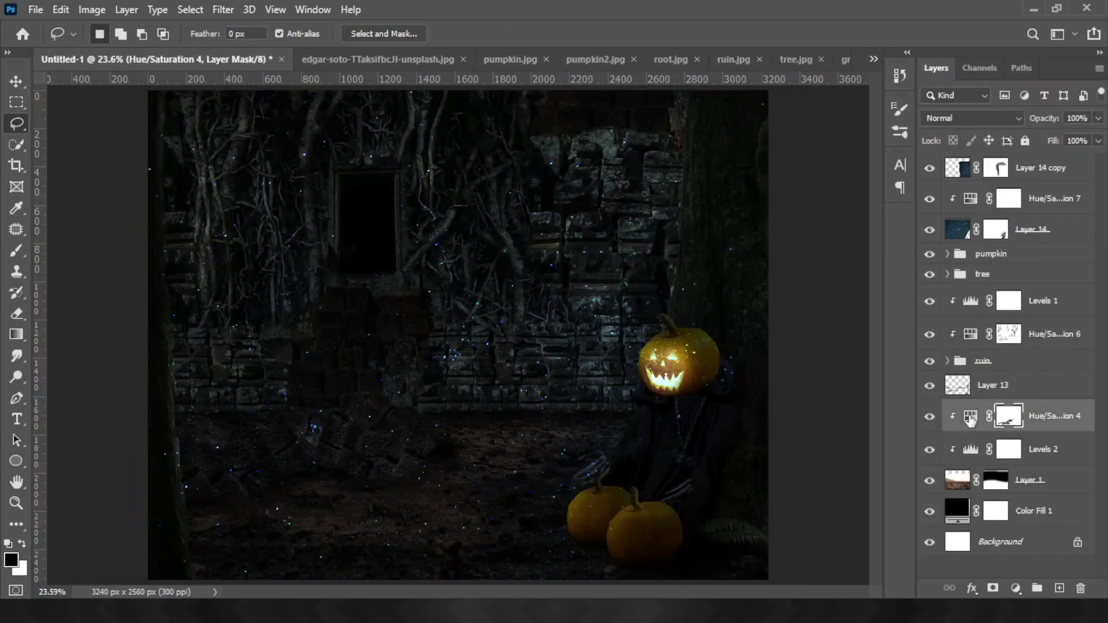
pyautogui.moveTo(974, 423)
pyautogui.mouseDown()
pyautogui.moveTo(955, 388)
pyautogui.moveTo(958, 168)
pyautogui.mouseUp()
pyautogui.doubleClick(959, 169)
pyautogui.click(1048, 172)
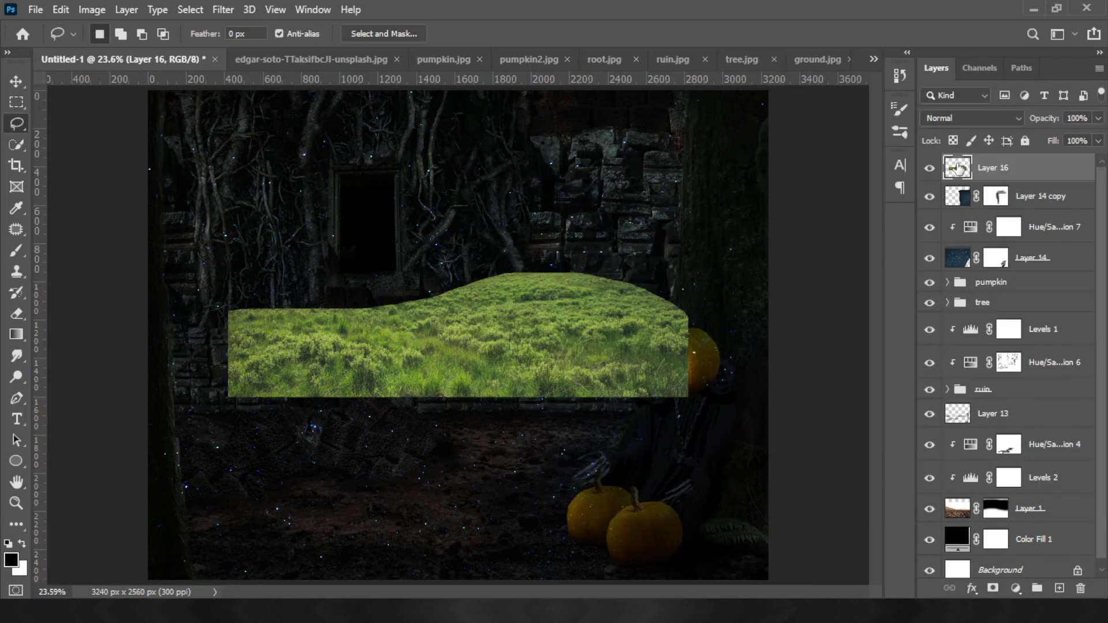
pyautogui.hotkey('ctrl', 't')
pyautogui.moveTo(410, 329); pyautogui.dragTo(363, 379)
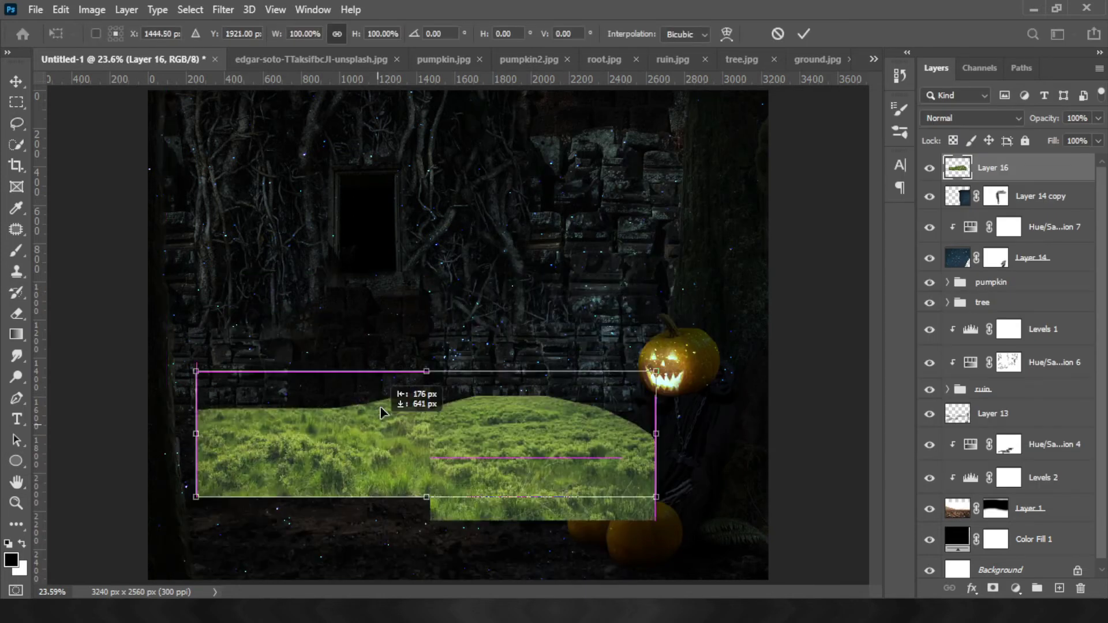
# Move the grass layer into the ruin group behind the wall and delete Layer 3
pyautogui.moveTo(958, 168); pyautogui.dragTo(970, 444)
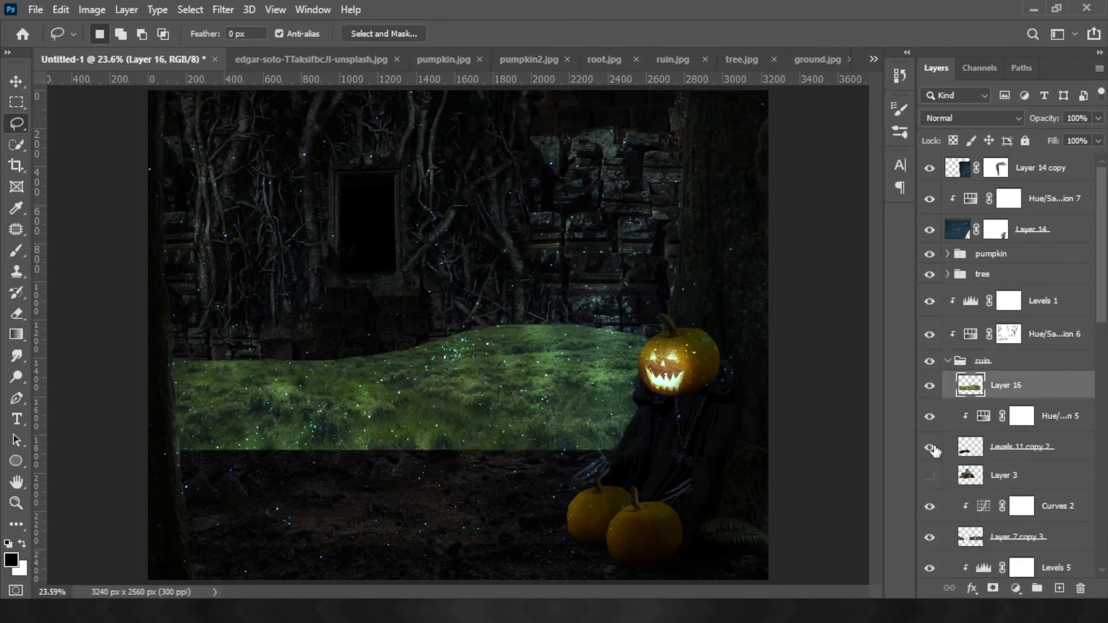
pyautogui.click(969, 476)
pyautogui.press('Delete')
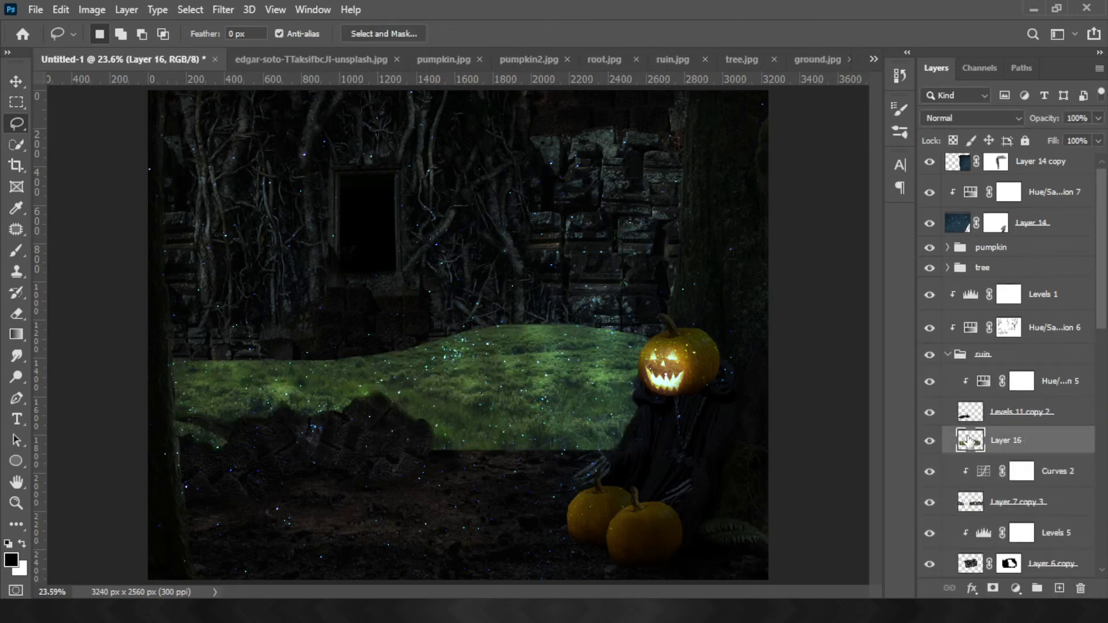
# Mask out the grass's top edge with a 64% brush, keeping the layer at 100% opacity
pyautogui.click(993, 588)
pyautogui.press('b')
pyautogui.press('6')
pyautogui.press('4')
pyautogui.moveTo(196, 358)
pyautogui.mouseDown()
pyautogui.moveTo(635, 327)
pyautogui.moveTo(512, 325)
pyautogui.mouseUp()
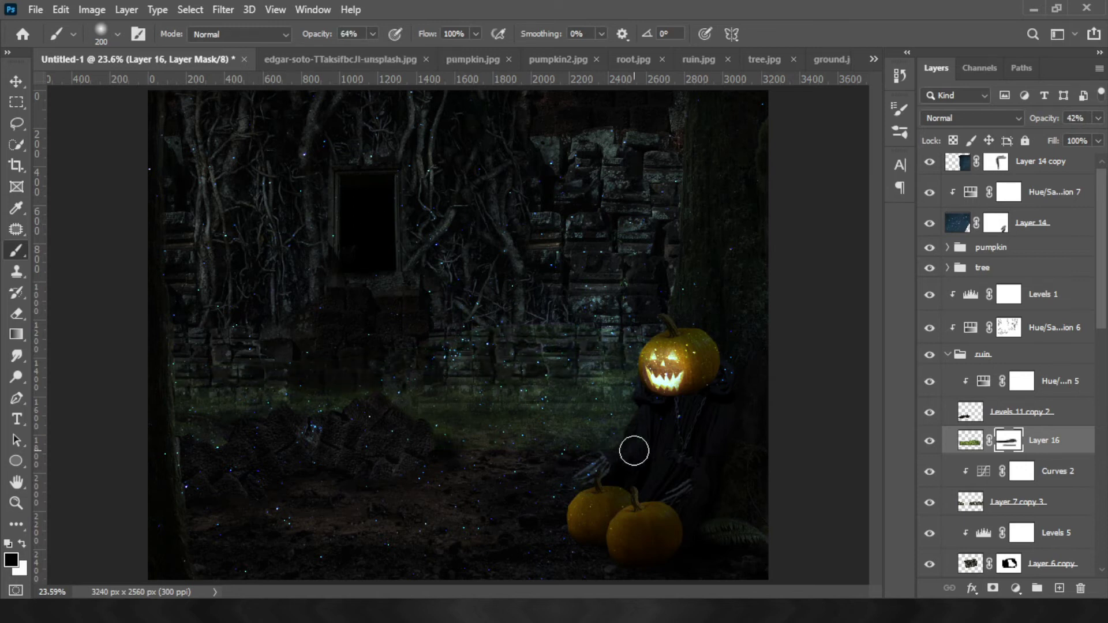
pyautogui.write('100')
pyautogui.press('Return')
# Set Layer 16's Blend If so the grass shows only over dark ground, with Normal blending
pyautogui.moveTo(350, 397); pyautogui.dragTo(236, 375)
pyautogui.doubleClick(964, 443)
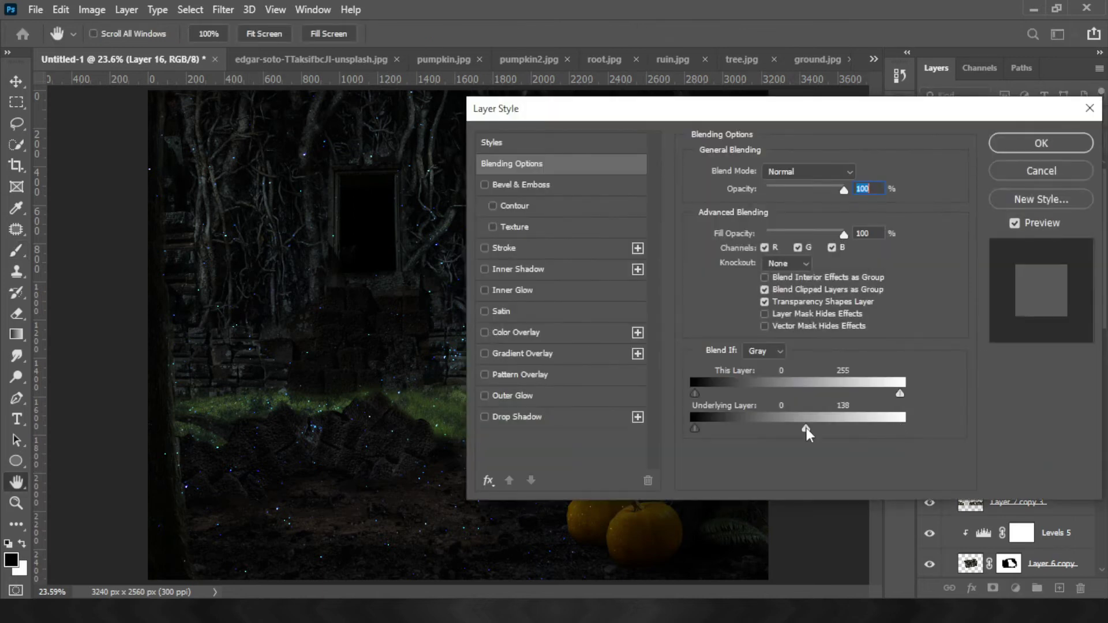
pyautogui.moveTo(893, 429); pyautogui.dragTo(720, 429)
pyautogui.moveTo(604, 108); pyautogui.dragTo(762, 62)
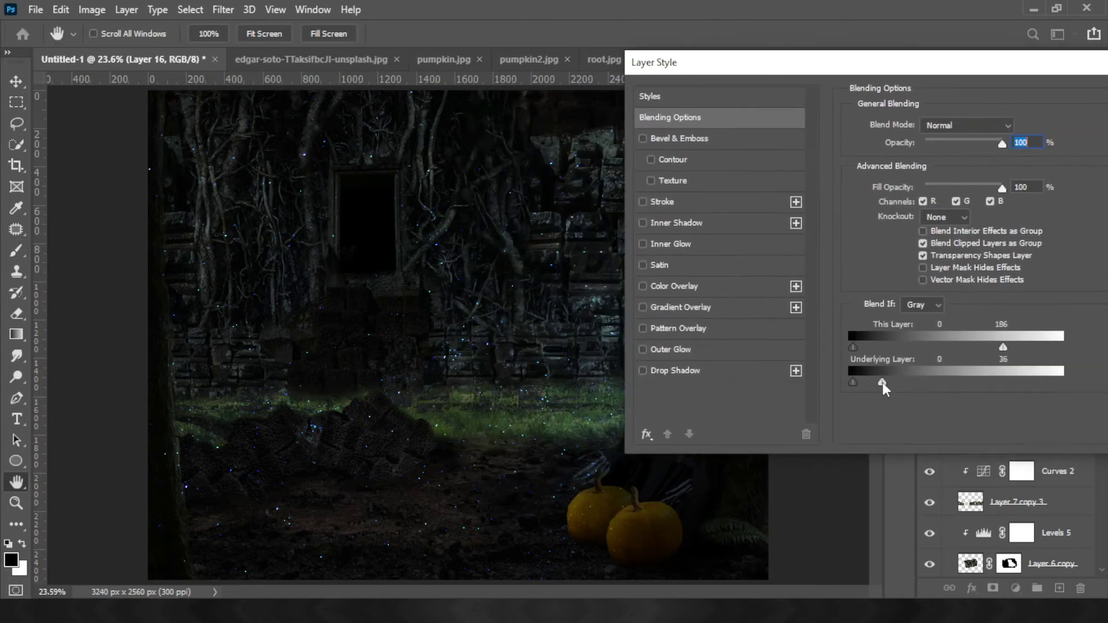
pyautogui.moveTo(904, 381); pyautogui.dragTo(880, 382)
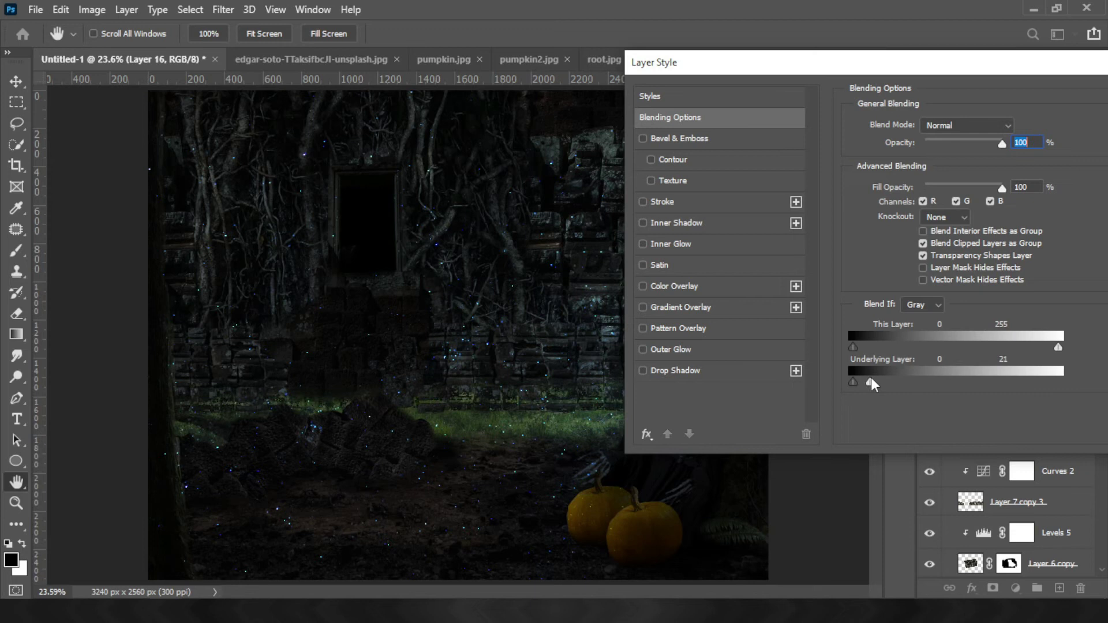
pyautogui.moveTo(808, 62); pyautogui.dragTo(544, 86)
pyautogui.click(950, 125)
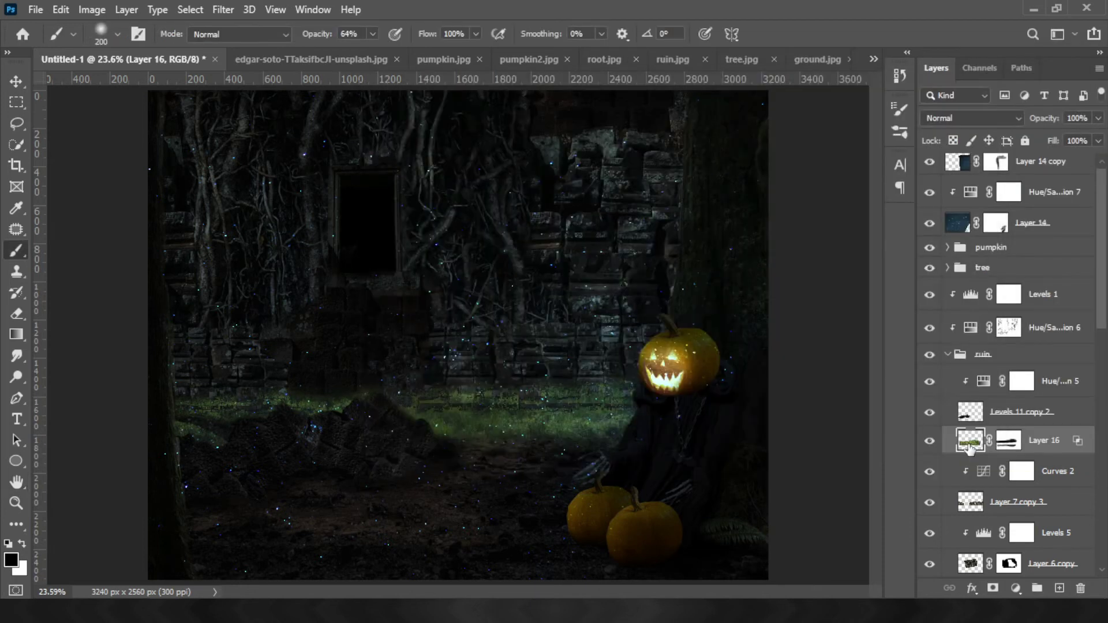
pyautogui.click(972, 118)
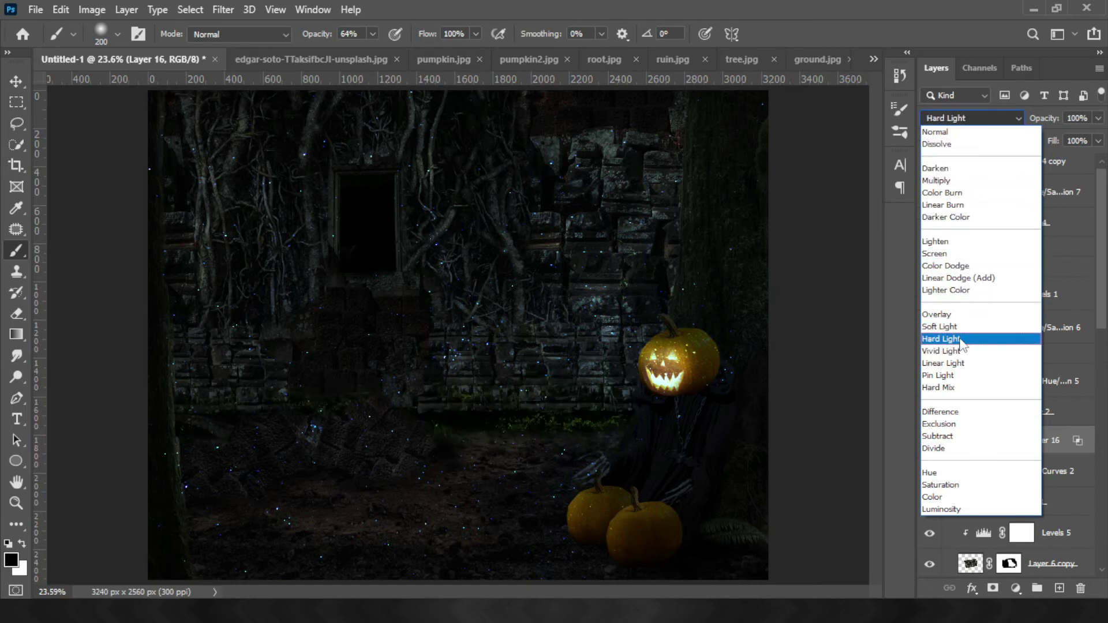
pyautogui.click(941, 339)
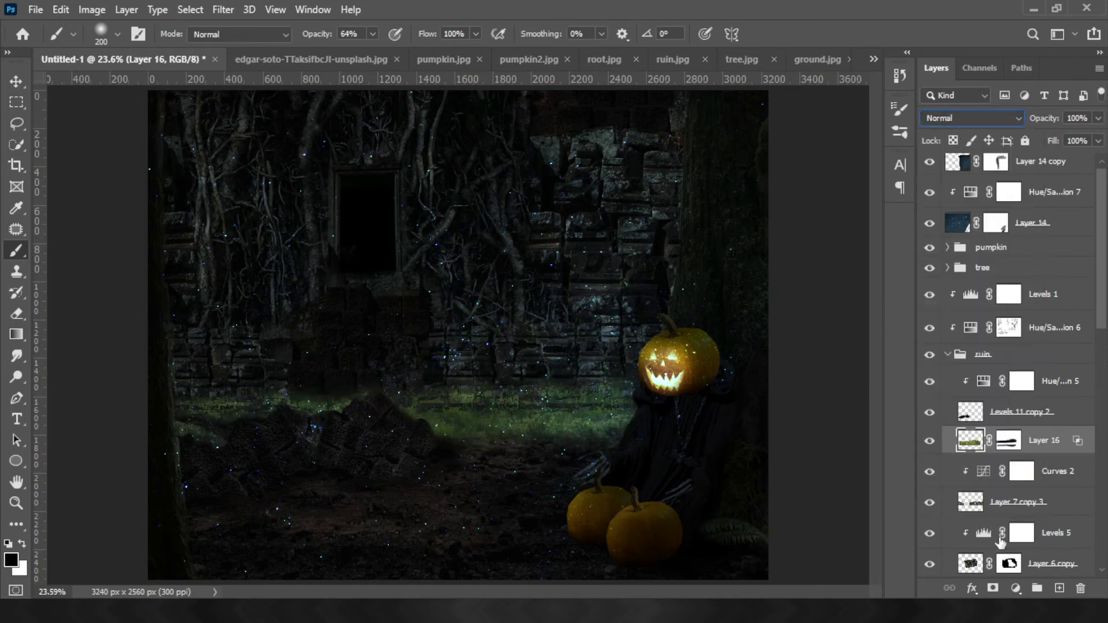
# Tint the grass with a colorized Hue/Saturation: Hue 131, Saturation 20, Lightness -74
pyautogui.moveTo(404, 124); pyautogui.dragTo(733, 125)
pyautogui.click(729, 341)
pyautogui.moveTo(697, 289); pyautogui.dragTo(687, 288)
pyautogui.moveTo(647, 256)
pyautogui.mouseDown()
pyautogui.moveTo(764, 255)
pyautogui.moveTo(687, 256)
pyautogui.mouseUp()
pyautogui.moveTo(746, 319); pyautogui.dragTo(681, 321)
pyautogui.moveTo(769, 294); pyautogui.dragTo(798, 287)
pyautogui.moveTo(687, 256)
pyautogui.mouseDown()
pyautogui.moveTo(649, 256)
pyautogui.moveTo(706, 256)
pyautogui.moveTo(676, 289)
pyautogui.mouseUp()
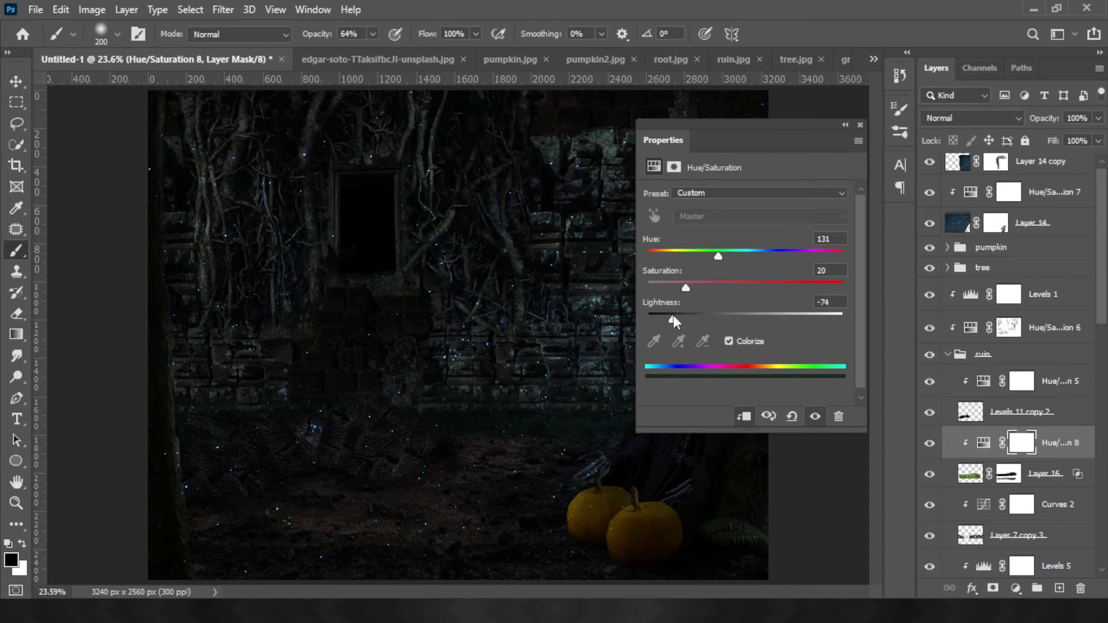
# Bring a second grass patch from Grass_01.jpg into the composite as Layer 17
pyautogui.click(860, 125)
pyautogui.click(874, 59)
pyautogui.click(933, 190)
pyautogui.click(874, 59)
pyautogui.click(936, 225)
pyautogui.click(874, 59)
pyautogui.click(930, 64)
pyautogui.click(948, 361)
pyautogui.click(949, 386)
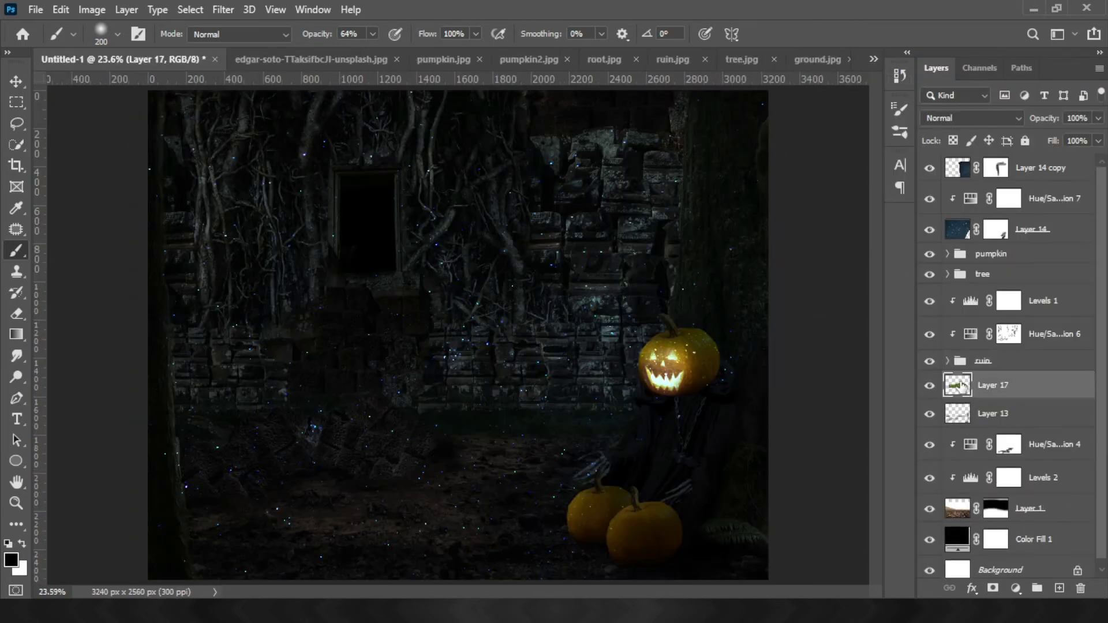
# Move and enlarge Layer 17 across the bottom-left foreground of the canvas
pyautogui.hotkey('ctrl', 't')
pyautogui.moveTo(544, 317); pyautogui.dragTo(384, 498)
pyautogui.moveTo(688, 396)
pyautogui.mouseDown()
pyautogui.moveTo(659, 441)
pyautogui.moveTo(680, 440)
pyautogui.mouseUp()
pyautogui.press('Return')
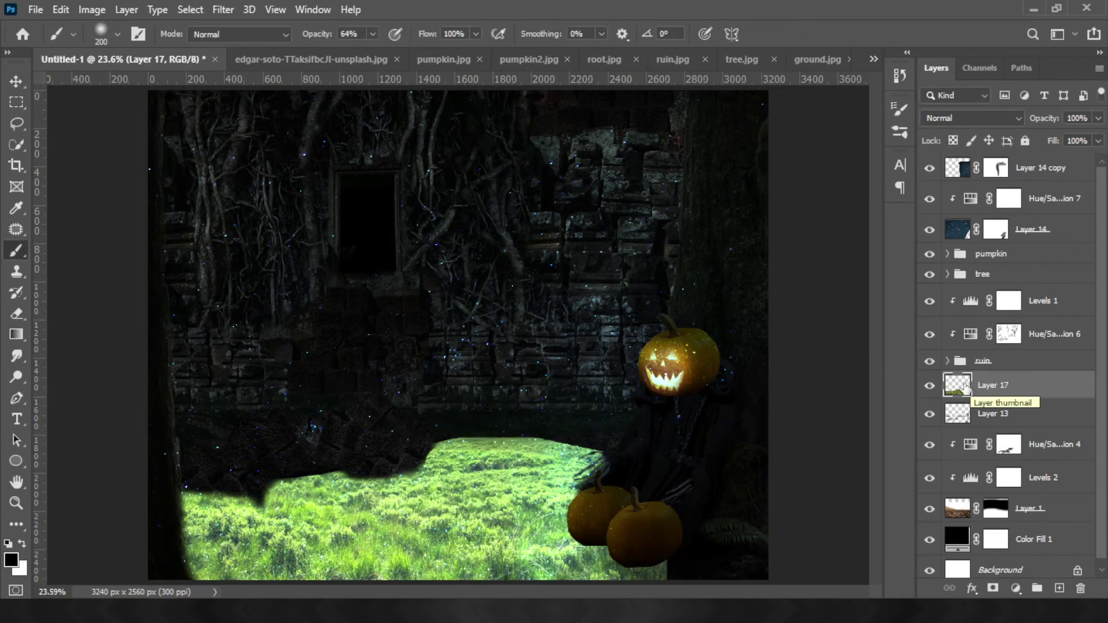
pyautogui.click(1018, 589)
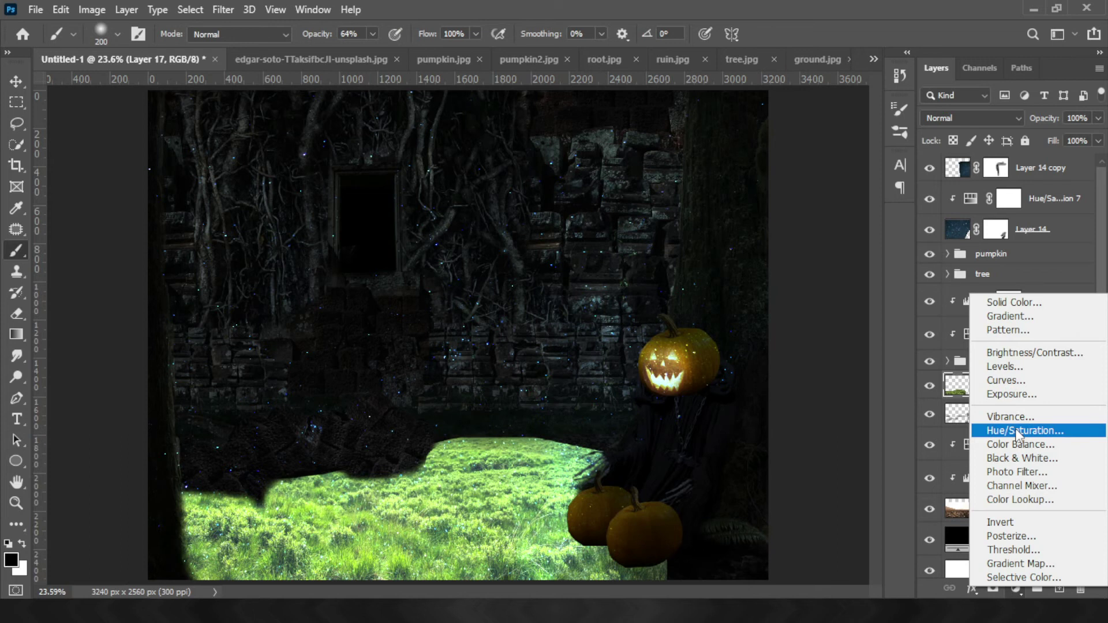
# Add a Hue/Saturation layer for the grass, trying a cyan colorize tint and discarding Blend If changes
pyautogui.click(1017, 431)
pyautogui.click(729, 341)
pyautogui.moveTo(665, 256)
pyautogui.mouseDown()
pyautogui.moveTo(732, 259)
pyautogui.moveTo(673, 288)
pyautogui.mouseUp()
pyautogui.moveTo(745, 320)
pyautogui.mouseDown()
pyautogui.moveTo(673, 319)
pyautogui.moveTo(716, 314)
pyautogui.mouseUp()
pyautogui.click(957, 389)
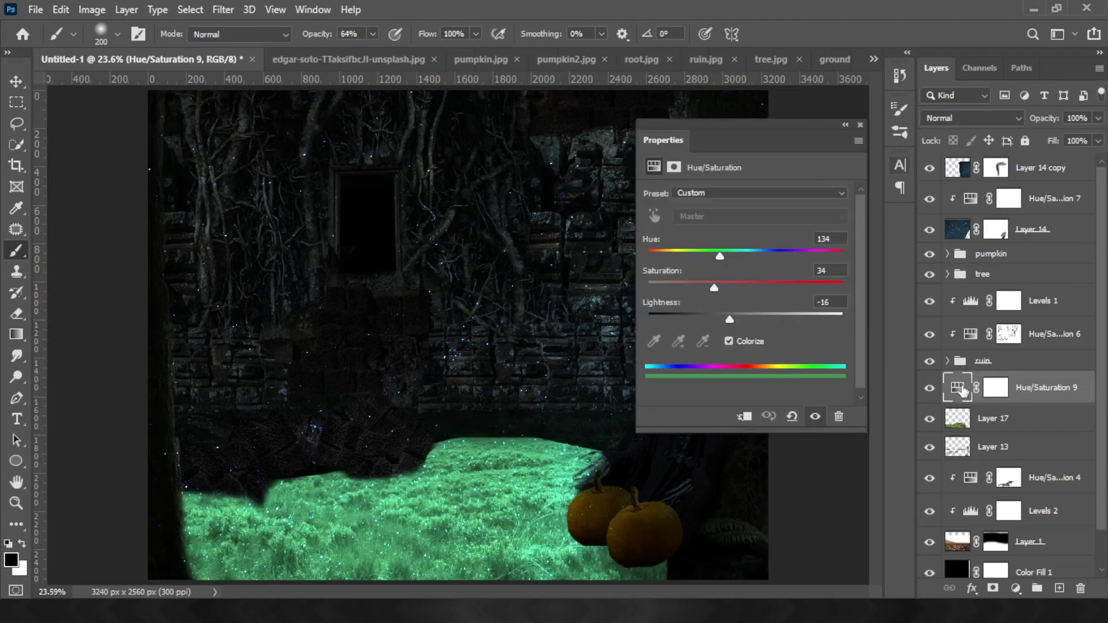
pyautogui.doubleClick(1068, 388)
pyautogui.moveTo(799, 362)
pyautogui.mouseDown()
pyautogui.moveTo(698, 373)
pyautogui.moveTo(729, 373)
pyautogui.mouseUp()
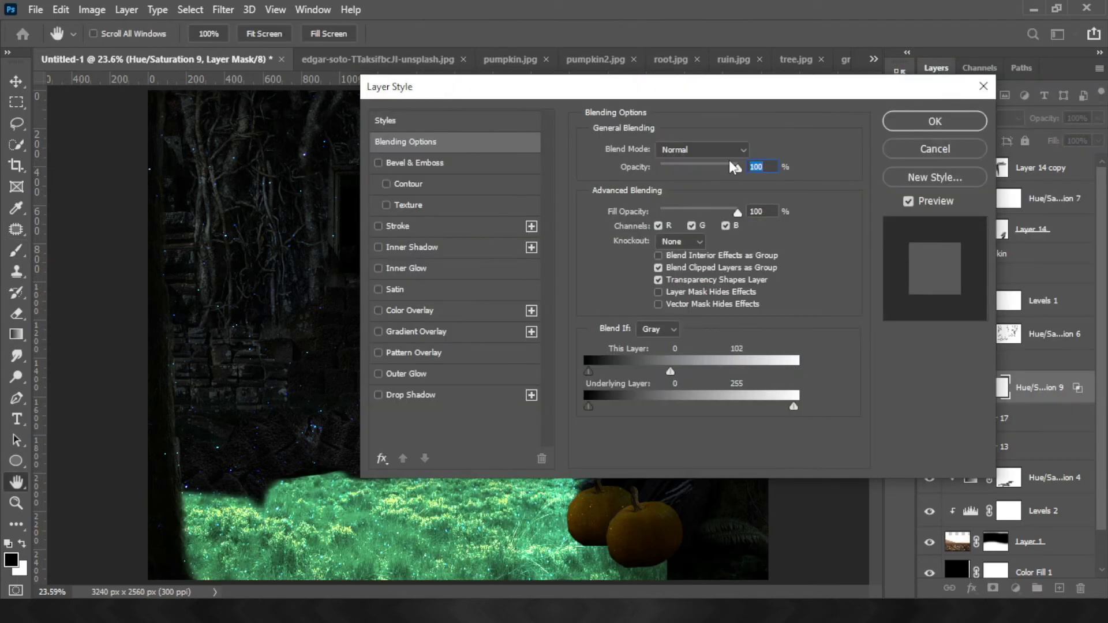
pyautogui.moveTo(729, 86); pyautogui.dragTo(781, 17)
pyautogui.moveTo(845, 338)
pyautogui.mouseDown()
pyautogui.moveTo(645, 340)
pyautogui.moveTo(775, 335)
pyautogui.mouseUp()
pyautogui.press('Escape')
# Set Layer 17's Blend If to drop both the brightest and darkest grass tones
pyautogui.rightClick(981, 418)
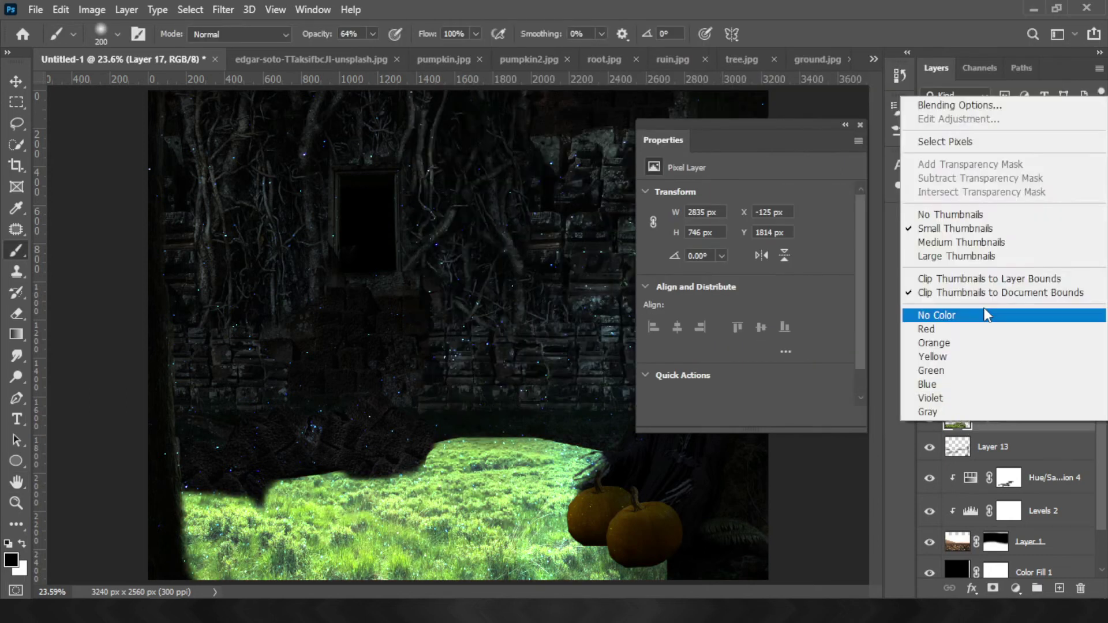
pyautogui.click(947, 75)
pyautogui.moveTo(845, 303); pyautogui.dragTo(725, 303)
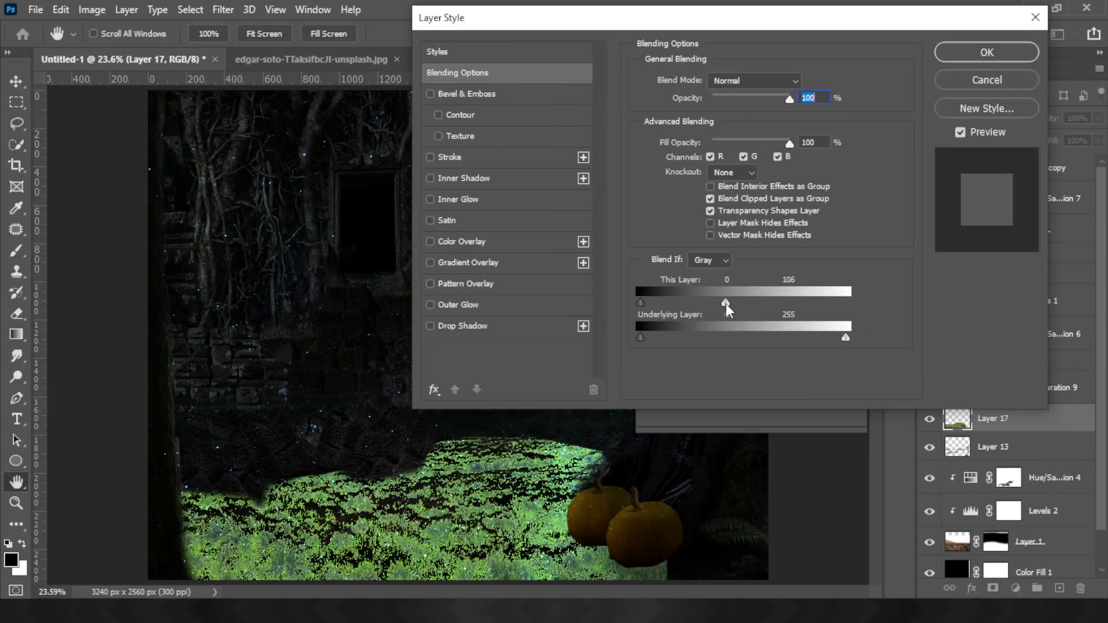
pyautogui.moveTo(641, 303); pyautogui.dragTo(709, 303)
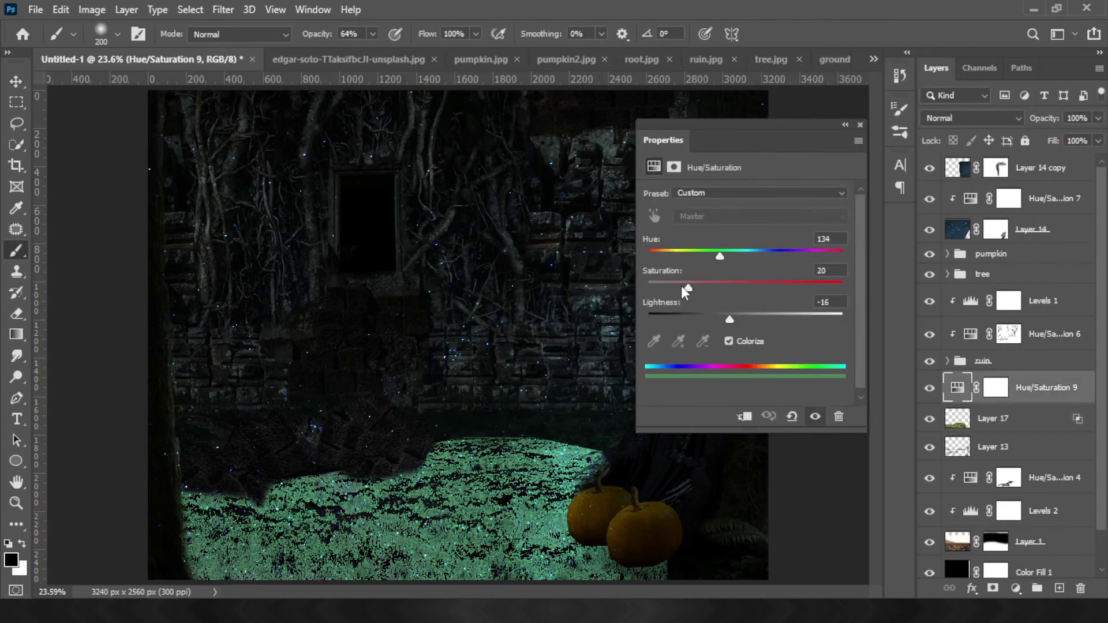
# Dim the grass with Hue/Saturation 9 at Saturation -35 and Lightness -76
pyautogui.moveTo(700, 318); pyautogui.dragTo(681, 321)
pyautogui.moveTo(771, 292); pyautogui.dragTo(755, 293)
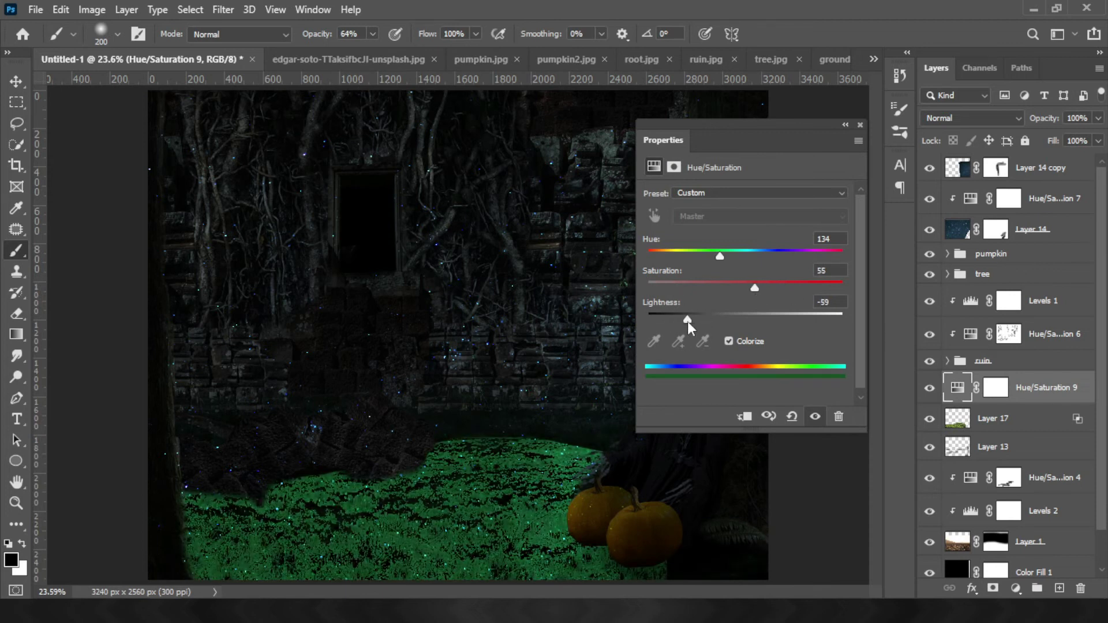
pyautogui.moveTo(674, 321); pyautogui.dragTo(678, 321)
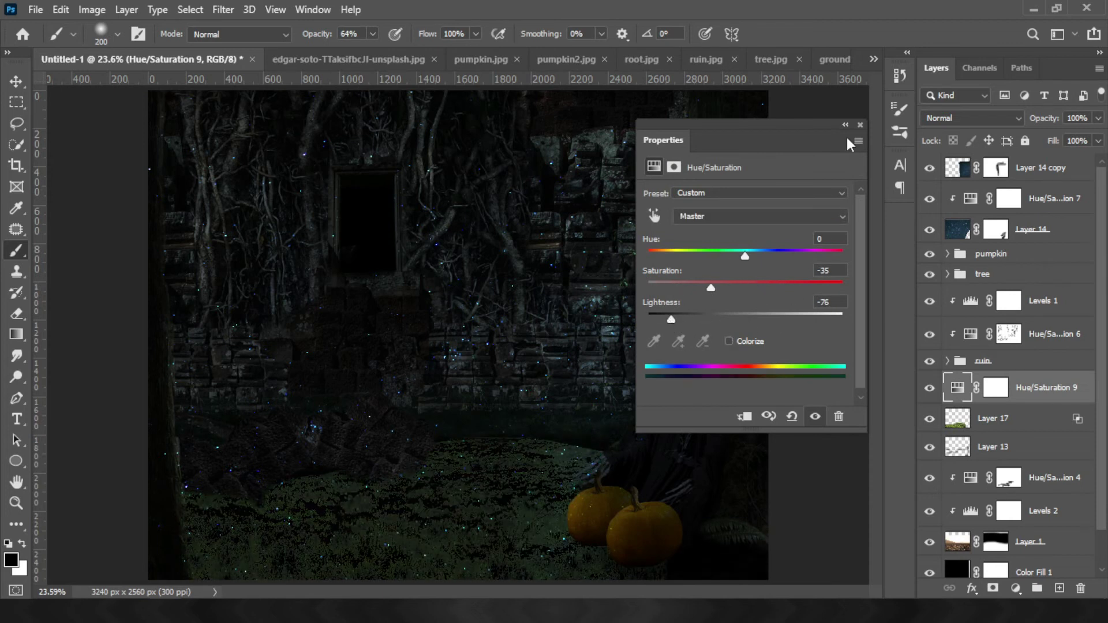
pyautogui.click(860, 125)
# Clip Hue/Saturation 9 to the grass and set Hue +51, Saturation -44, Lightness -88
pyautogui.click(974, 392)
pyautogui.doubleClick(974, 393)
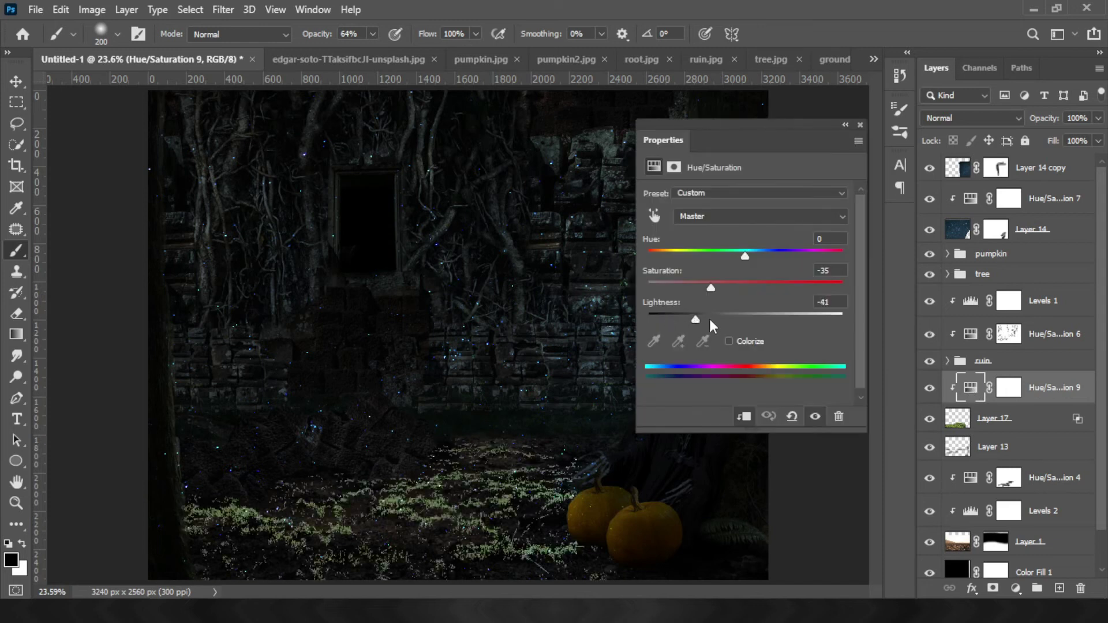
pyautogui.moveTo(712, 287)
pyautogui.mouseDown()
pyautogui.moveTo(769, 287)
pyautogui.moveTo(697, 259)
pyautogui.moveTo(791, 258)
pyautogui.moveTo(706, 289)
pyautogui.moveTo(684, 321)
pyautogui.mouseUp()
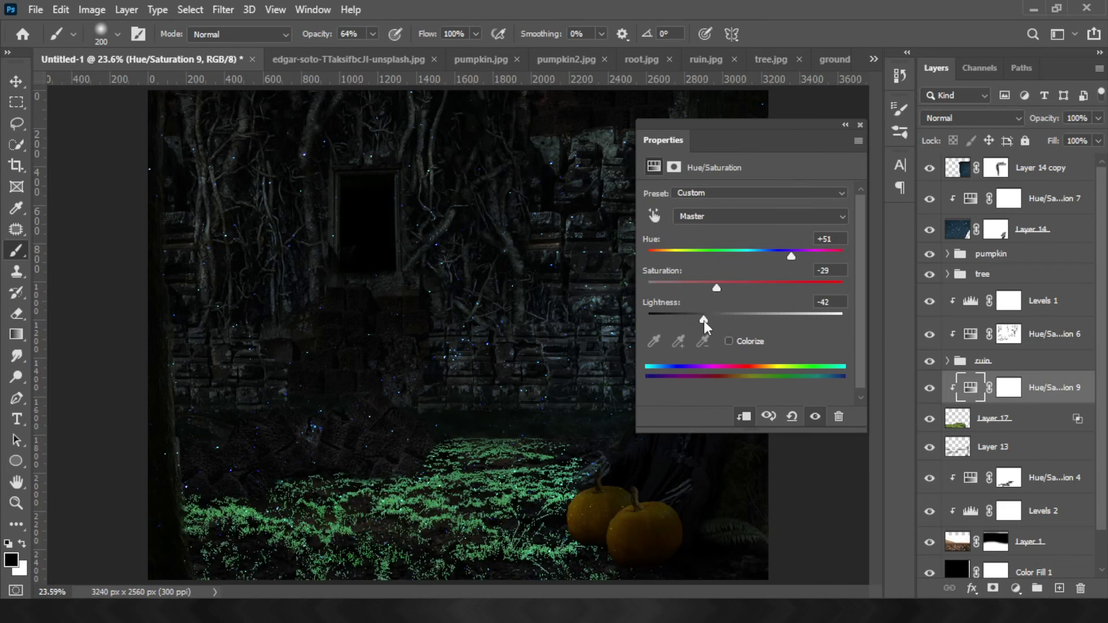
# Refine Layer 17's Blend If sliders so the grass fades into the dark ground
pyautogui.click(861, 125)
pyautogui.doubleClick(1039, 418)
pyautogui.moveTo(641, 302); pyautogui.dragTo(677, 303)
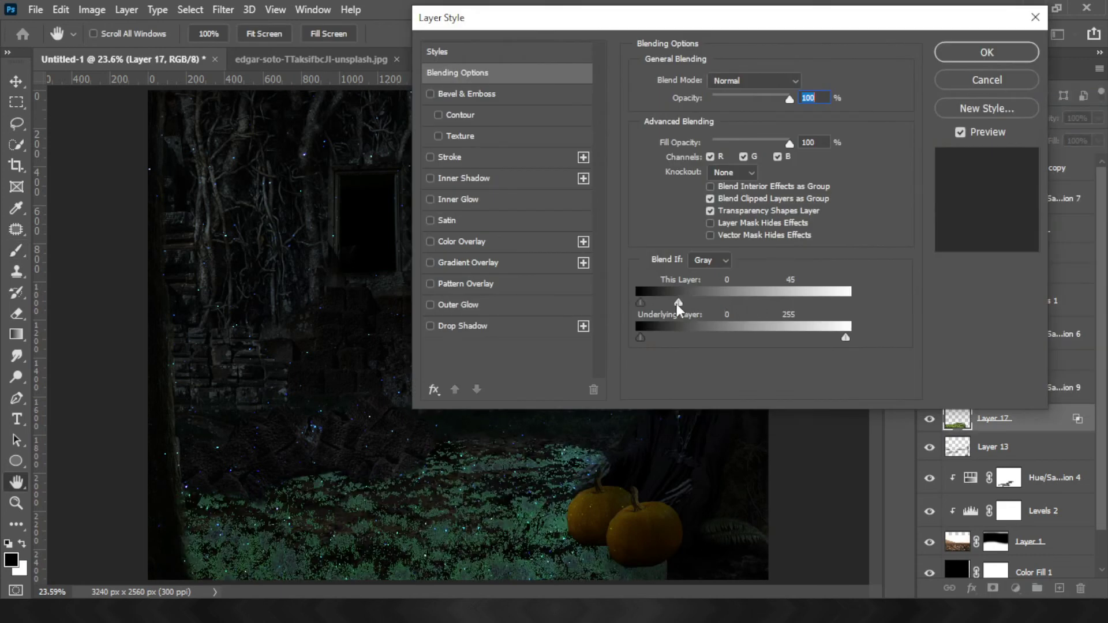
pyautogui.moveTo(758, 302); pyautogui.dragTo(726, 302)
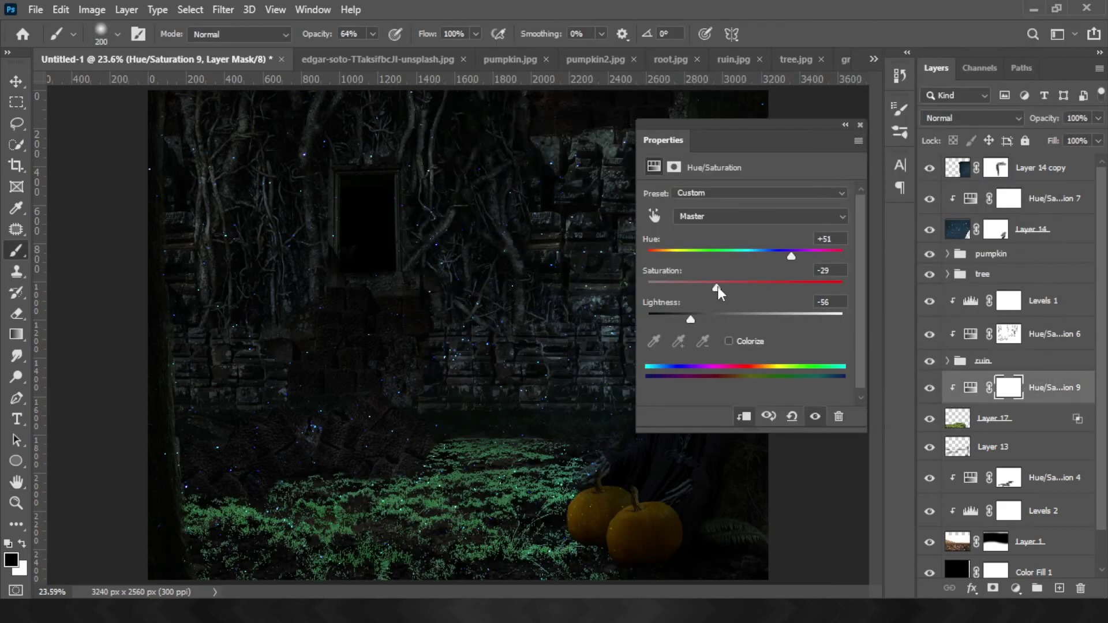
pyautogui.moveTo(690, 321); pyautogui.dragTo(687, 321)
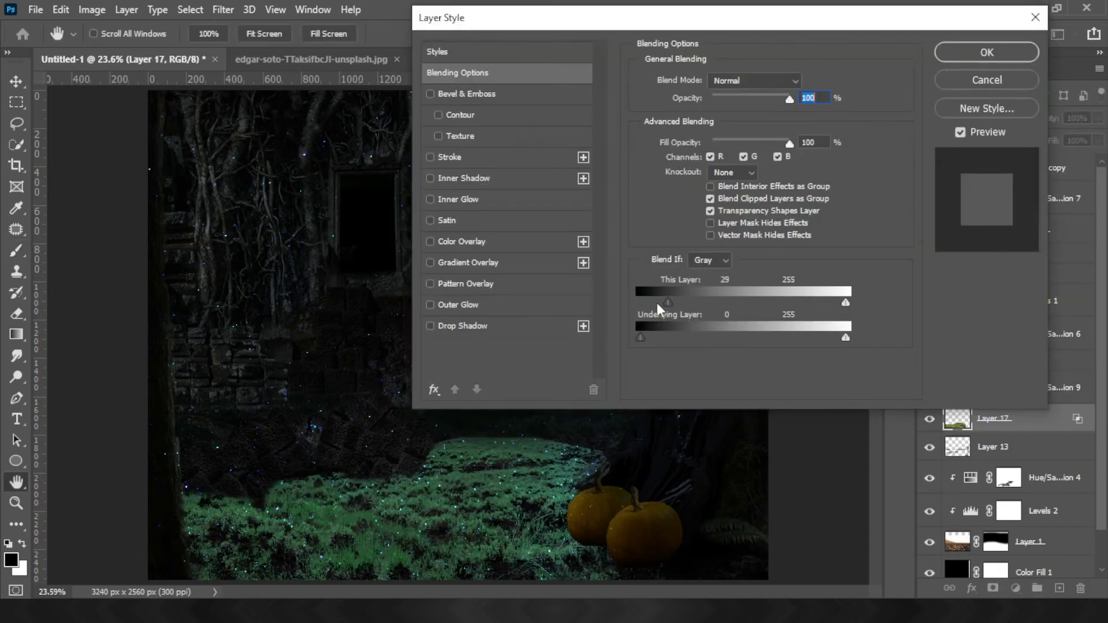
pyautogui.moveTo(640, 303)
pyautogui.mouseDown()
pyautogui.moveTo(660, 303)
pyautogui.moveTo(641, 303)
pyautogui.mouseUp()
pyautogui.moveTo(641, 337); pyautogui.dragTo(647, 337)
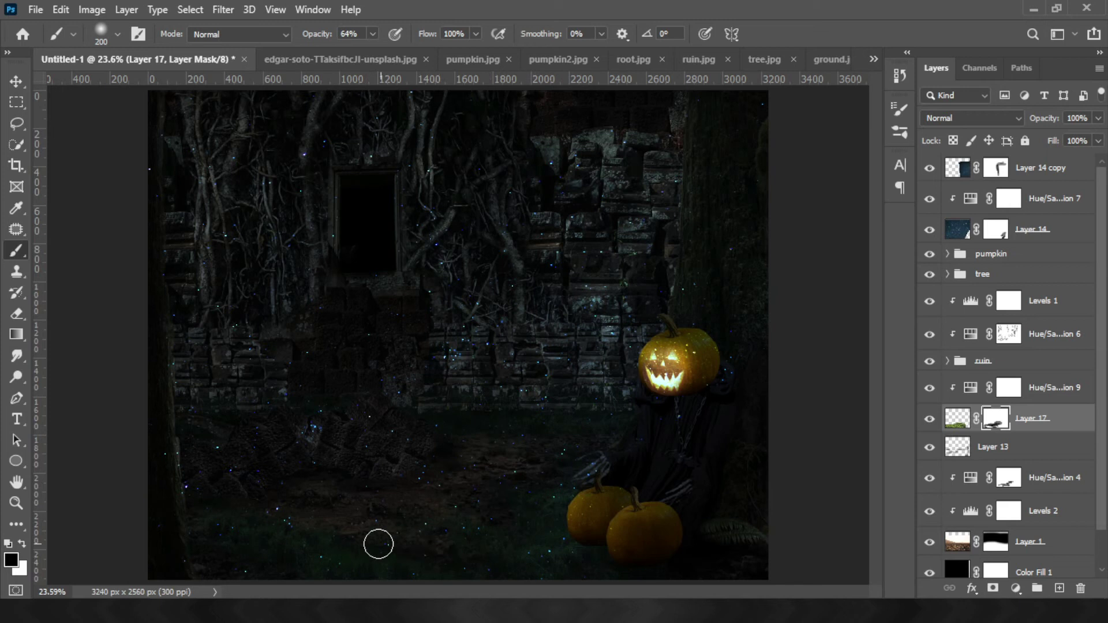
# Darken the grass in Hue/Saturation 9 to Saturation +1 and Lightness -91
pyautogui.doubleClick(971, 388)
pyautogui.moveTo(694, 288); pyautogui.dragTo(662, 319)
pyautogui.moveTo(746, 288); pyautogui.dragTo(678, 287)
# Add a Levels layer clipped to the grass with output white at 152, then select Layer 14 copy
pyautogui.click(995, 419)
pyautogui.click(1056, 388)
pyautogui.click(1016, 588)
pyautogui.click(990, 369)
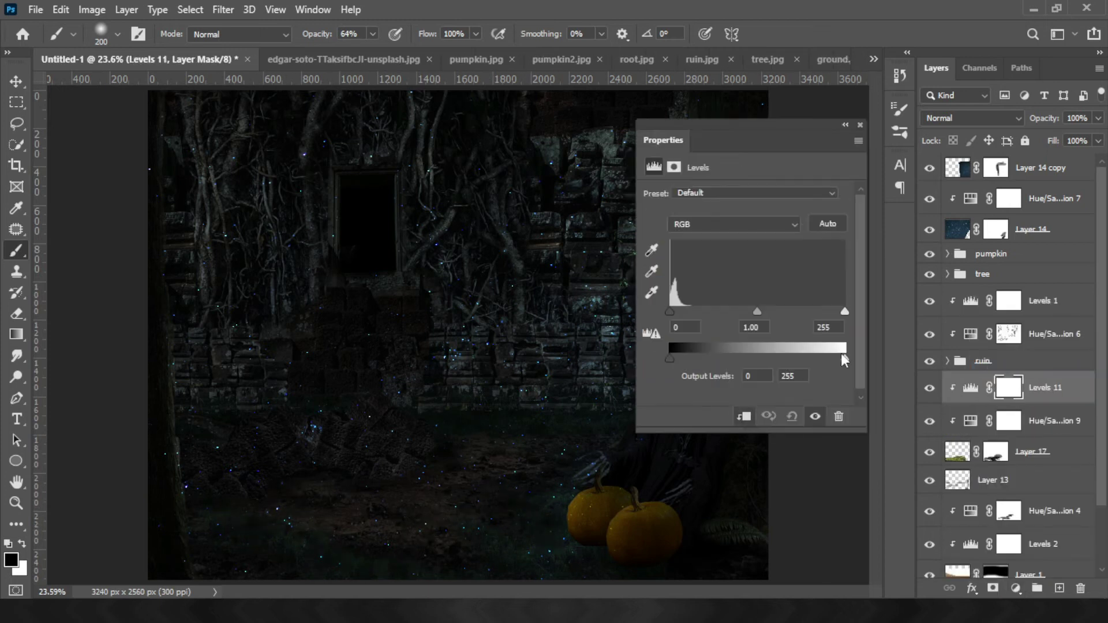
pyautogui.moveTo(781, 355)
pyautogui.mouseDown()
pyautogui.moveTo(698, 357)
pyautogui.moveTo(772, 356)
pyautogui.mouseUp()
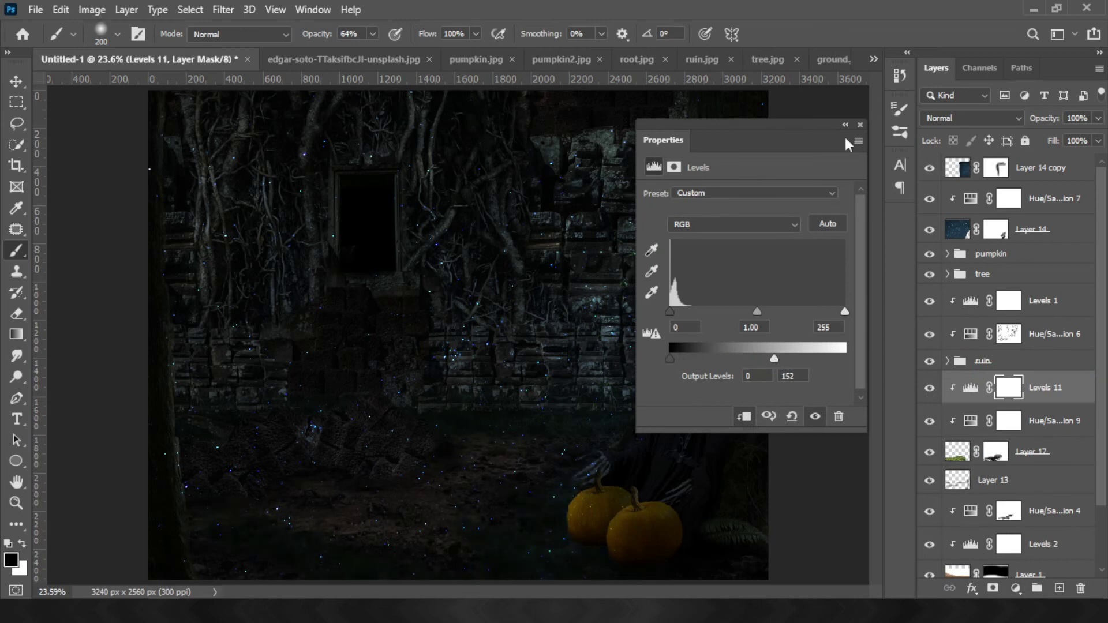
pyautogui.click(845, 125)
pyautogui.click(958, 168)
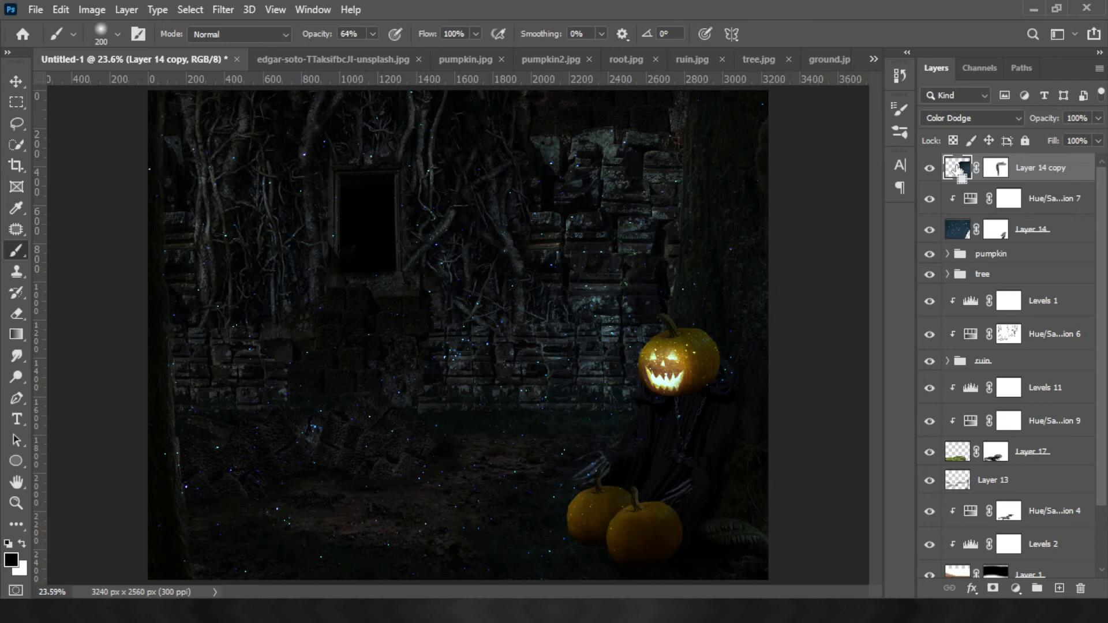
# Add an Angle-style gradient fill layer using a Noise gradient with transparency
pyautogui.hotkey('ctrl', '-')
pyautogui.hotkey('ctrl', '-')
pyautogui.click(1016, 588)
pyautogui.click(1007, 314)
pyautogui.click(638, 70)
pyautogui.click(633, 112)
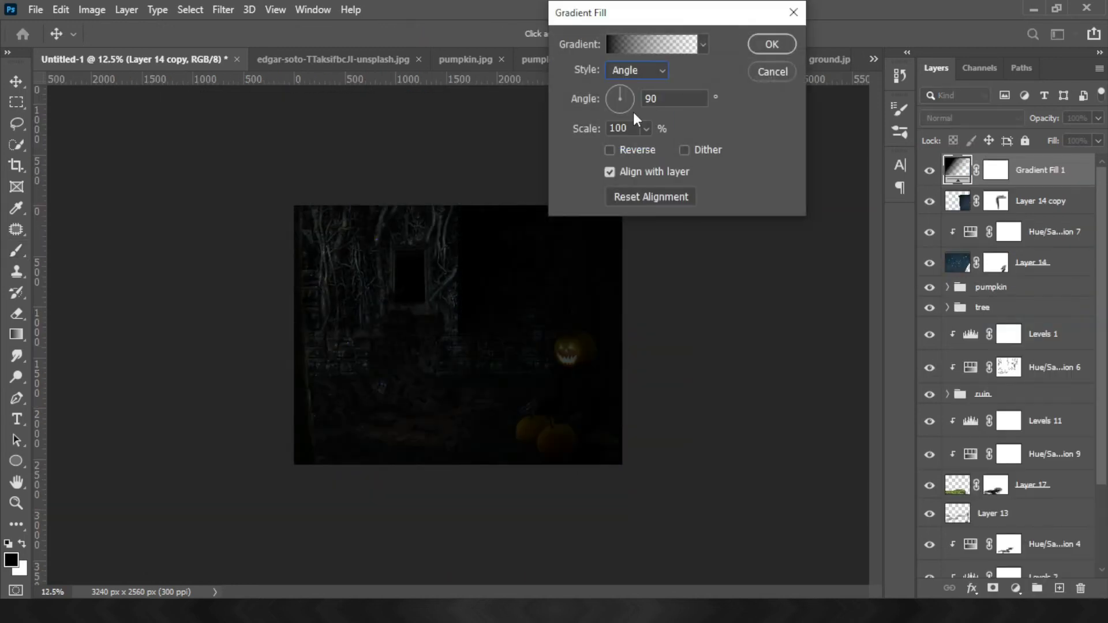
pyautogui.click(653, 44)
pyautogui.click(791, 247)
pyautogui.click(793, 273)
# Desaturate the HSB noise gradient, set Roughness 100, and centre the rays at the top-left corner
pyautogui.click(908, 367)
pyautogui.click(792, 341)
pyautogui.moveTo(878, 369)
pyautogui.mouseDown()
pyautogui.moveTo(702, 365)
pyautogui.moveTo(782, 369)
pyautogui.moveTo(715, 368)
pyautogui.mouseUp()
pyautogui.click(949, 392)
pyautogui.click(949, 392)
pyautogui.click(784, 270)
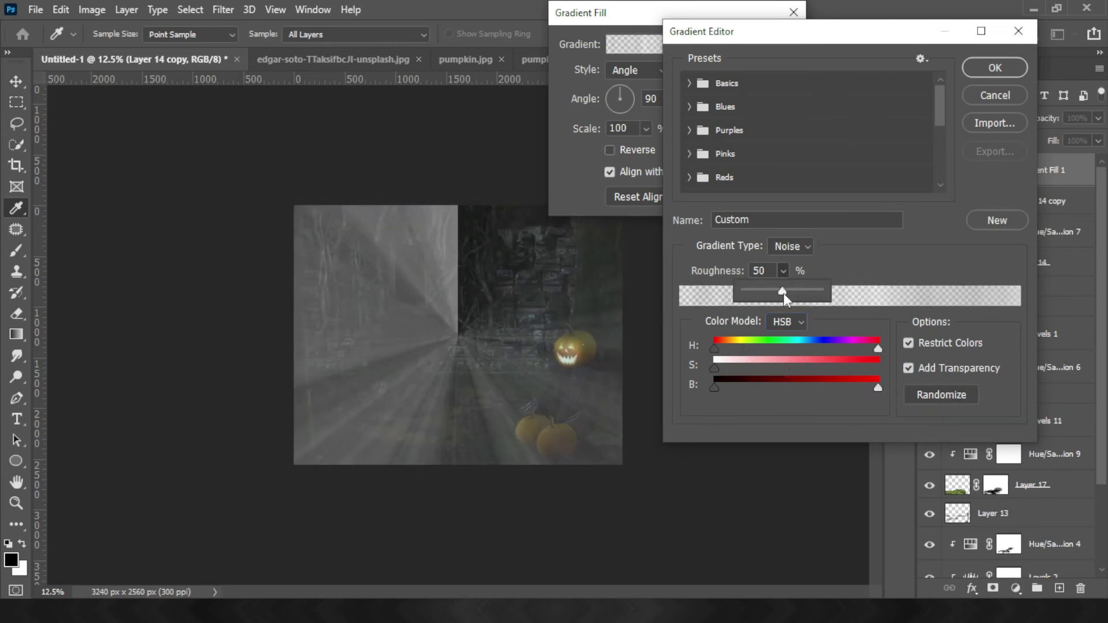
pyautogui.moveTo(784, 292); pyautogui.dragTo(823, 291)
pyautogui.click(996, 68)
pyautogui.moveTo(456, 338); pyautogui.dragTo(289, 212)
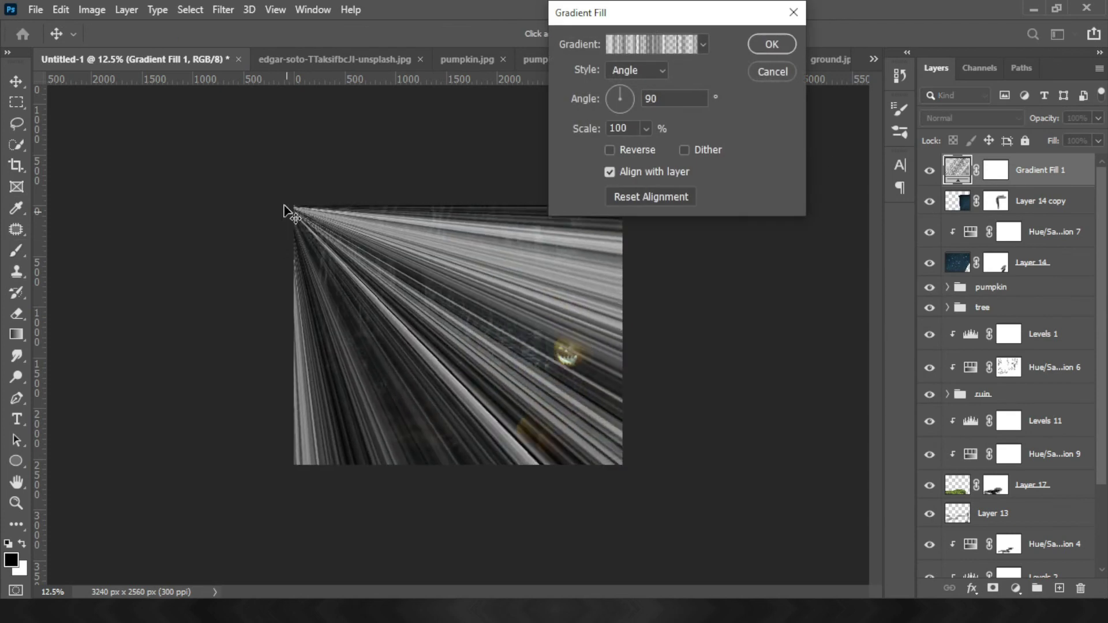
pyautogui.click(772, 44)
# Rasterize the gradient layer and apply a 161.8-pixel Gaussian Blur to soften the rays
pyautogui.press('b')
pyautogui.click(223, 10)
pyautogui.click(450, 267)
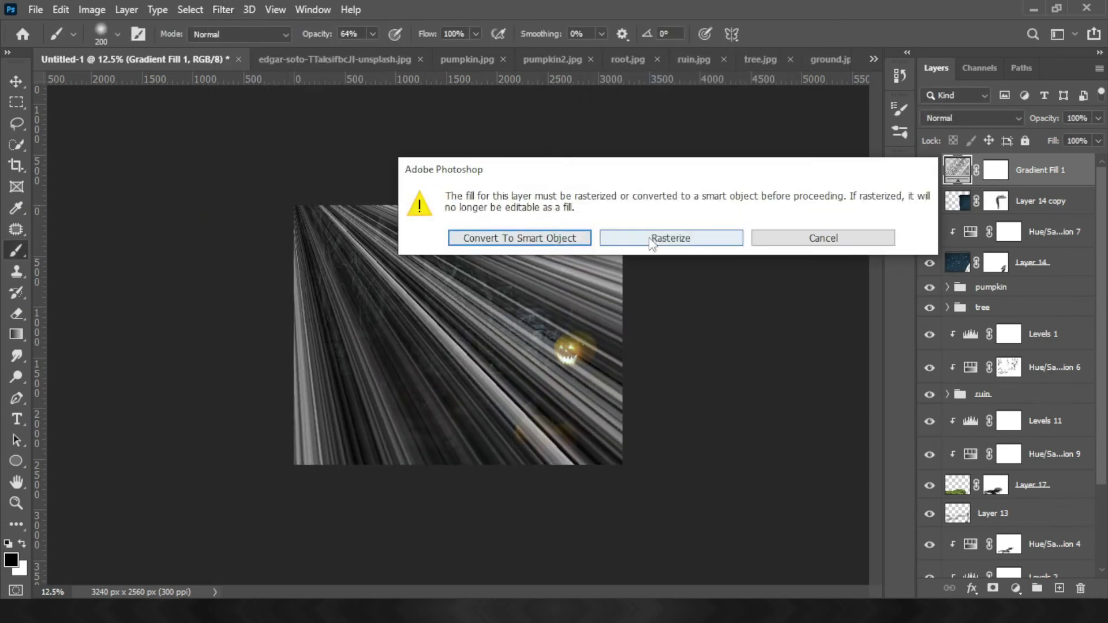
pyautogui.click(652, 239)
pyautogui.moveTo(623, 331); pyautogui.dragTo(663, 329)
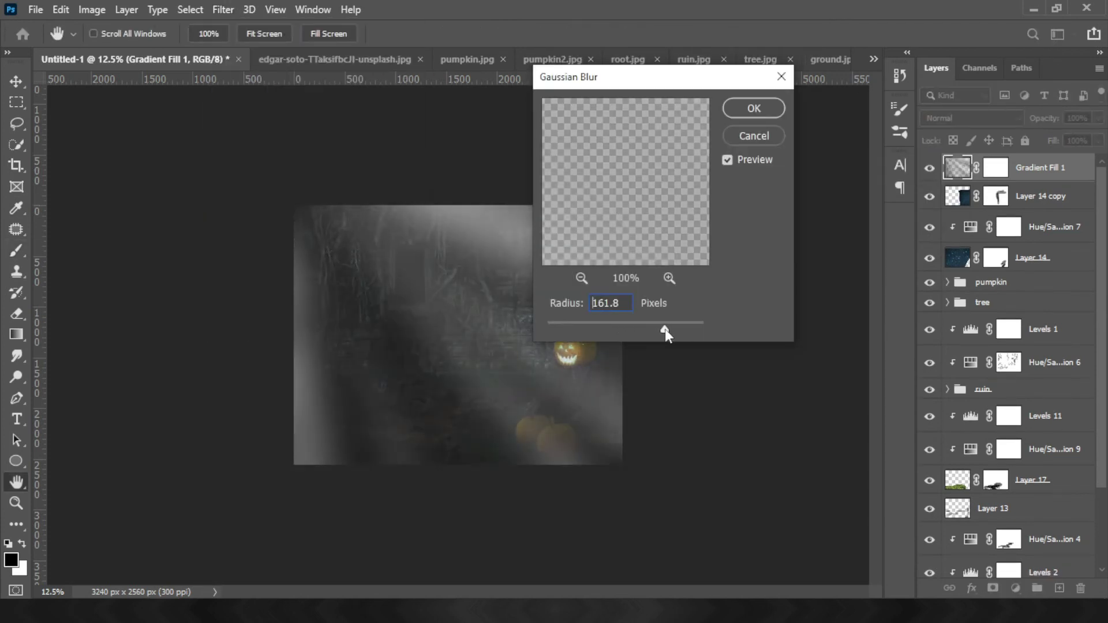
pyautogui.press('Return')
# Preview Linear Burn as the blend mode for the blurred light-ray layer
pyautogui.click(958, 117)
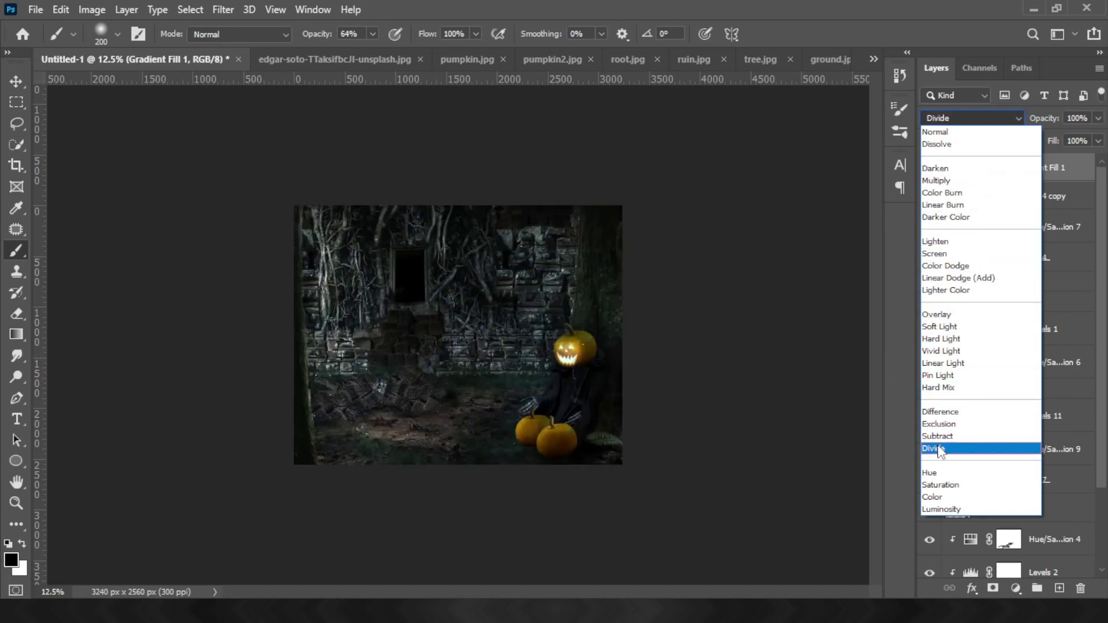
# Try Linear Burn at 15% opacity and Darken on the light-ray layer
pyautogui.click(943, 204)
pyautogui.click(1099, 117)
pyautogui.moveTo(1079, 134)
pyautogui.mouseDown()
pyautogui.moveTo(1033, 138)
pyautogui.moveTo(1100, 137)
pyautogui.mouseUp()
pyautogui.click(973, 118)
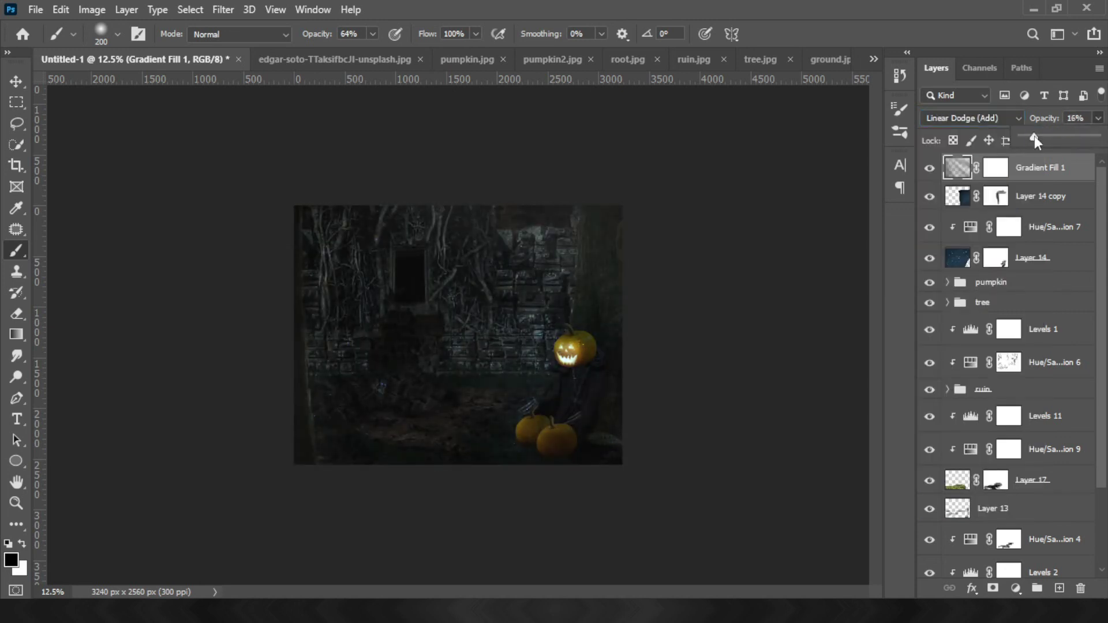
pyautogui.click(973, 118)
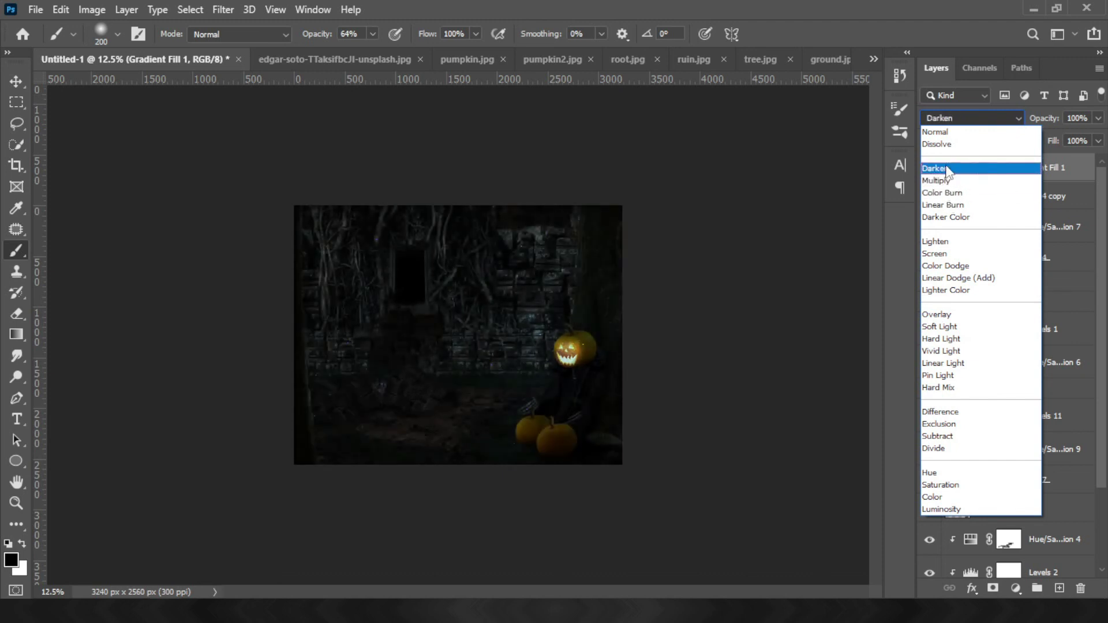
pyautogui.click(947, 168)
pyautogui.hotkey('ctrl', '0')
pyautogui.click(972, 118)
pyautogui.click(974, 205)
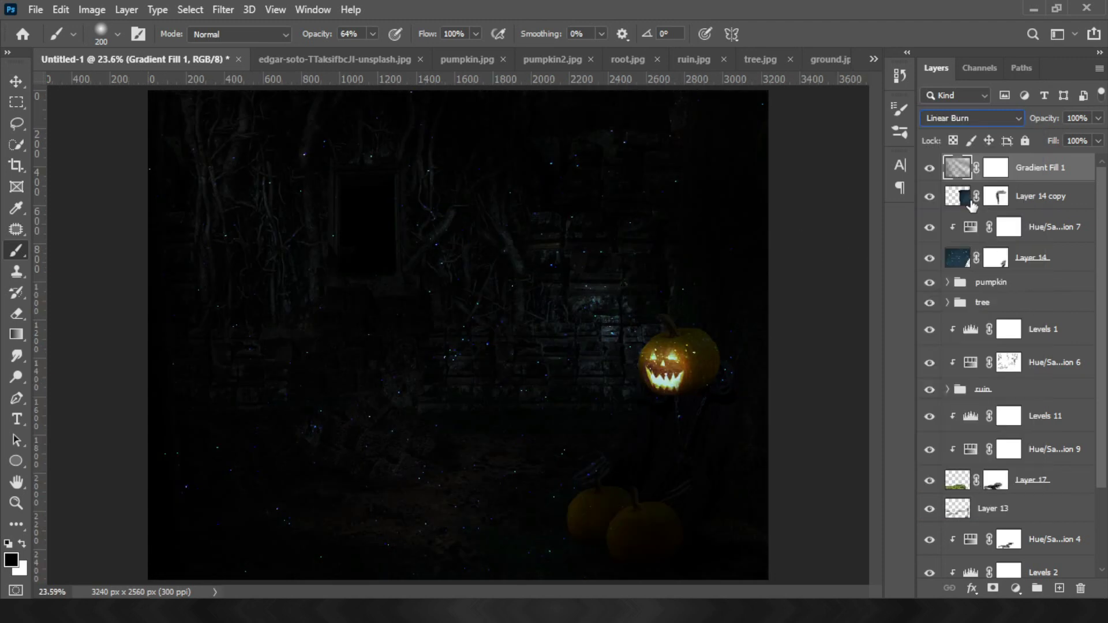
# Settle the rays on Linear Light at 35% after trying Subtract, then stamp all visible layers
pyautogui.moveTo(1062, 137); pyautogui.dragTo(1100, 136)
pyautogui.click(973, 117)
pyautogui.click(972, 118)
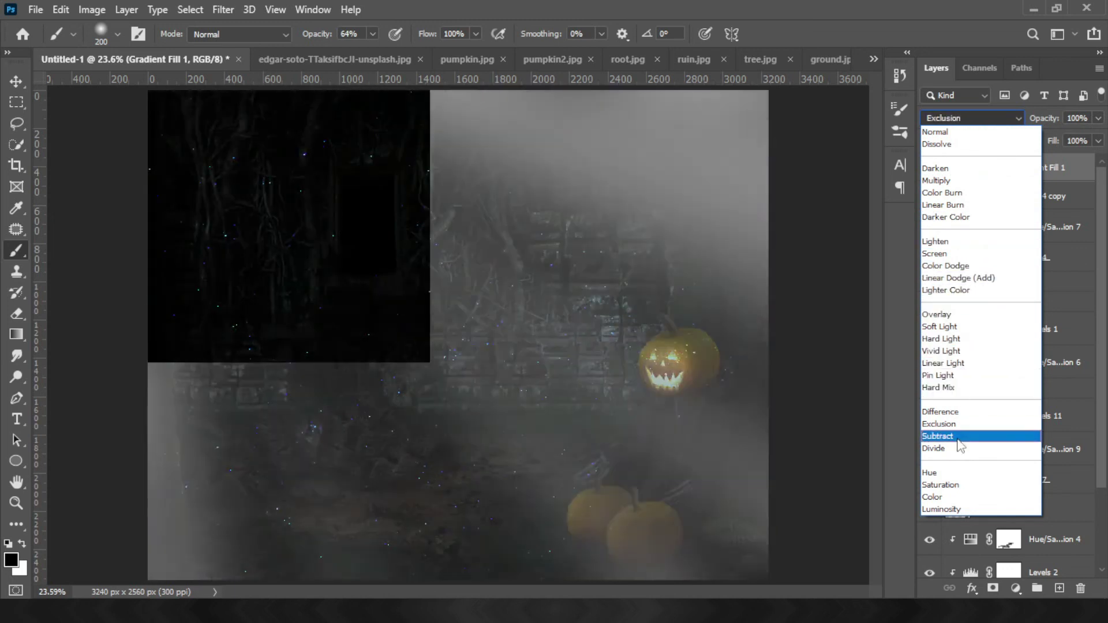
pyautogui.click(947, 436)
pyautogui.click(1098, 118)
pyautogui.moveTo(1100, 137); pyautogui.dragTo(1049, 139)
pyautogui.click(972, 117)
pyautogui.click(947, 362)
pyautogui.click(1099, 117)
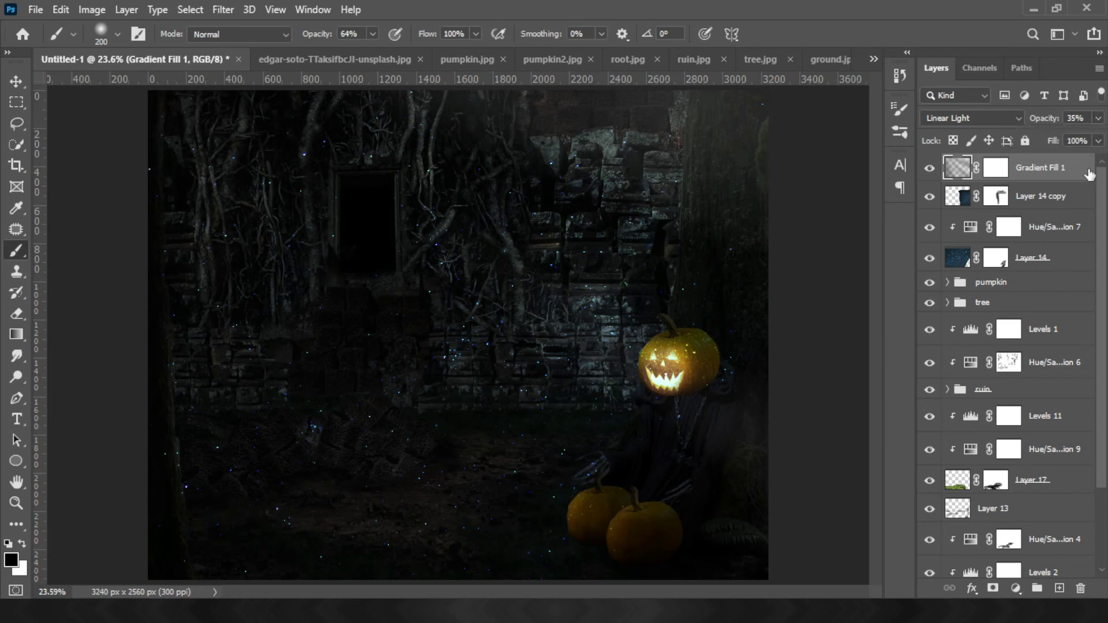
pyautogui.hotkey('ctrl', 'shift', 'alt', 'e')
# In Camera Raw, adjust temperature, set Contrast +13, Highlights -26 and Texture -38
pyautogui.click(222, 10)
pyautogui.click(242, 93)
pyautogui.moveTo(843, 258)
pyautogui.mouseDown()
pyautogui.moveTo(941, 255)
pyautogui.moveTo(872, 255)
pyautogui.moveTo(843, 277)
pyautogui.moveTo(928, 261)
pyautogui.moveTo(870, 256)
pyautogui.mouseUp()
pyautogui.moveTo(864, 345)
pyautogui.mouseDown()
pyautogui.moveTo(878, 344)
pyautogui.moveTo(874, 369)
pyautogui.moveTo(854, 369)
pyautogui.mouseUp()
pyautogui.moveTo(862, 485); pyautogui.dragTo(829, 484)
# Set Whites -56, Shadows -21, Blacks +7 and Exposure +0.25, then apply the grade
pyautogui.moveTo(862, 416)
pyautogui.mouseDown()
pyautogui.moveTo(924, 417)
pyautogui.moveTo(814, 417)
pyautogui.mouseUp()
pyautogui.moveTo(862, 441)
pyautogui.mouseDown()
pyautogui.moveTo(889, 447)
pyautogui.moveTo(880, 442)
pyautogui.mouseUp()
pyautogui.moveTo(863, 392); pyautogui.dragTo(887, 399)
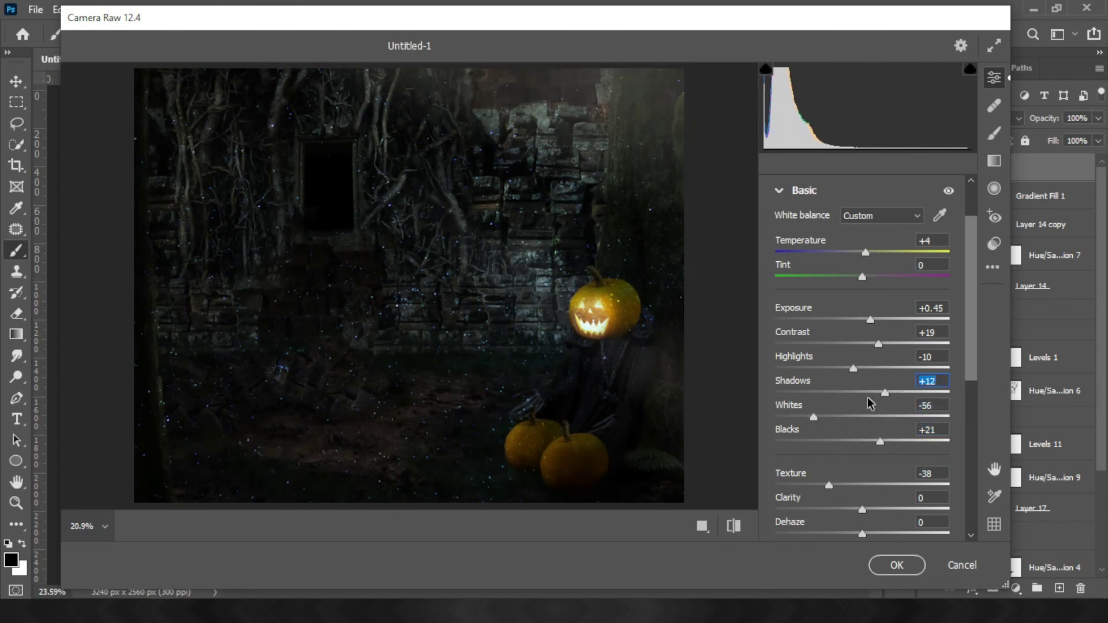
pyautogui.moveTo(871, 319)
pyautogui.mouseDown()
pyautogui.moveTo(847, 320)
pyautogui.moveTo(868, 320)
pyautogui.mouseUp()
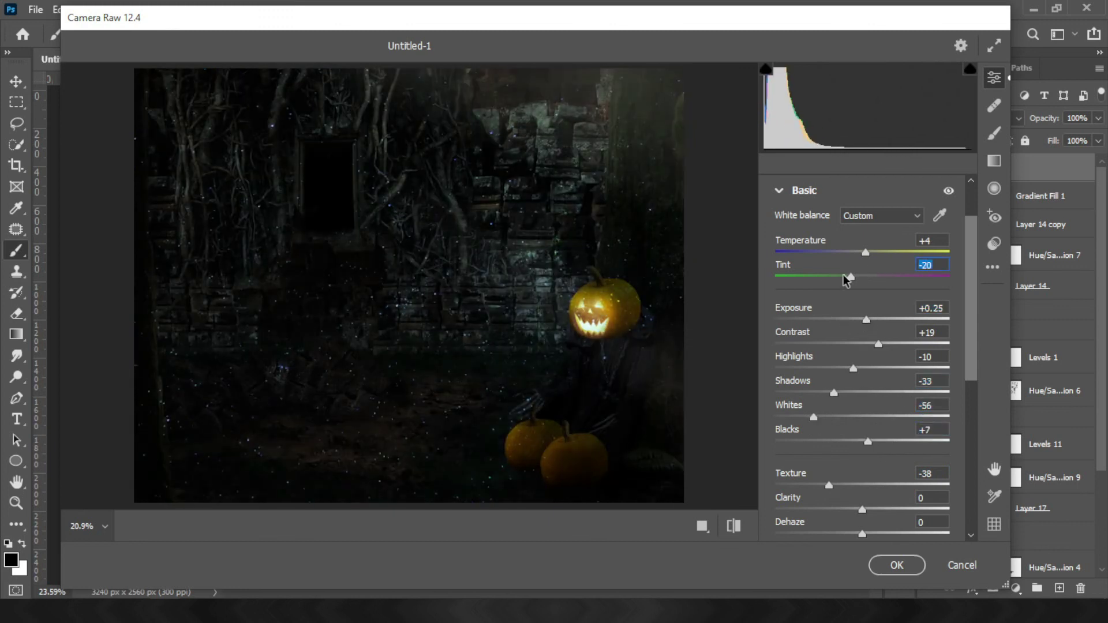
pyautogui.moveTo(866, 253)
pyautogui.mouseDown()
pyautogui.moveTo(820, 253)
pyautogui.moveTo(866, 252)
pyautogui.mouseUp()
pyautogui.scroll(1, 884, 306)
pyautogui.moveTo(866, 358); pyautogui.dragTo(868, 387)
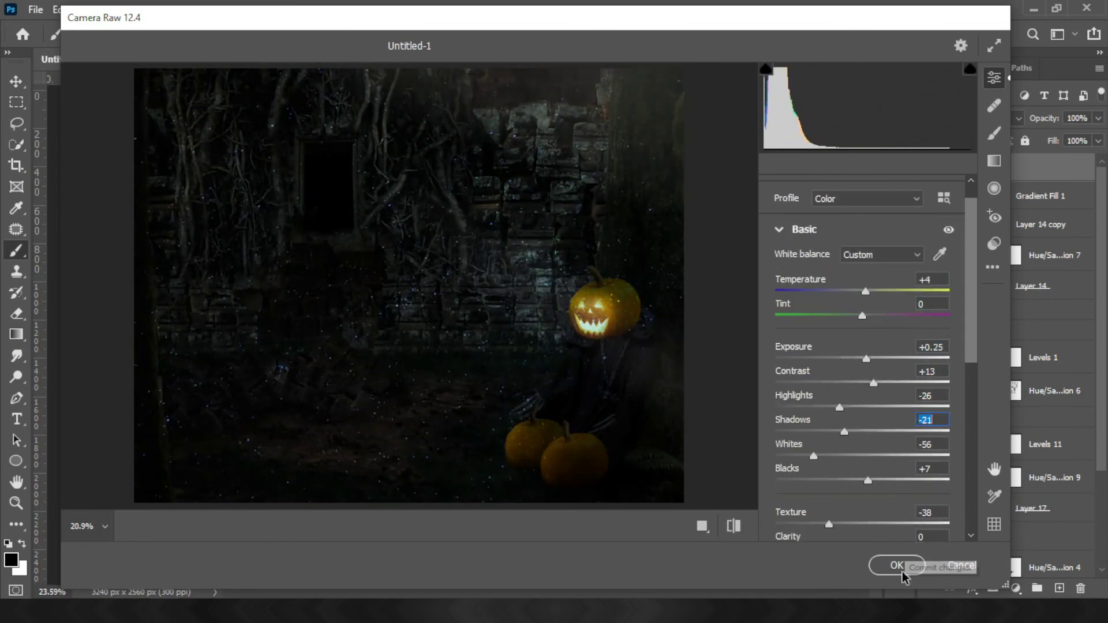
pyautogui.click(899, 567)
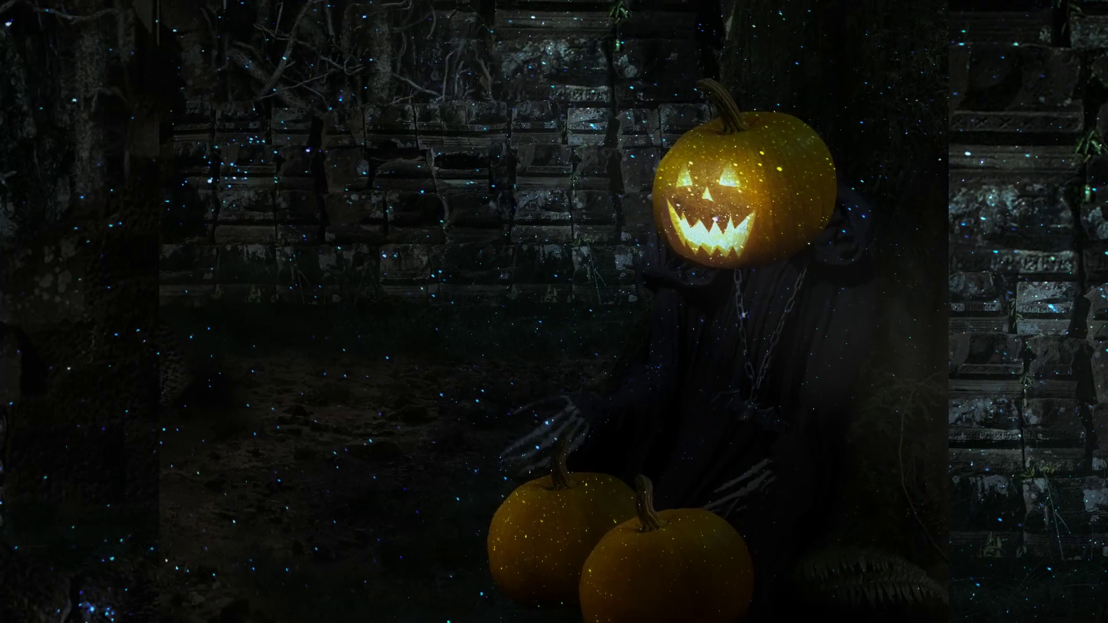